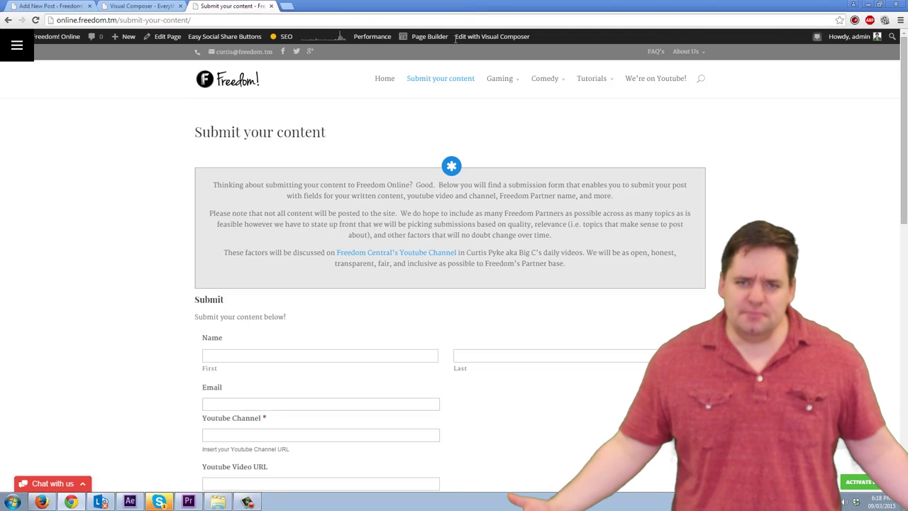
Step: Scroll down the Submit your content page to its submission form
scroll(430, 112, down, 1)
Step: Point out the page heading, then enter the submitter's first and last name
scroll(898, 121, up, 1)
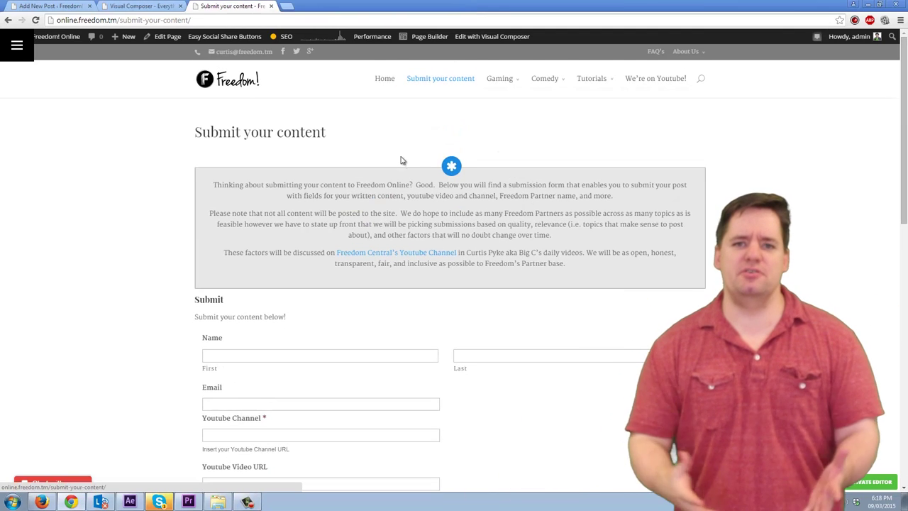
mouse_move(193, 132)
mouse_down()
mouse_move(371, 125)
mouse_move(366, 174)
mouse_up()
click(366, 175)
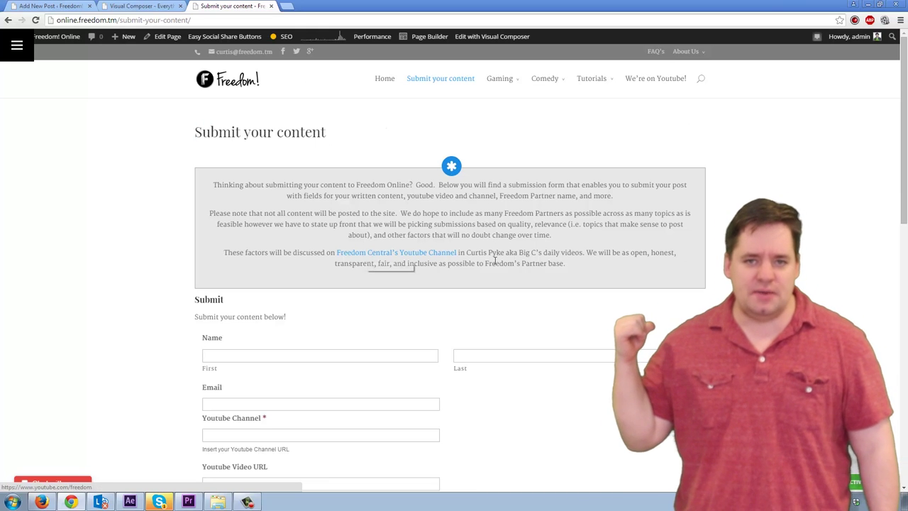
scroll(495, 260, down, 2)
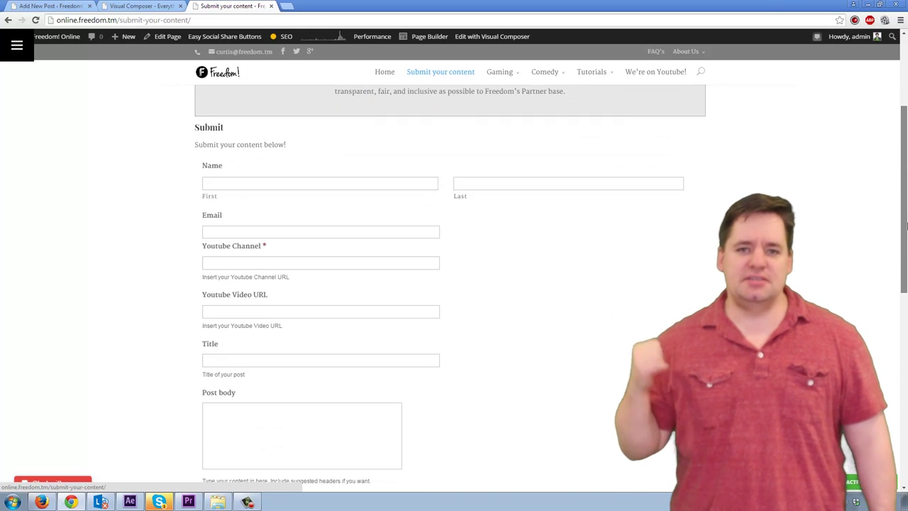
click(296, 185)
text(Curtis)
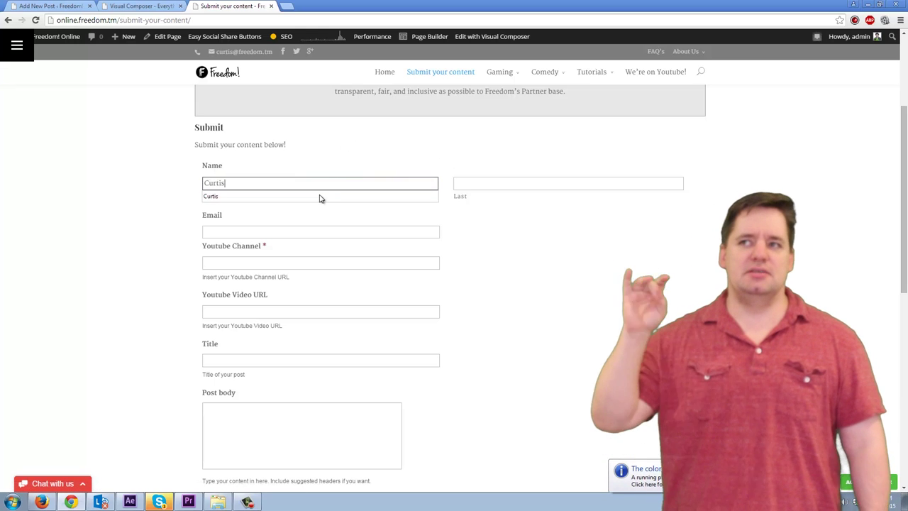
key(Tab)
text(Pyke)
key(Tab)
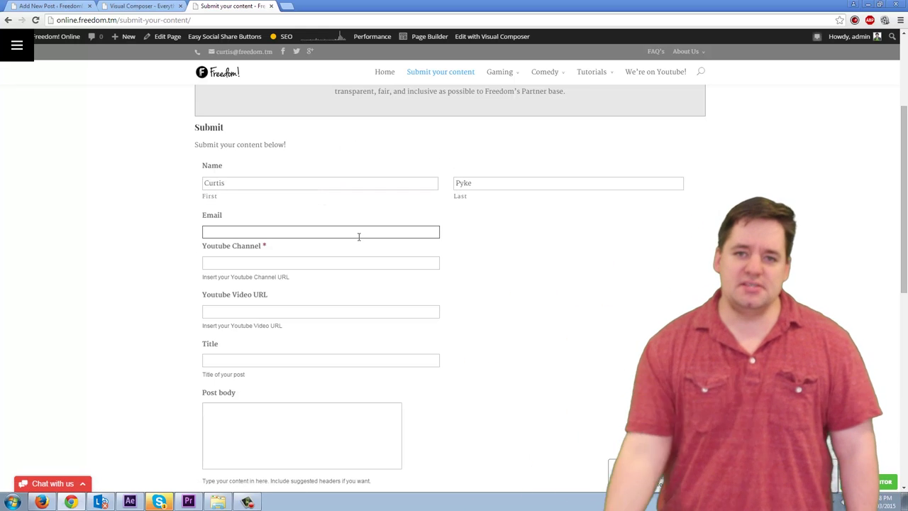
Step: Fill the email and YouTube channel fields from saved autofill suggestions
click(241, 231)
key(Down)
key(Return)
key(Tab)
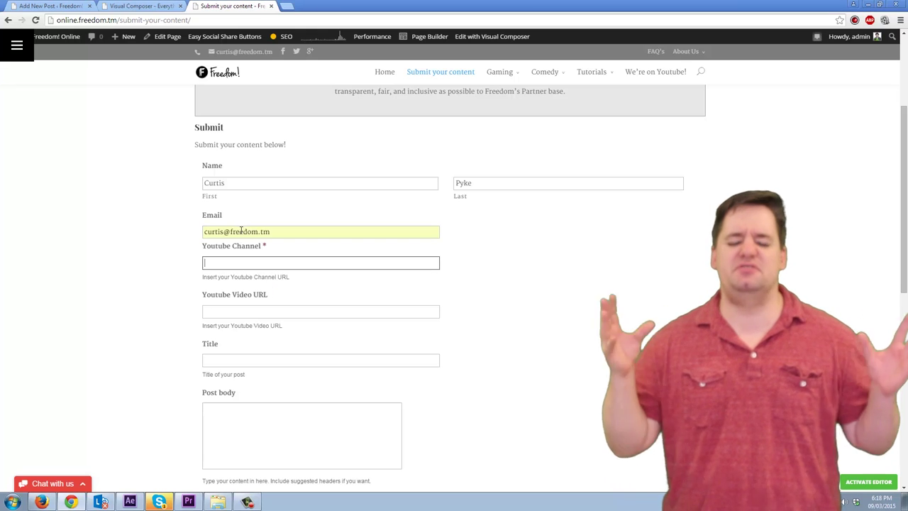
key(Down)
key(Down)
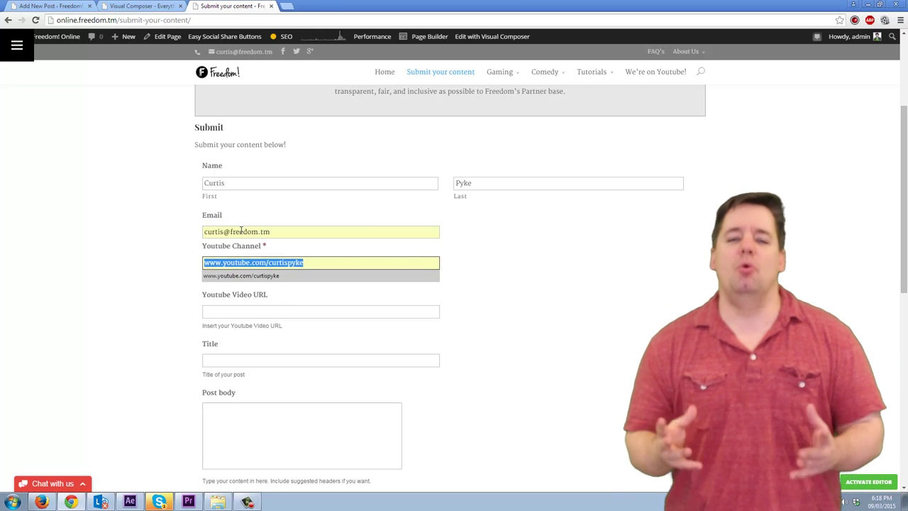
key(Return)
key(Tab)
Step: Clear the autofilled video URL so that field stays empty
key(Down)
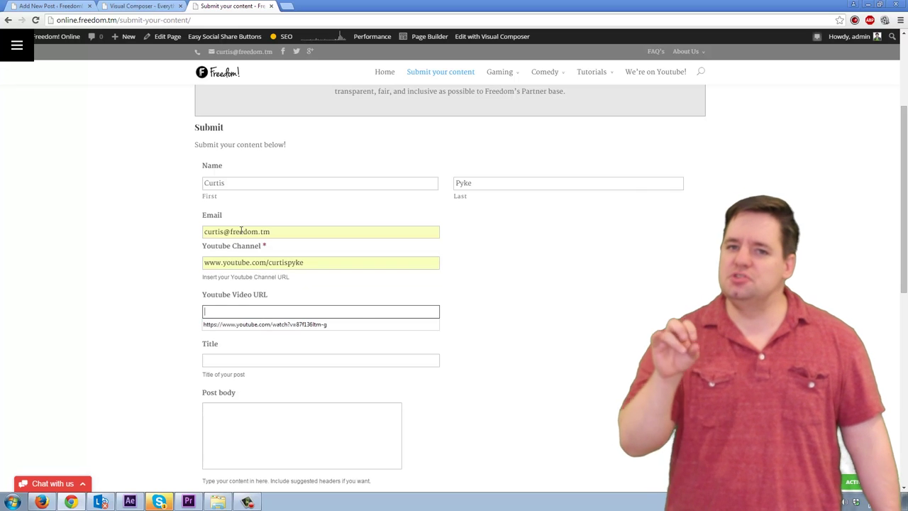
key(Down)
key(Return)
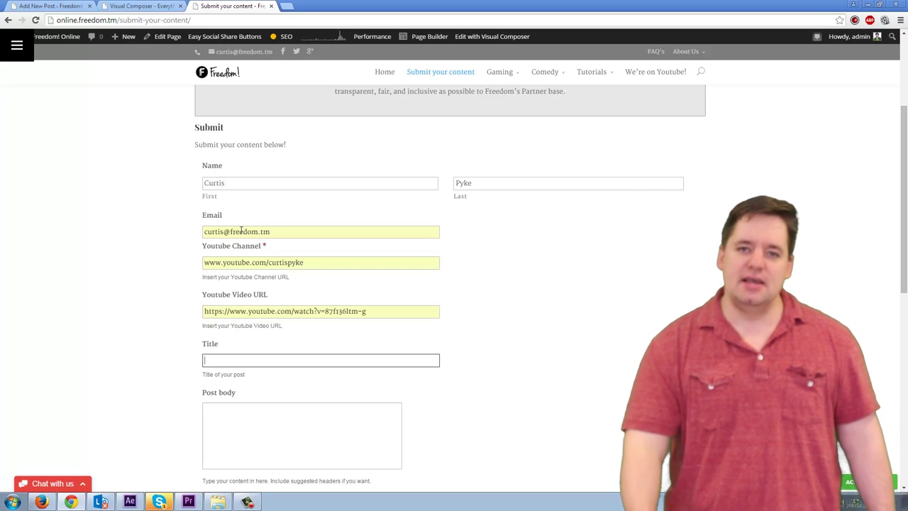
key(ctrl+a)
key(BackSpace)
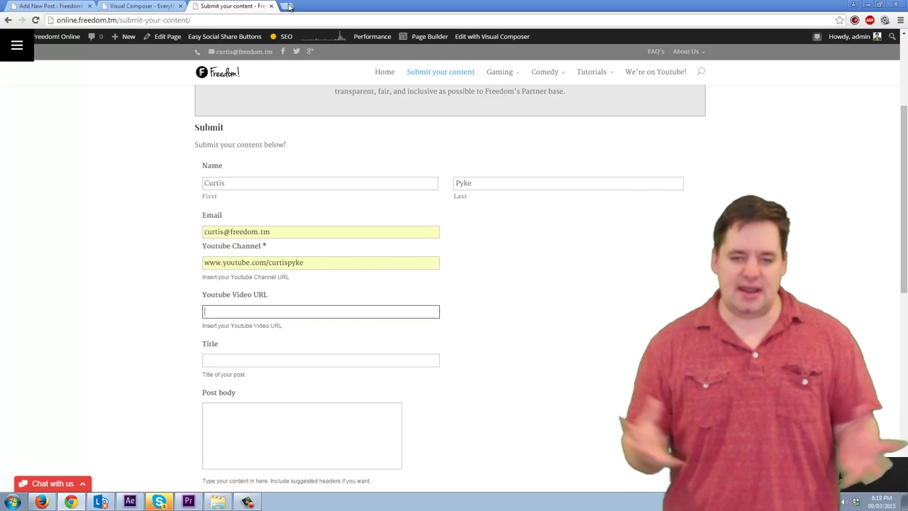
click(287, 5)
Step: Find the How to Green Screen video in the channel's uploads and put its link in the video URL field
text(youtube.co)
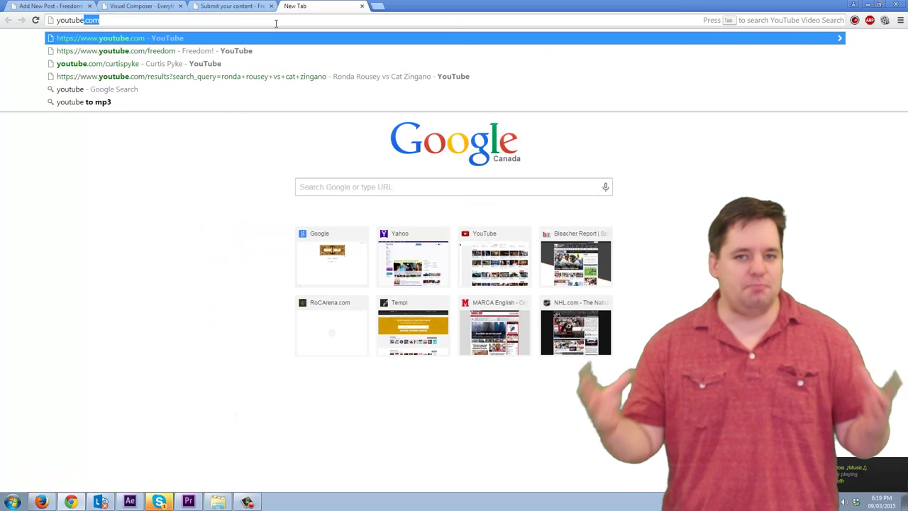
text(m/curtis)
key(Return)
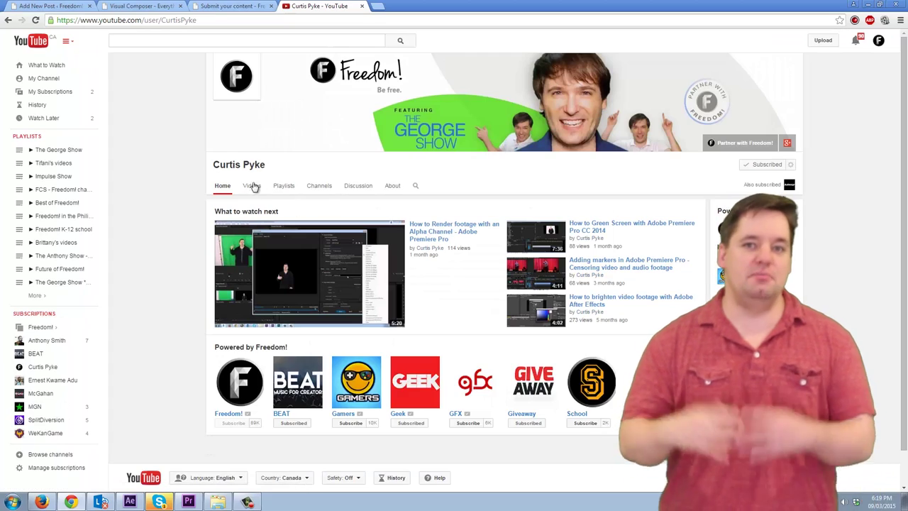
click(255, 198)
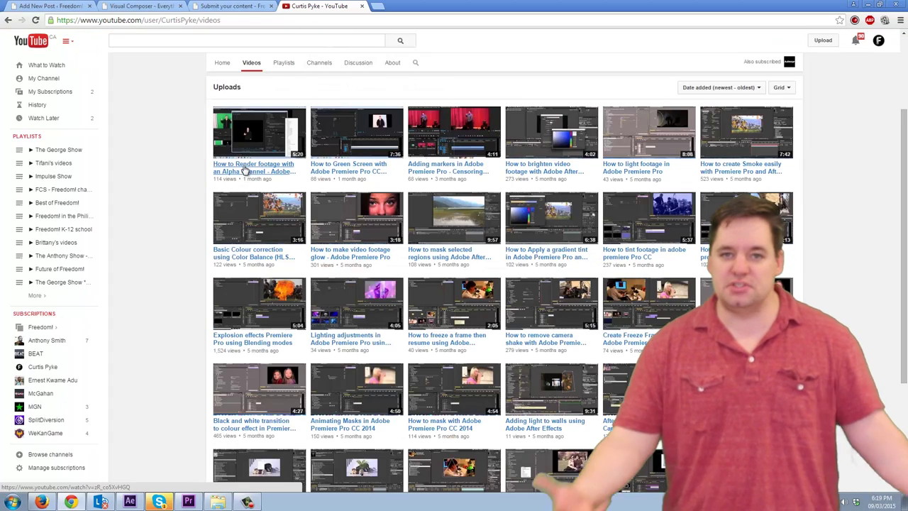
click(323, 167)
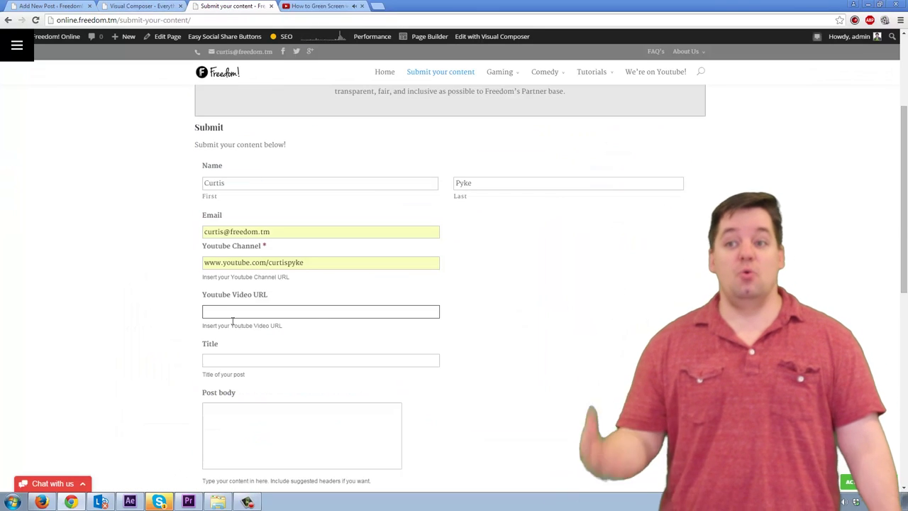
click(234, 312)
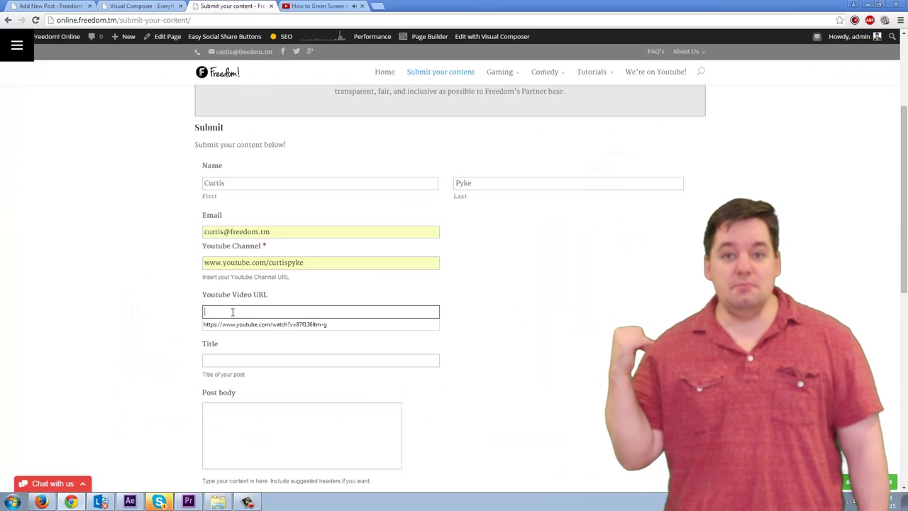
Step: Copy the green-screen video's title into the form's Title field
click(239, 360)
click(320, 6)
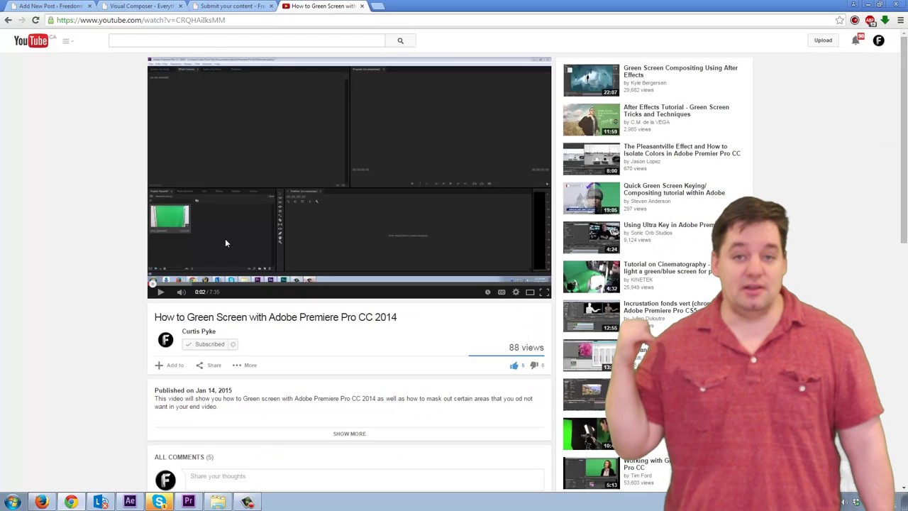
drag(160, 317, 399, 318)
key(ctrl+c)
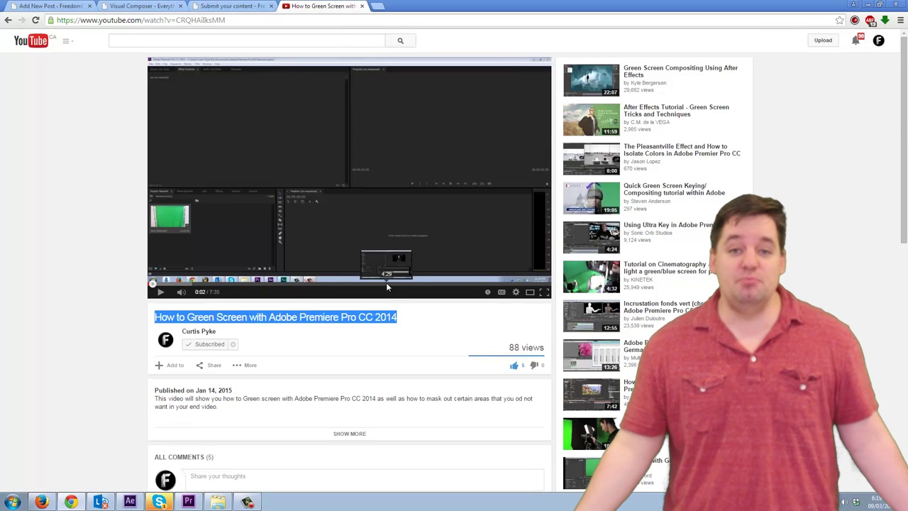
click(244, 5)
click(235, 312)
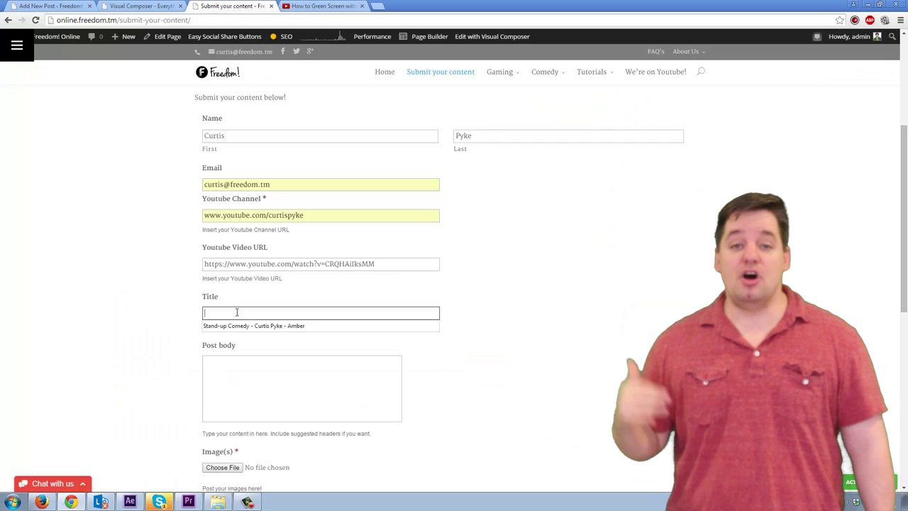
key(ctrl+v)
Step: Paste the video's full expanded description into the Post body
click(321, 6)
scroll(350, 341, down, 1)
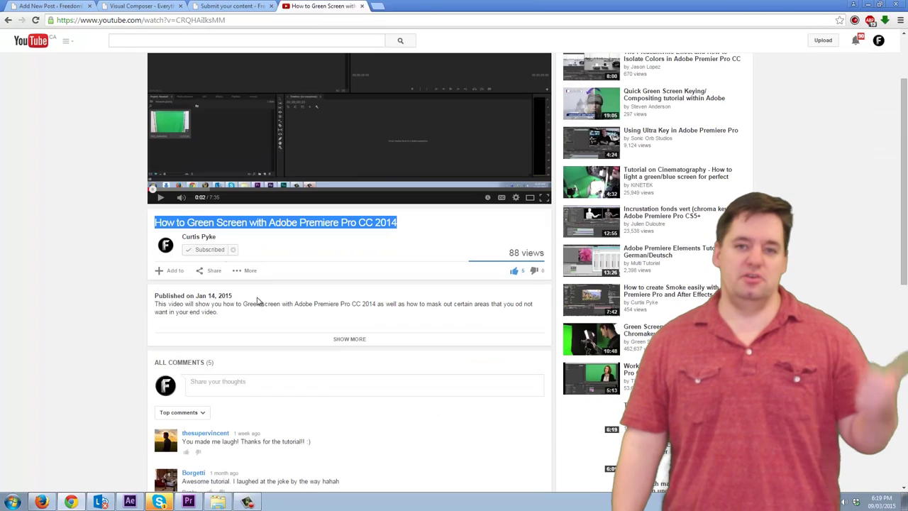
click(350, 339)
drag(155, 304, 525, 329)
key(ctrl+c)
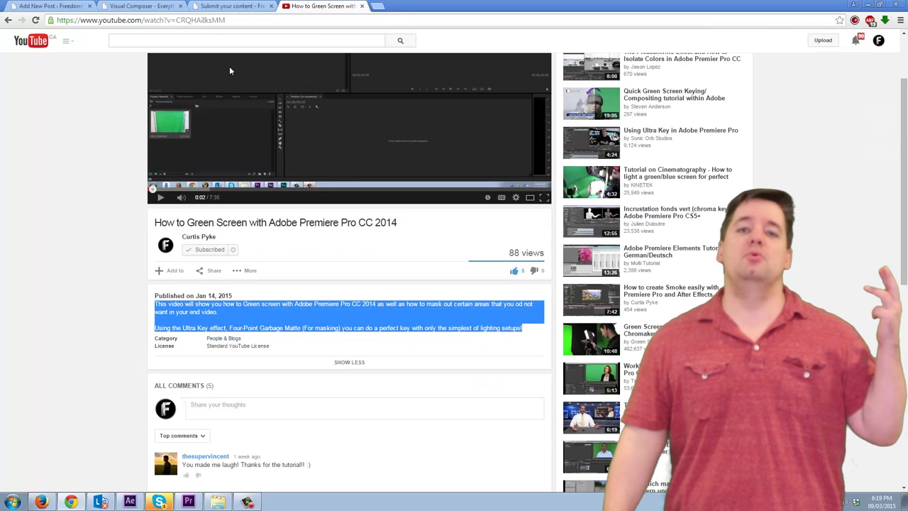
click(234, 6)
click(272, 392)
key(ctrl+v)
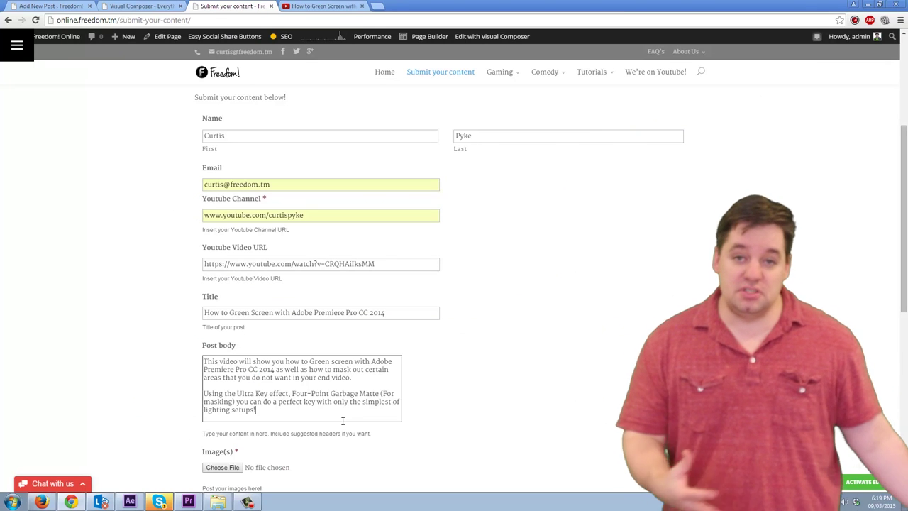
Step: Add a note below the description: 150 words minimum, 200+ will be required soon
key(Return)
key(Return)
text(()
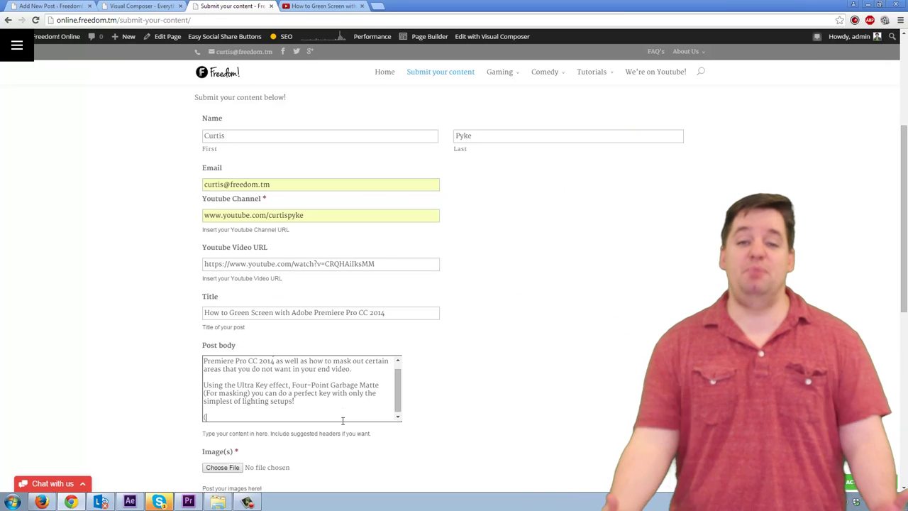
text(Note: this shoudl be)
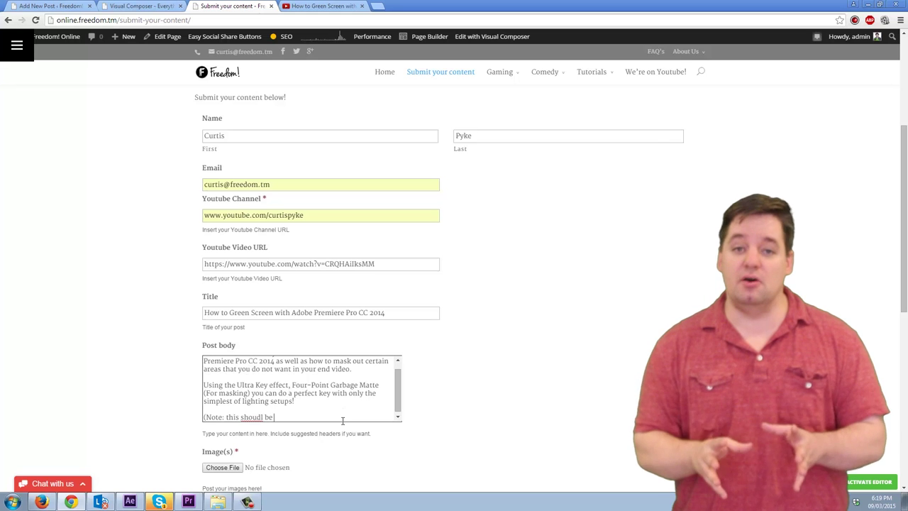
key(BackSpace)
key(BackSpace)
key(BackSpace)
text(oul)
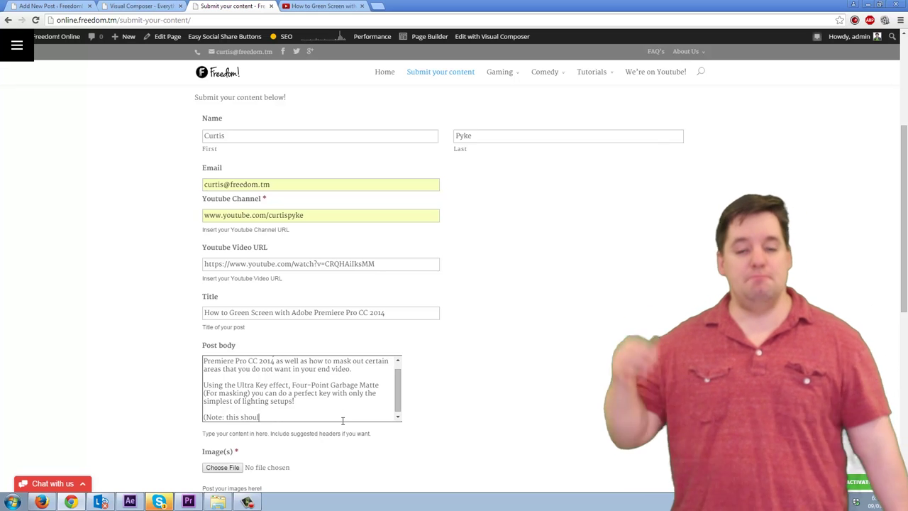
text(d be a mini)
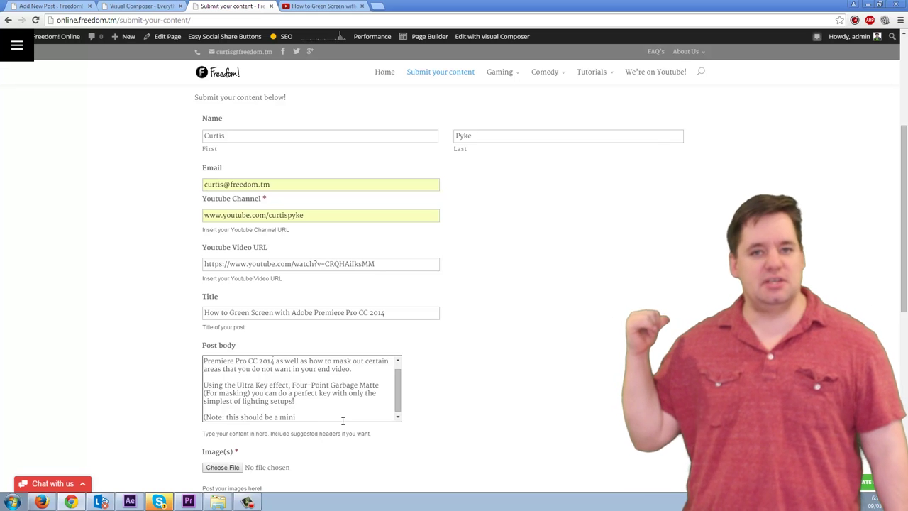
text(mum of 150)
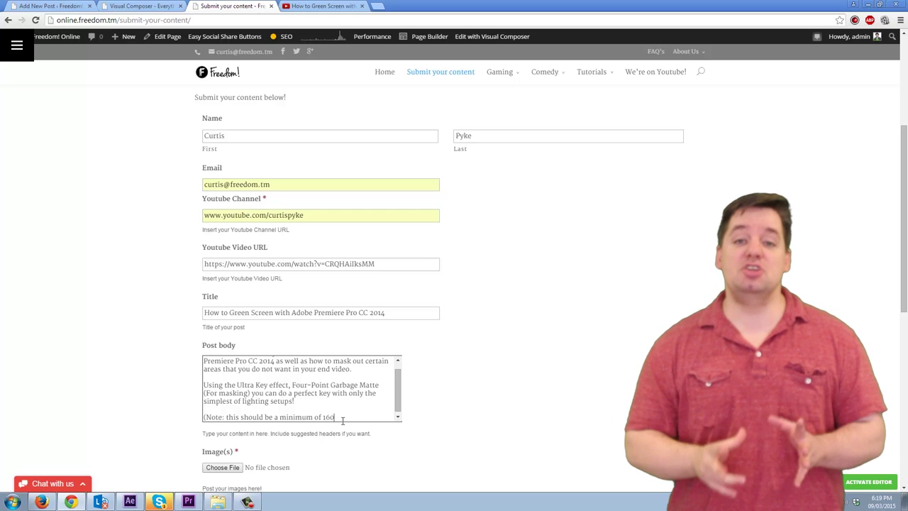
text( words -)
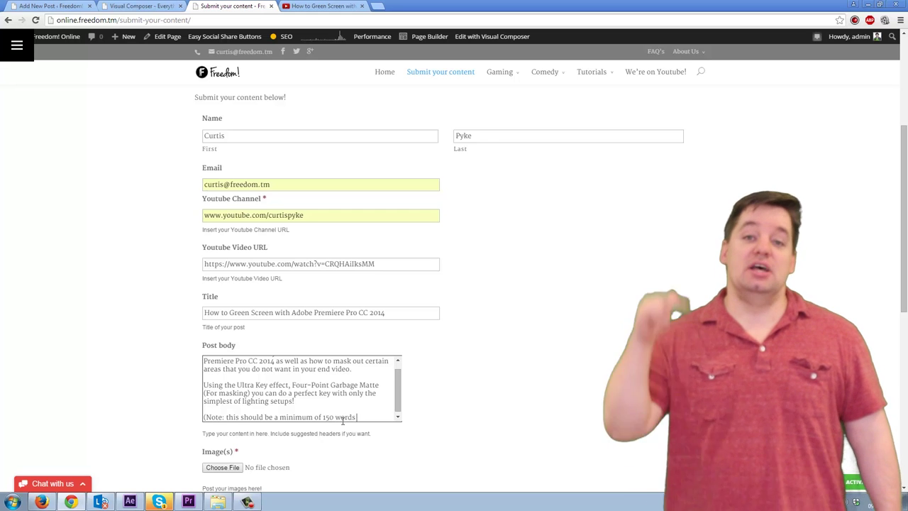
text( 200 is idea)
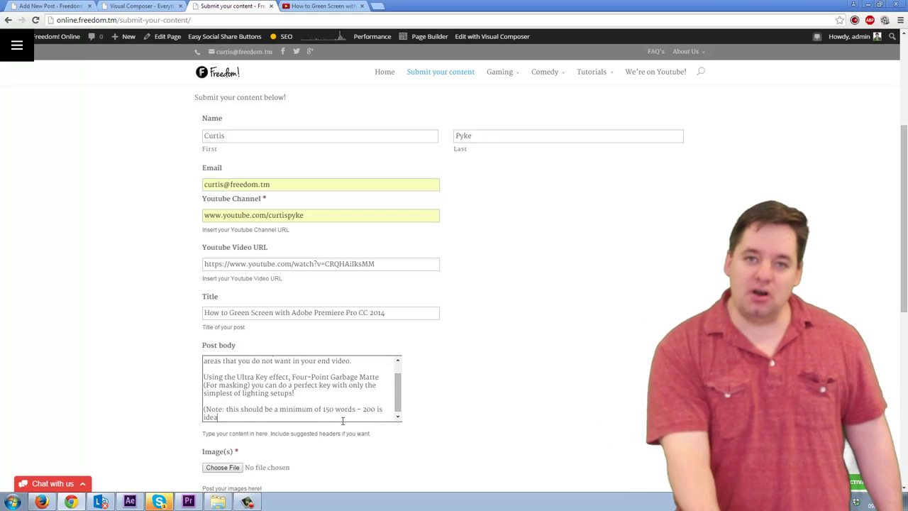
key(BackSpace)
key(BackSpace)
key(BackSpace)
text(+)
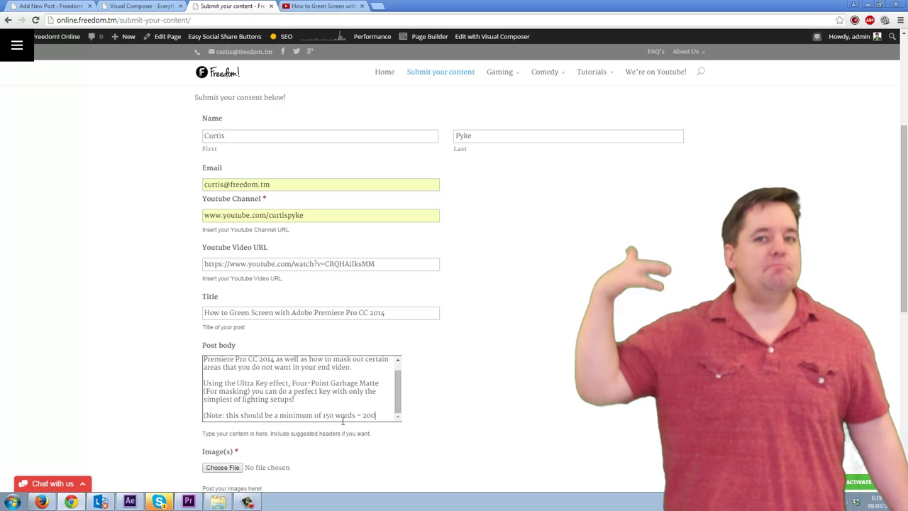
text( will be required soon)
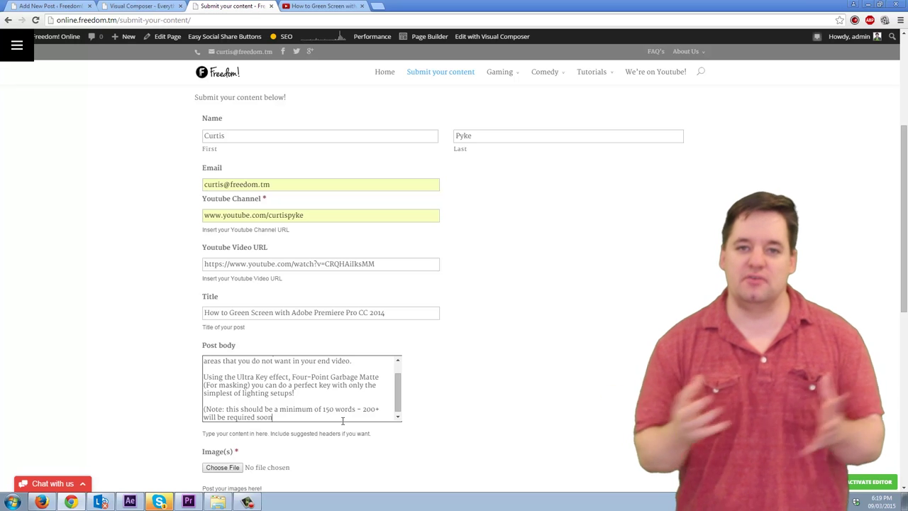
key(BackSpace)
text(soon))
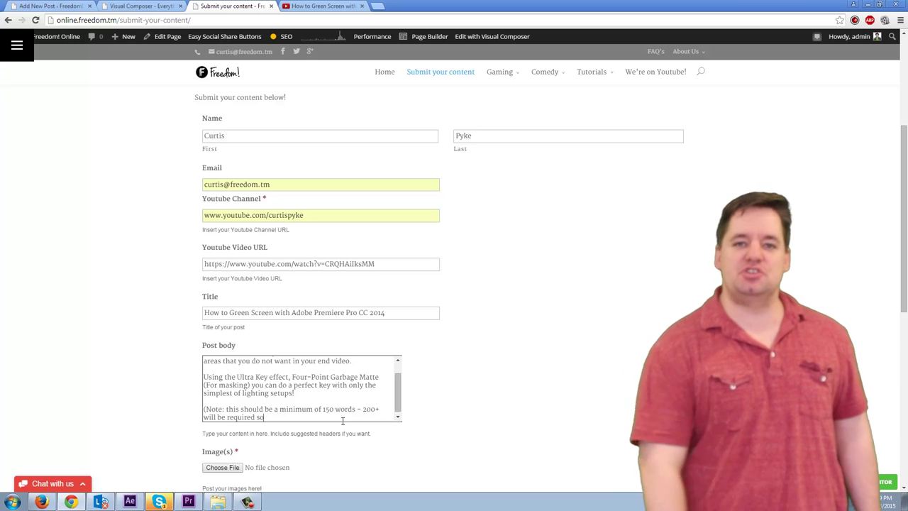
text(.)
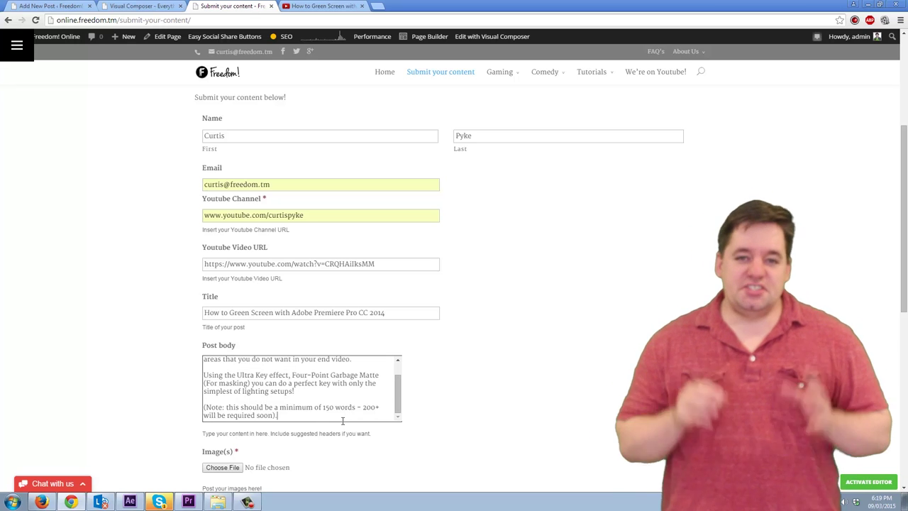
scroll(264, 363, down, 2)
Step: Attach age-of-empires.jpg as the post image
click(228, 325)
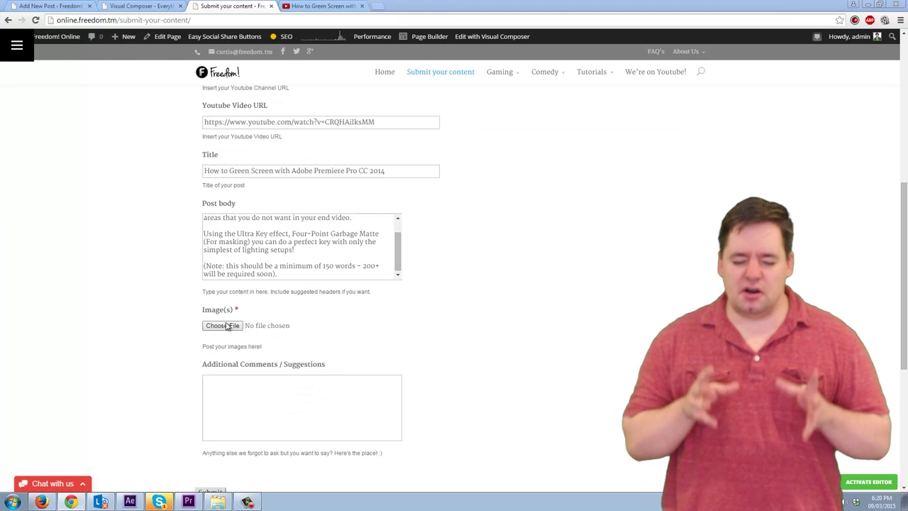
click(319, 203)
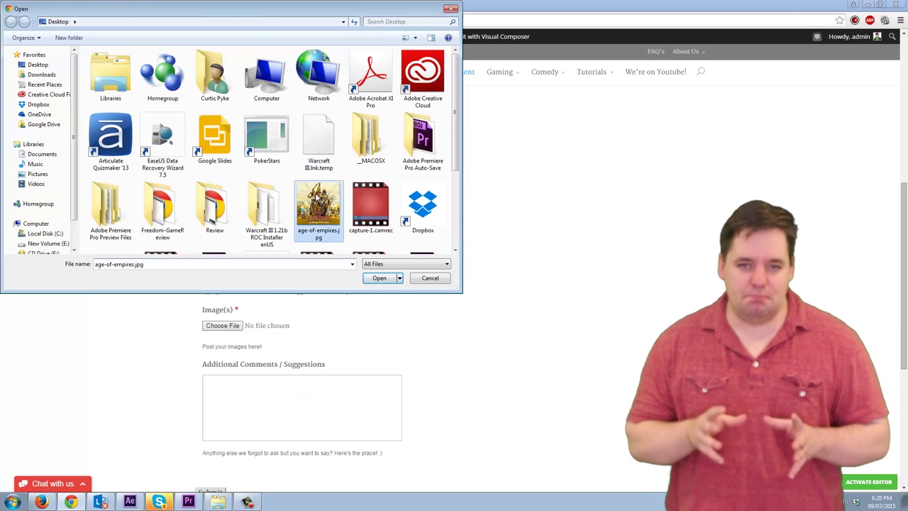
scroll(339, 196, down, 2)
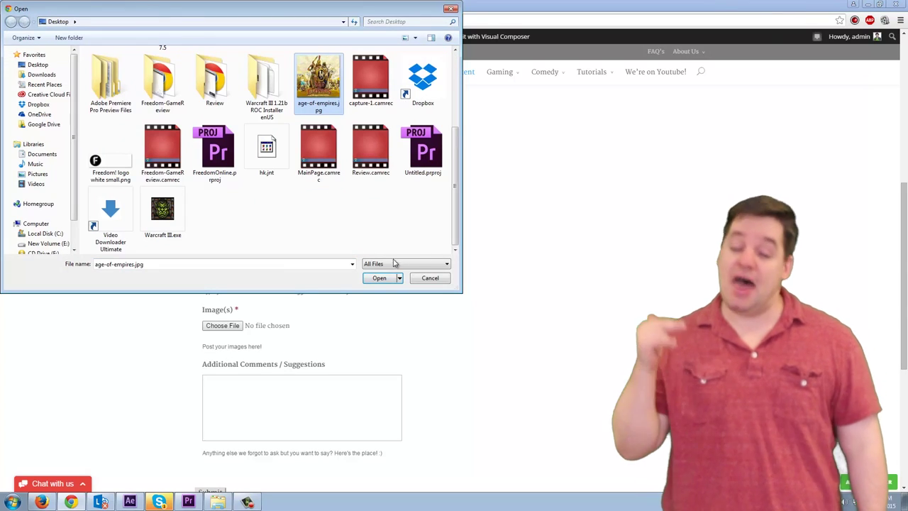
double_click(338, 68)
Step: Add an Additional Comments note inviting special suggestions like headers or formatting, then submit the form
click(278, 401)
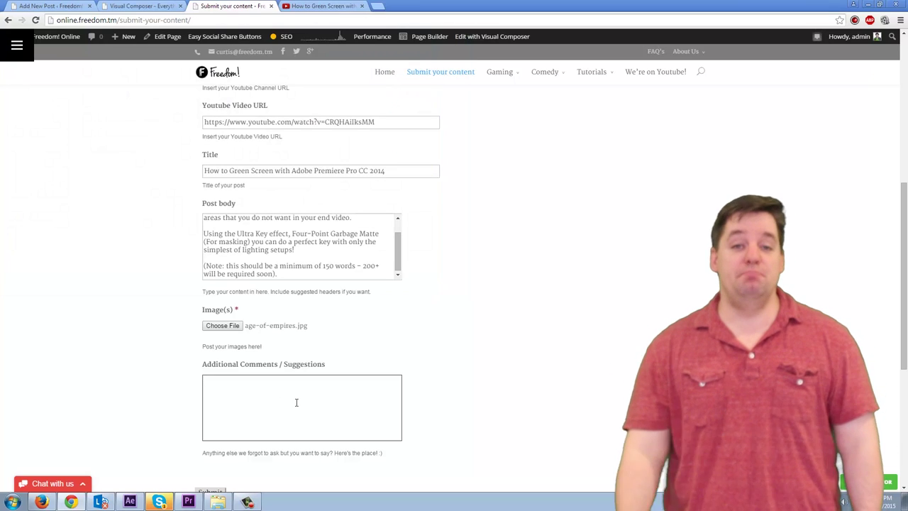
text(If you have an)
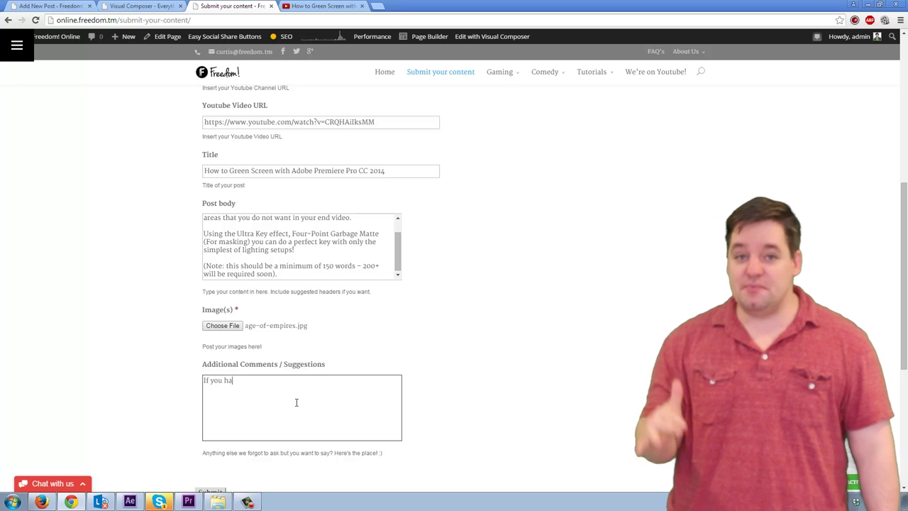
text(y special)
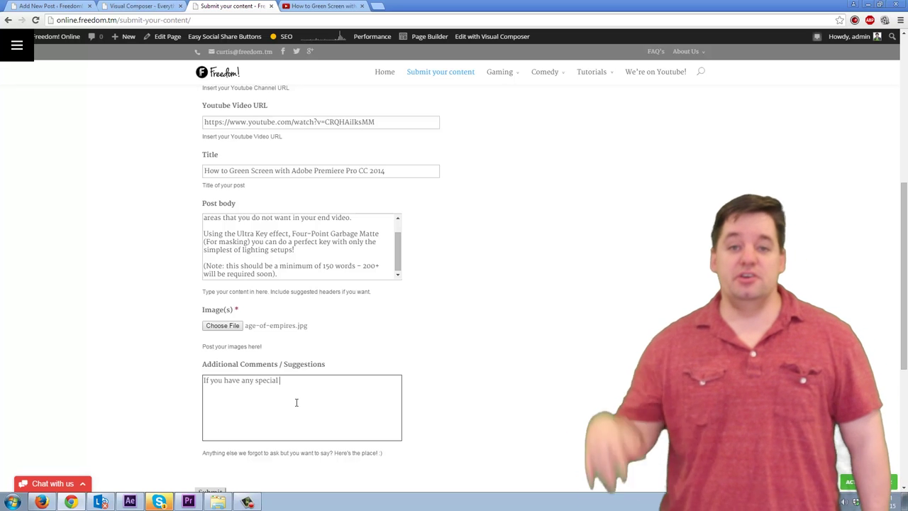
text(suggestions (i.e. )
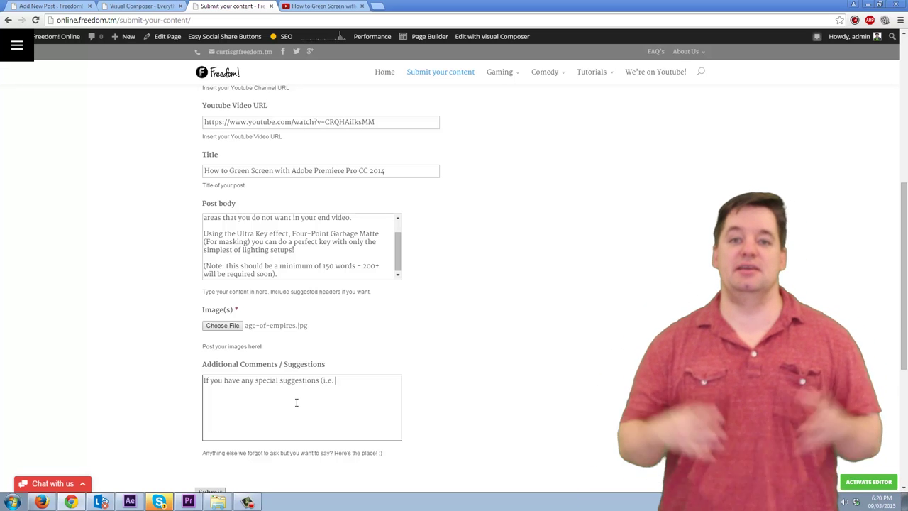
text(headers to include, formatting)
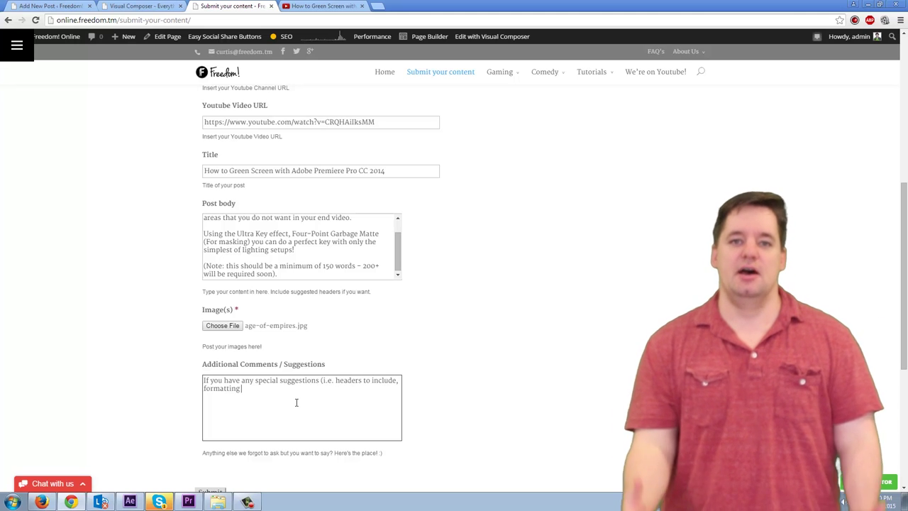
text( you'd prefer, etc) - )
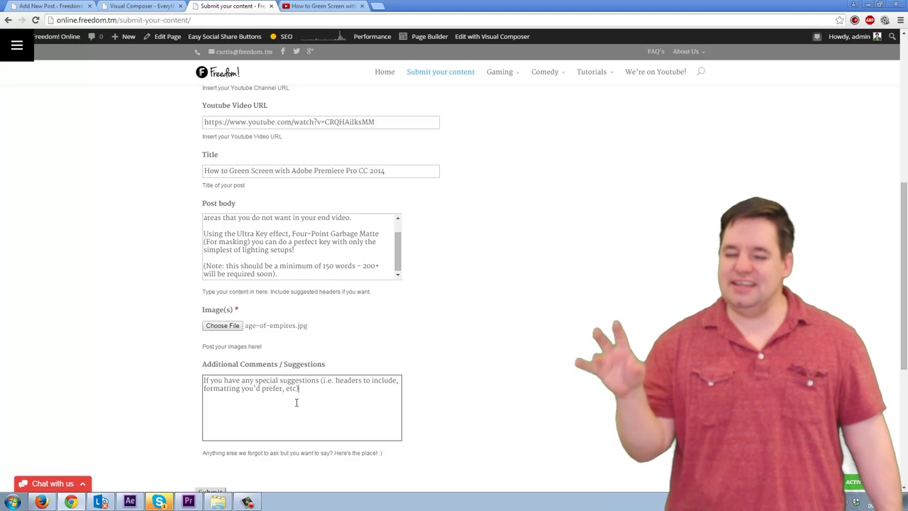
text(just type)
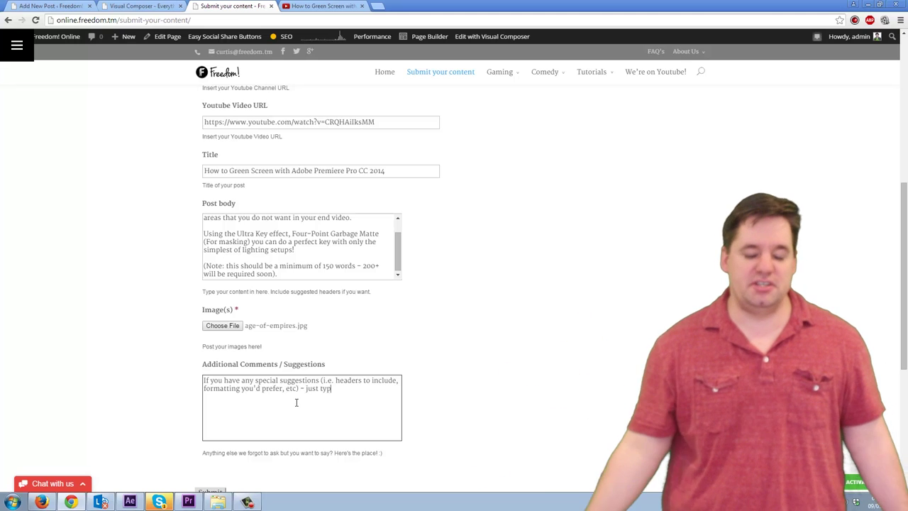
text( it in here.)
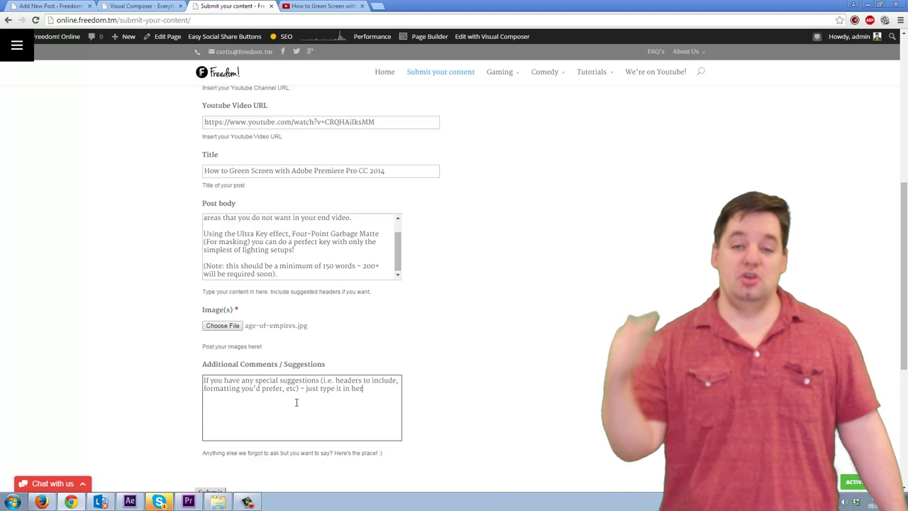
key(Return)
scroll(297, 402, down, 2)
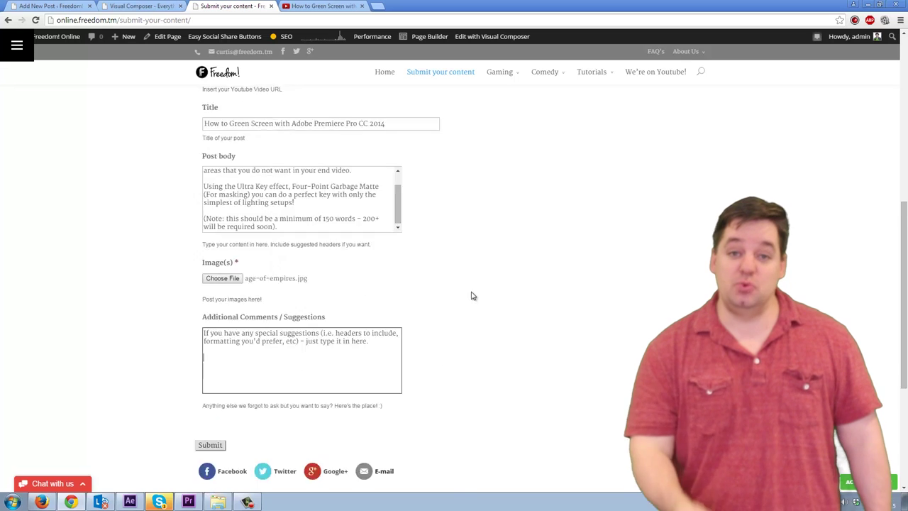
click(213, 399)
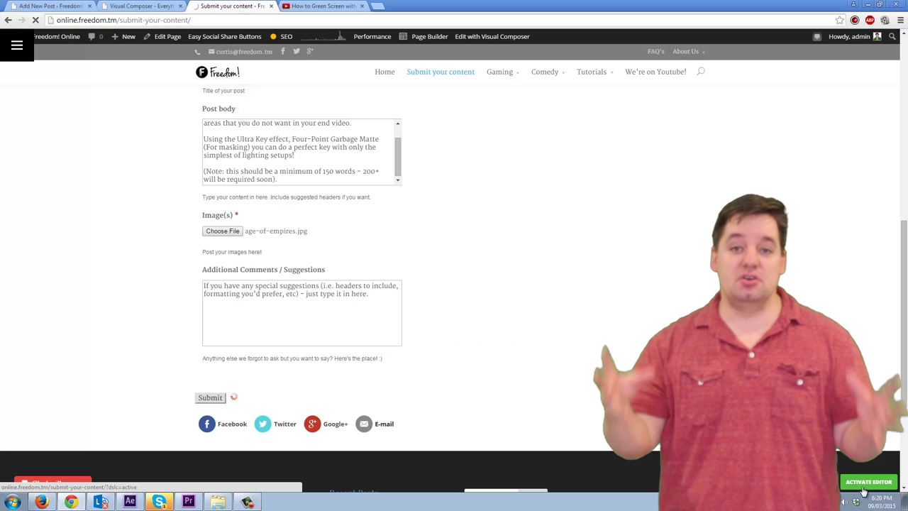
scroll(568, 327, down, 2)
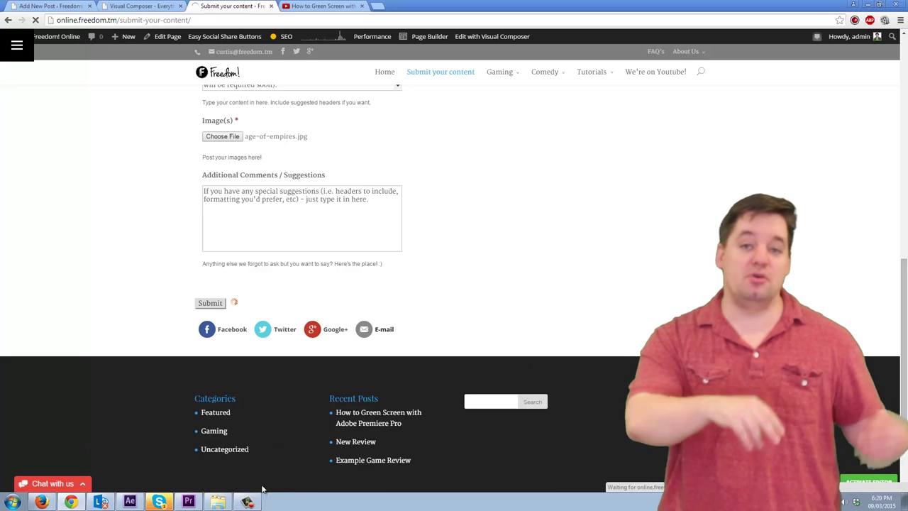
Step: Send a contact message with the sender's name and email, suggesting they should get a haircut
click(51, 484)
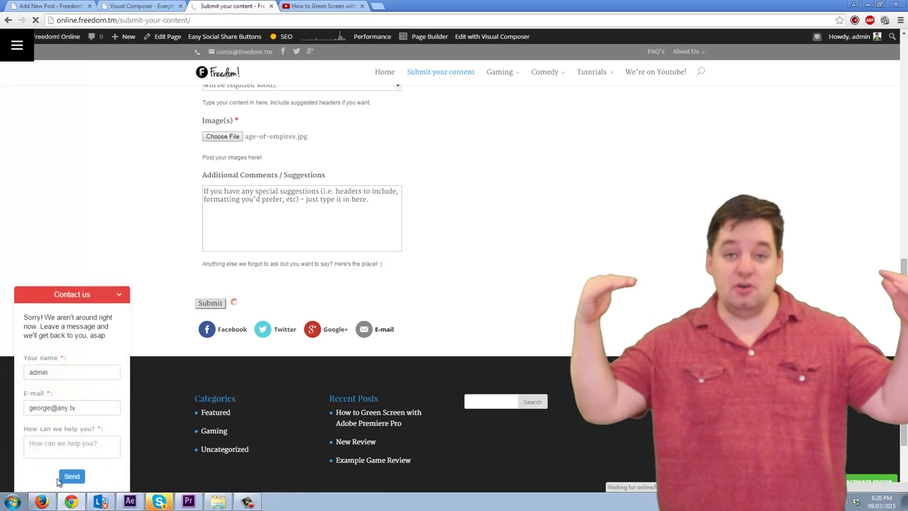
double_click(54, 372)
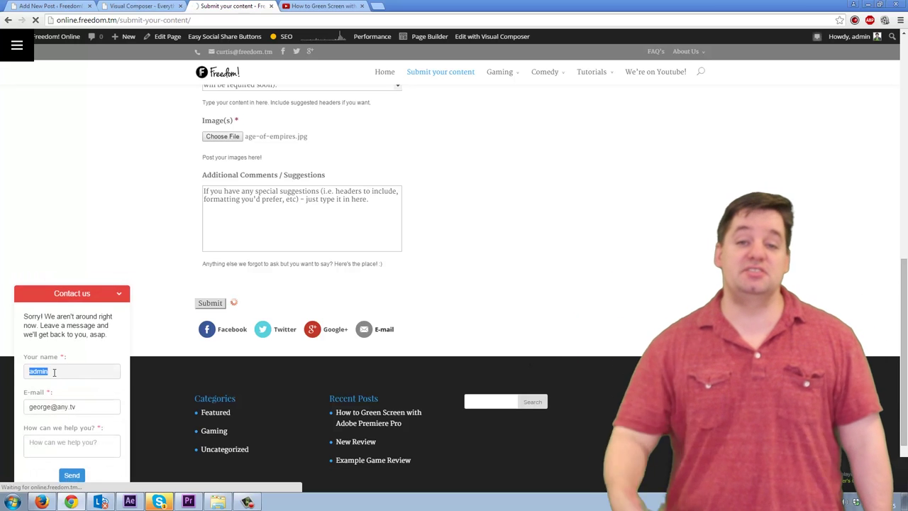
text(Curtis)
key(Tab)
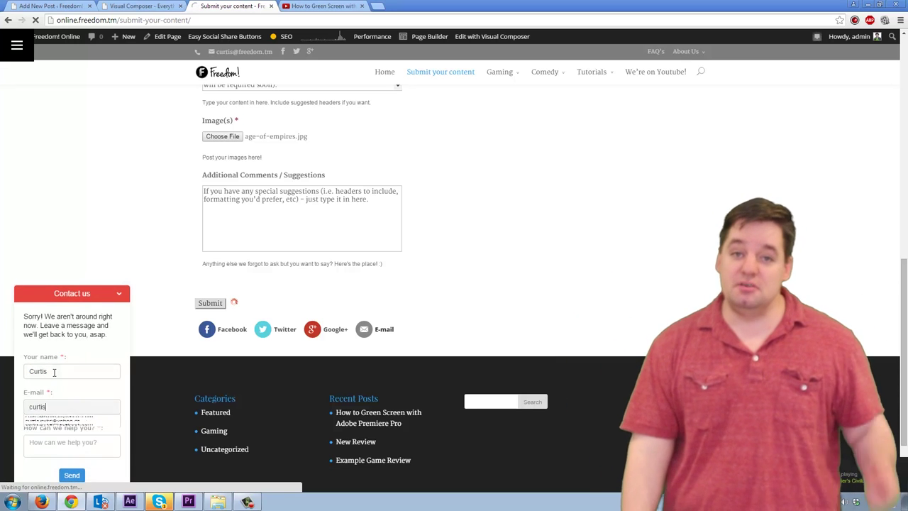
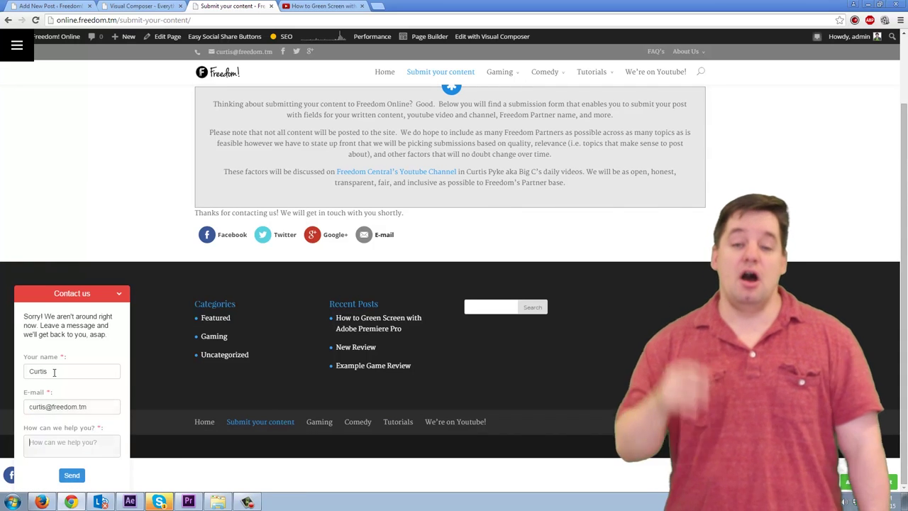
text(I thi)
text(ig C)
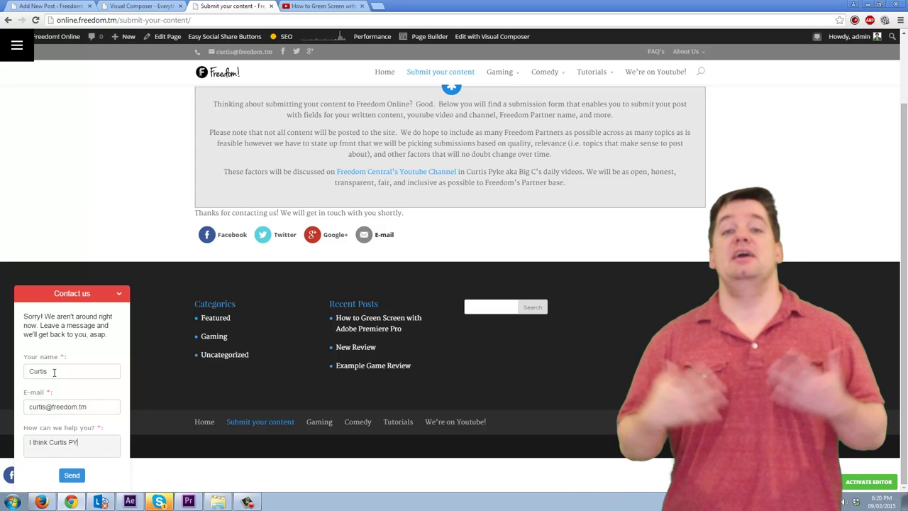
text(ke s)
key(BackSpace)
key(BackSpace)
text(sho)
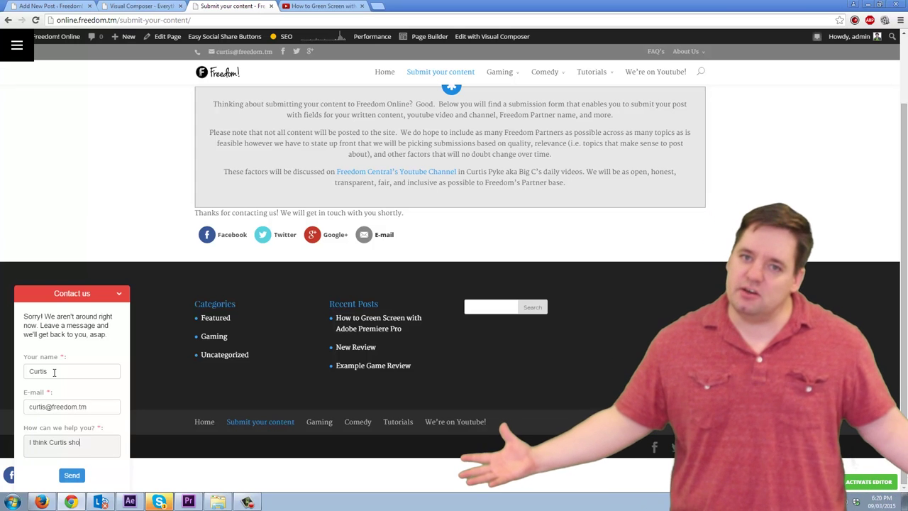
text(uld get a hairc)
key(BackSpace)
key(BackSpace)
key(BackSpace)
key(BackSpace)
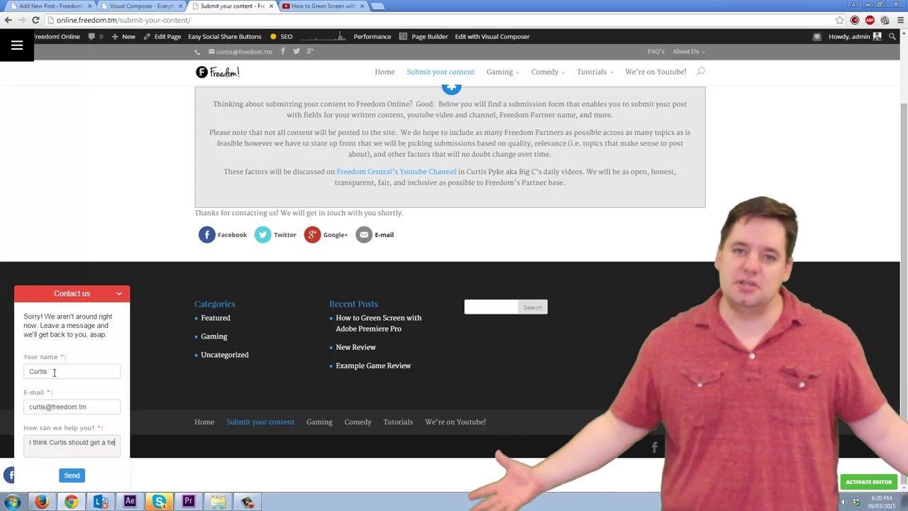
text(cut!!!)
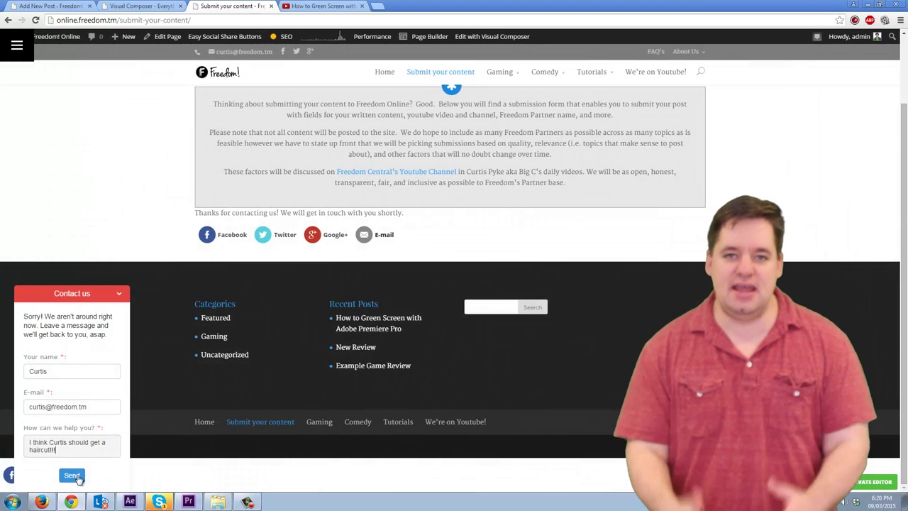
click(71, 475)
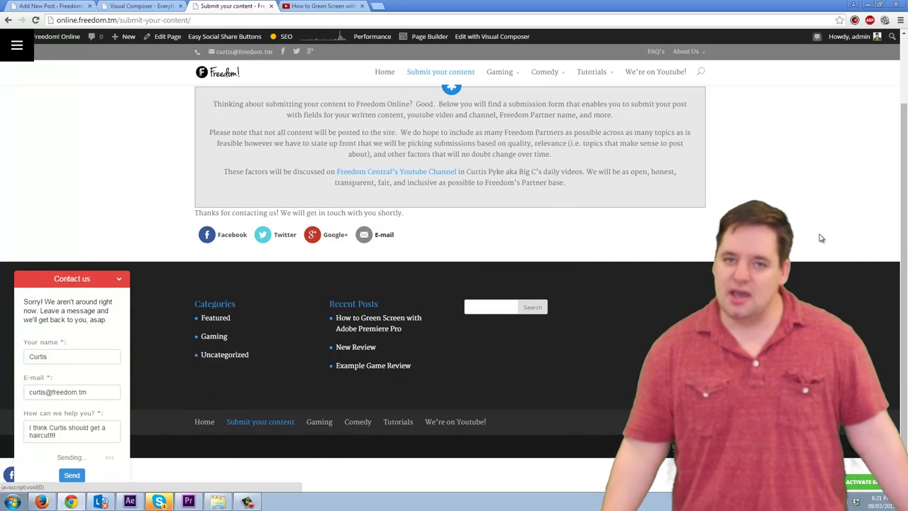
Step: Collapse the contact panel and side menu, then switch between the Skype chat and browser windows
scroll(130, 189, up, 1)
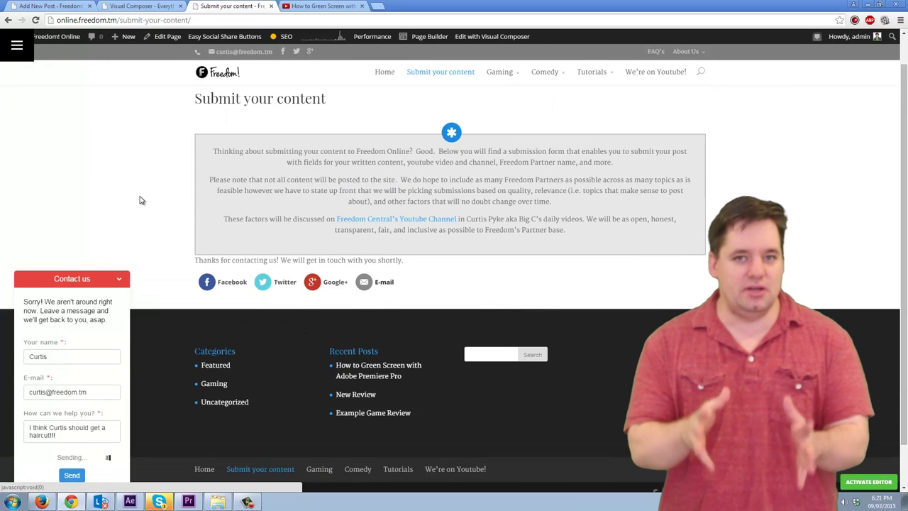
click(119, 272)
click(17, 44)
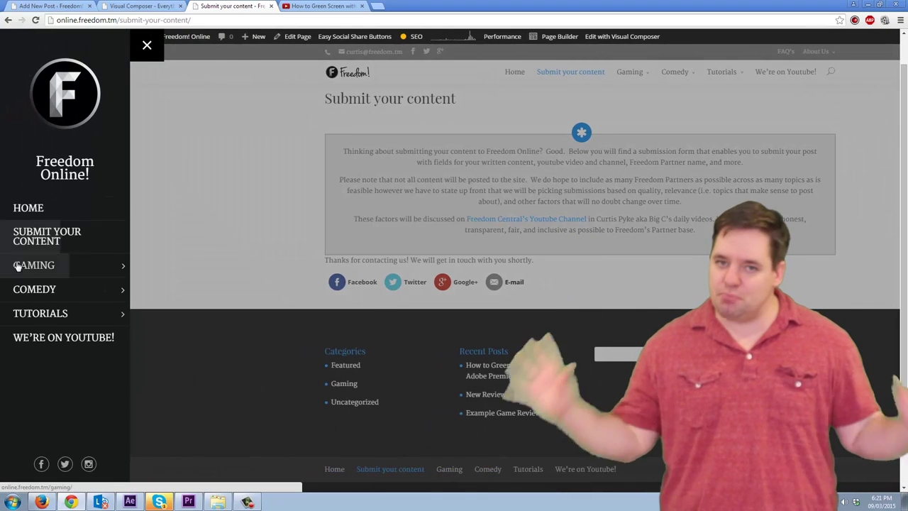
click(165, 356)
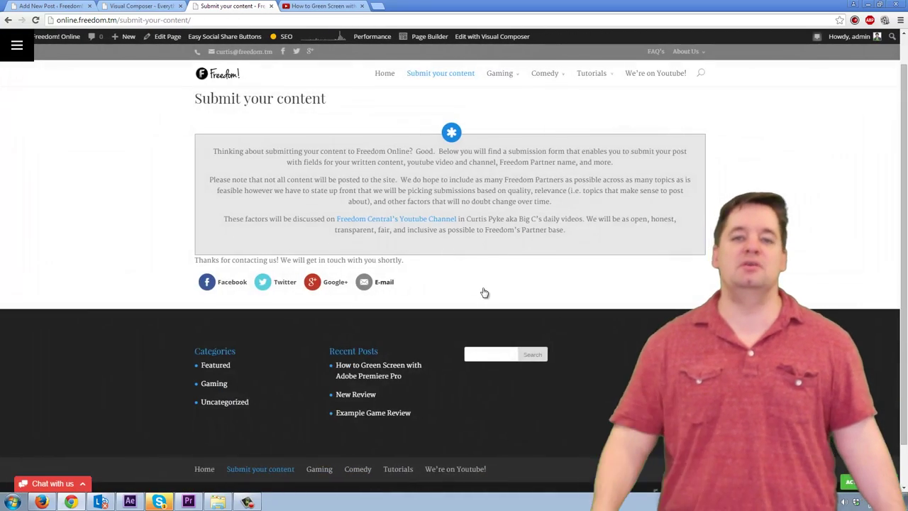
click(165, 502)
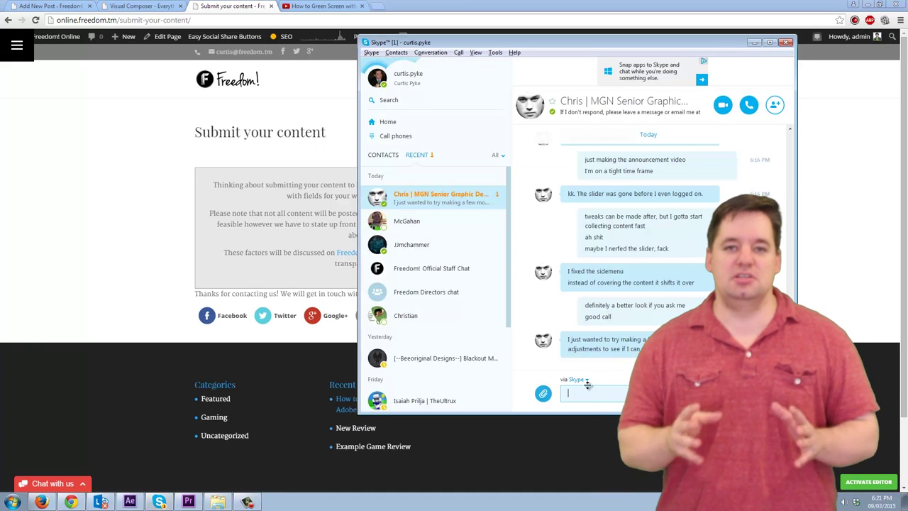
click(54, 205)
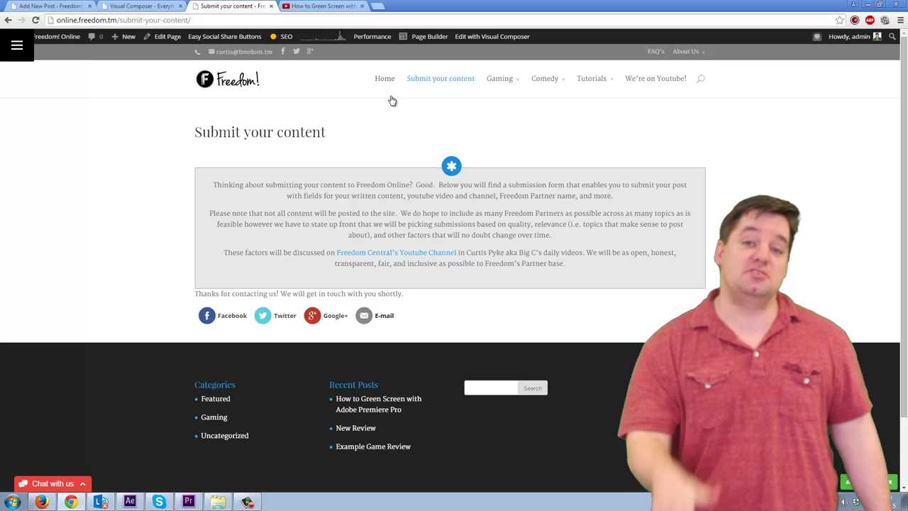
click(248, 502)
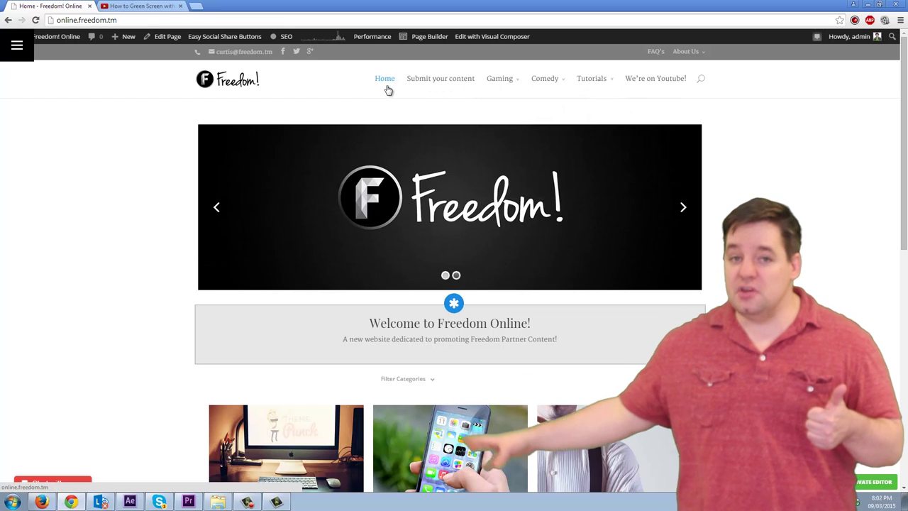
Step: Scroll down the home page, briefly highlighting part of the welcome subtitle
scroll(147, 262, down, 1)
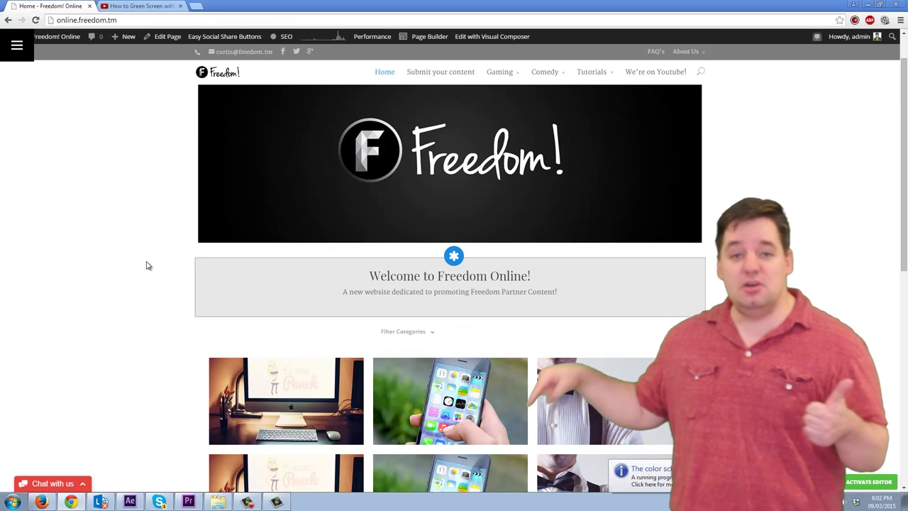
scroll(147, 265, down, 1)
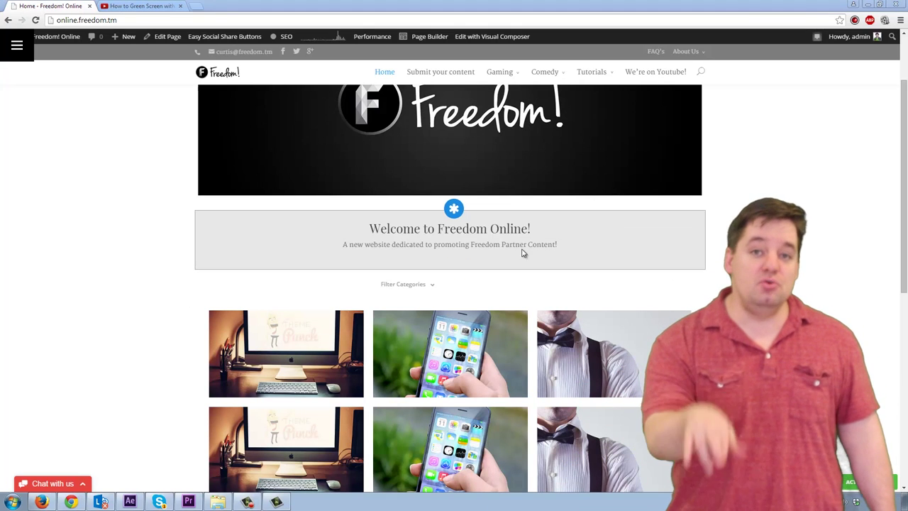
drag(445, 245, 552, 243)
click(140, 253)
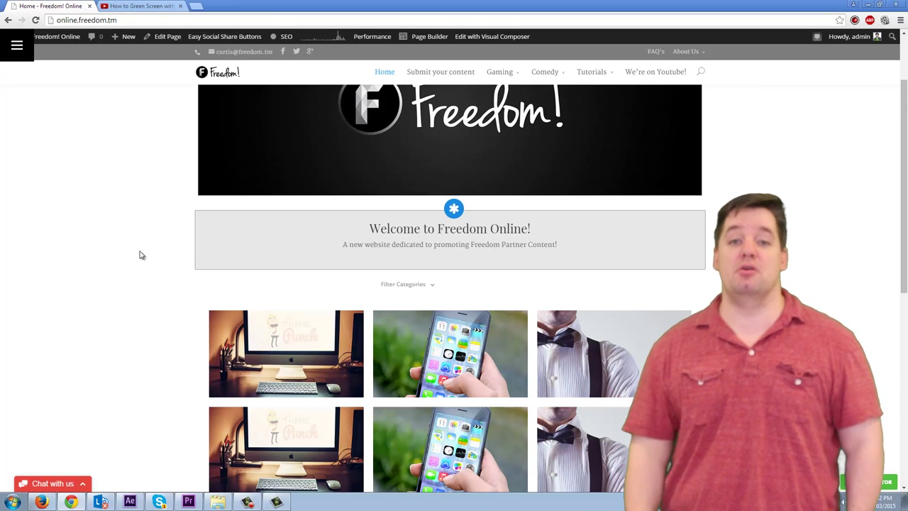
scroll(158, 294, down, 3)
scroll(609, 219, down, 1)
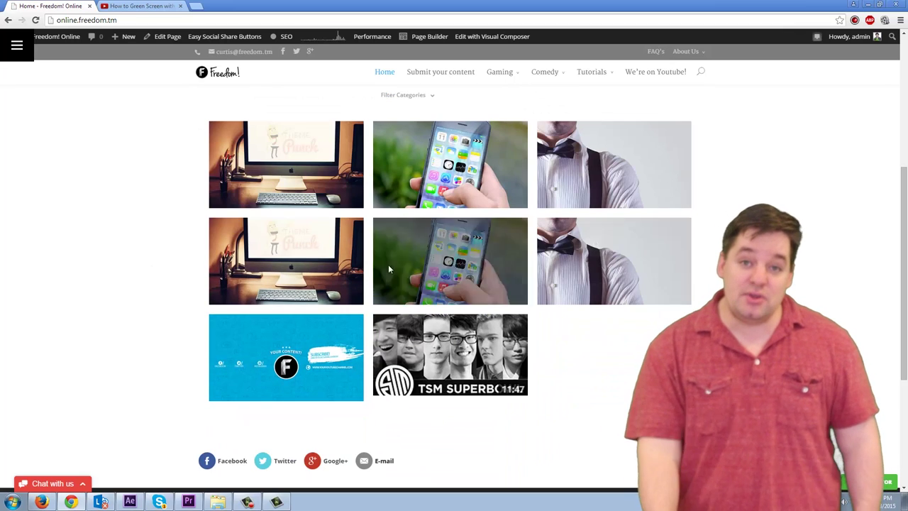
scroll(470, 421, down, 2)
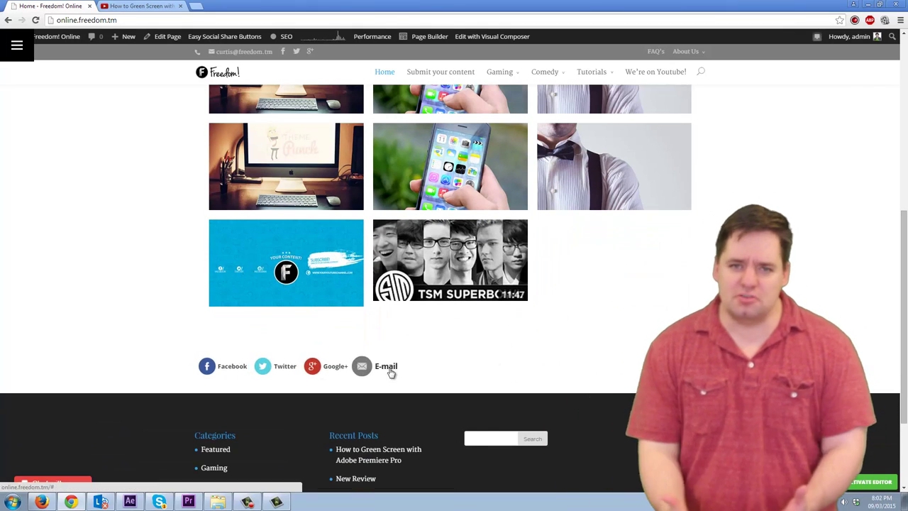
scroll(426, 383, down, 2)
Step: Open the contact us chat panel, highlight its away message, and collapse it
click(64, 485)
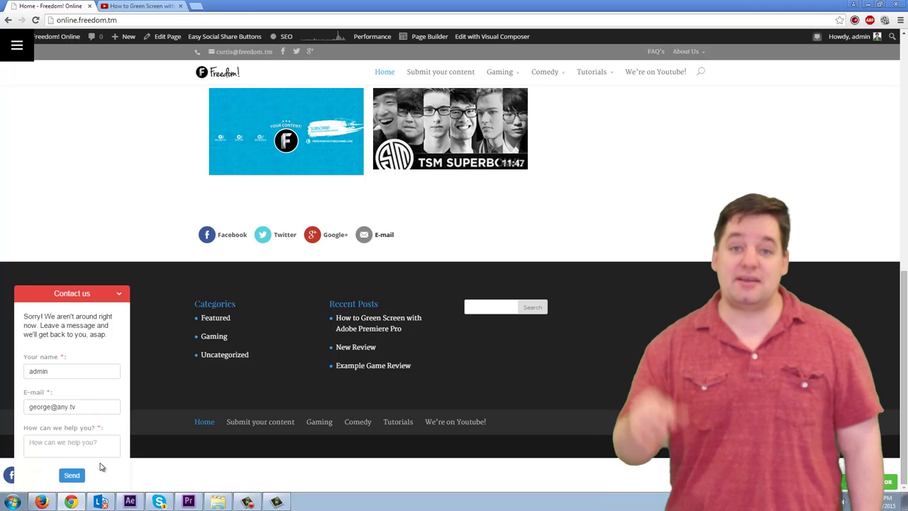
drag(27, 316, 108, 337)
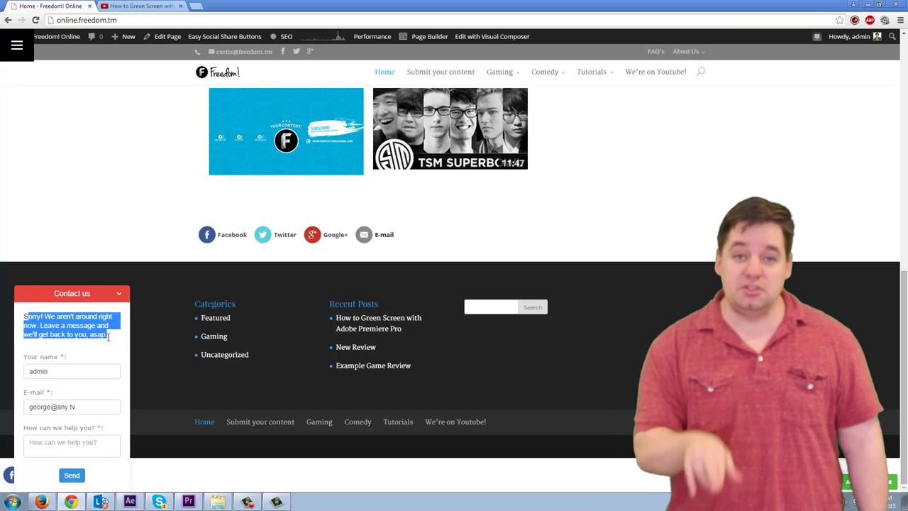
click(92, 371)
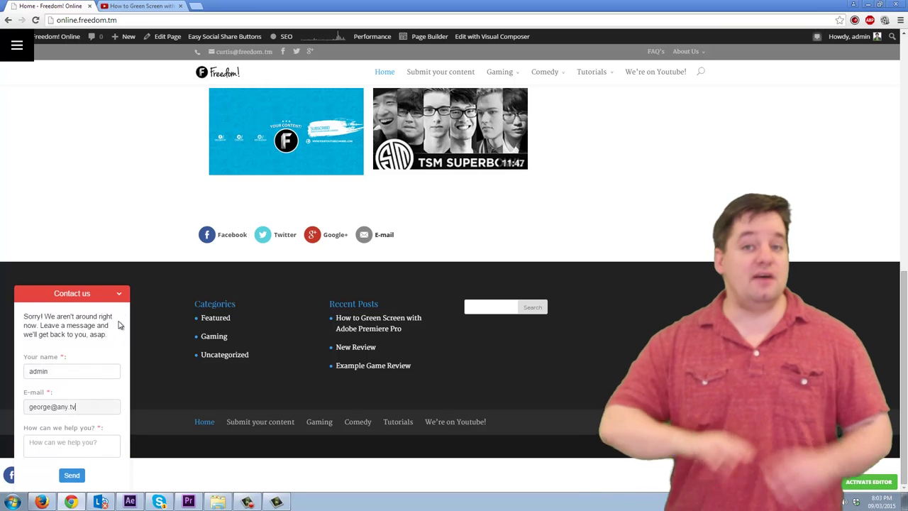
click(119, 296)
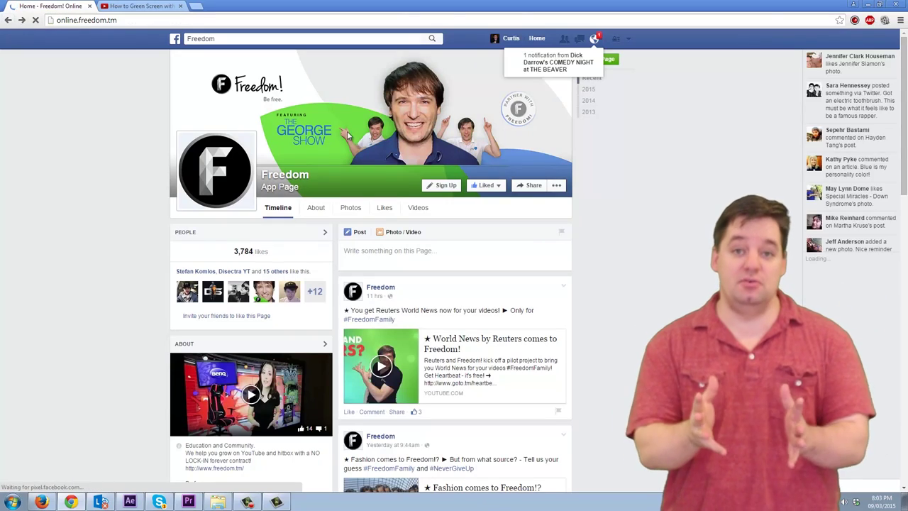
Step: Scroll down the Freedom Online home page after returning from Facebook
scroll(389, 140, down, 3)
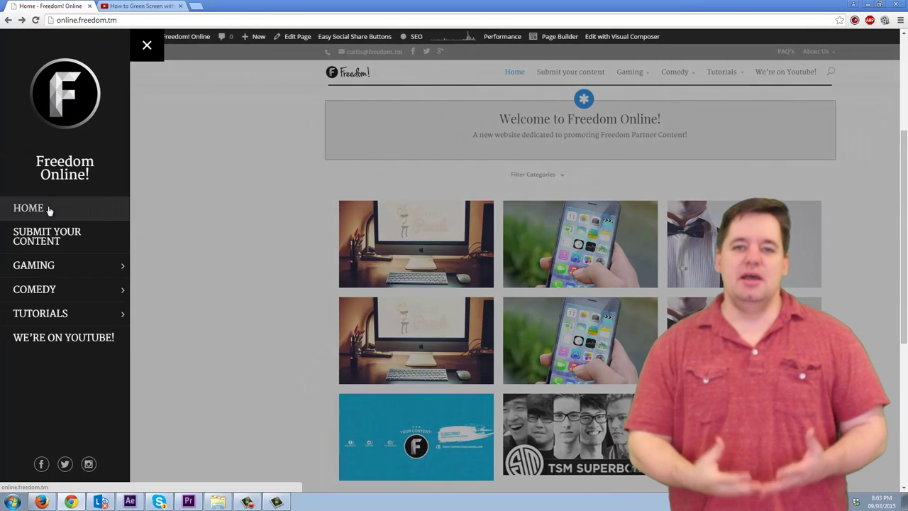
mouse_move(34, 264)
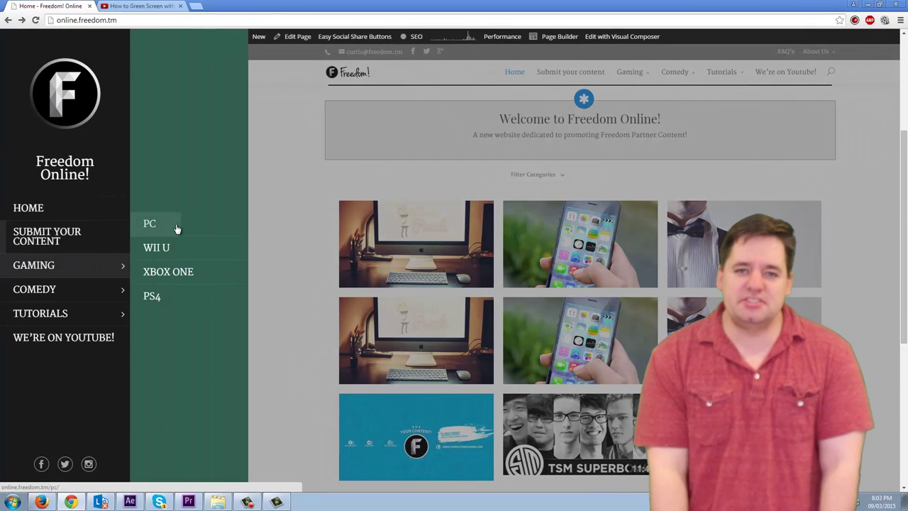
Step: Browse the Gaming and Tutorials menu entries, close the side menu, and go to Meet the Team
mouse_move(168, 297)
mouse_down()
mouse_move(69, 277)
mouse_move(64, 297)
mouse_up()
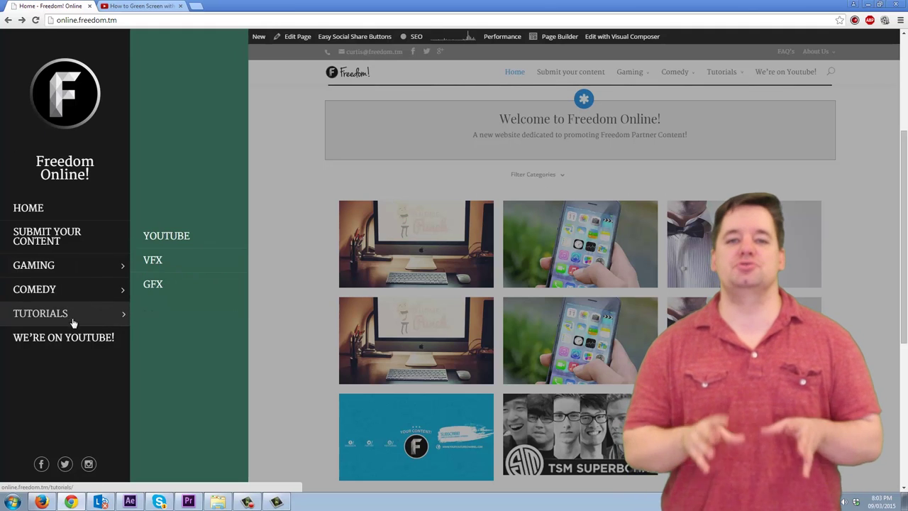
click(217, 277)
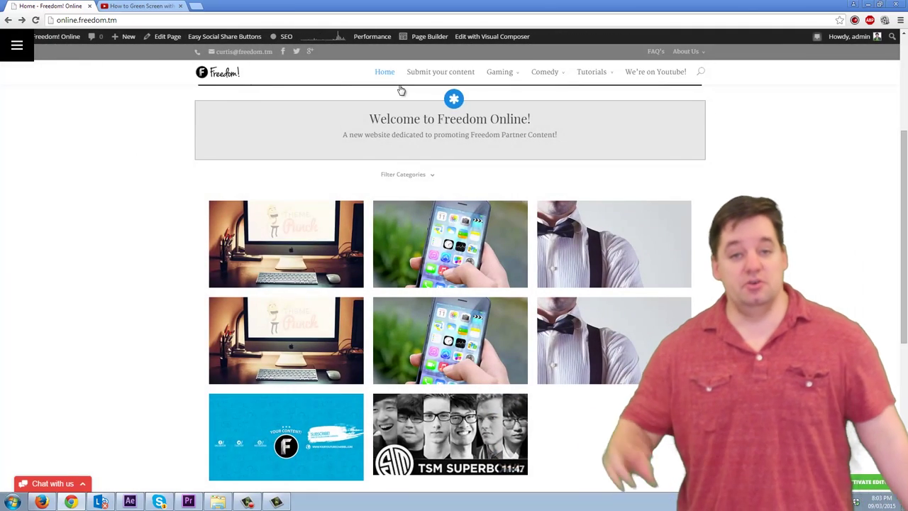
scroll(145, 183, up, 2)
scroll(149, 185, up, 3)
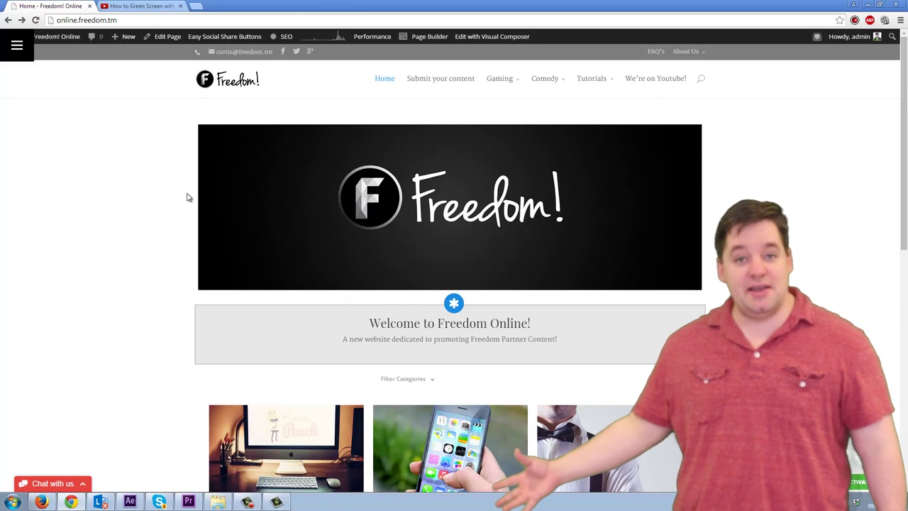
mouse_move(686, 51)
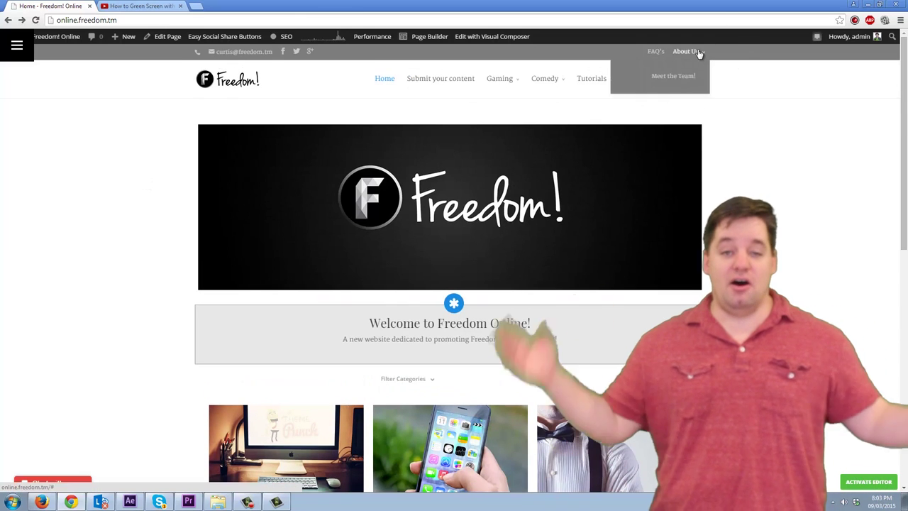
click(679, 78)
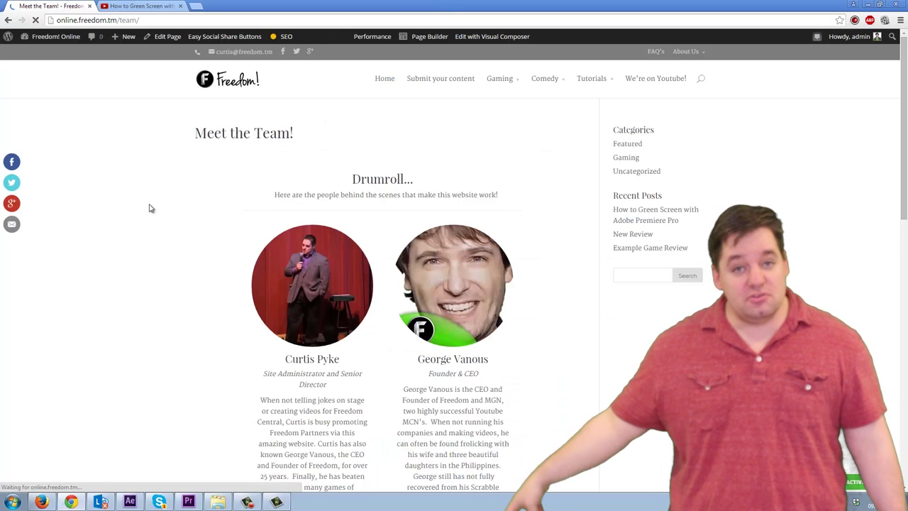
Step: Scroll through the Meet the Team page, briefly highlighting each team member's name
scroll(320, 264, down, 1)
drag(284, 311, 340, 313)
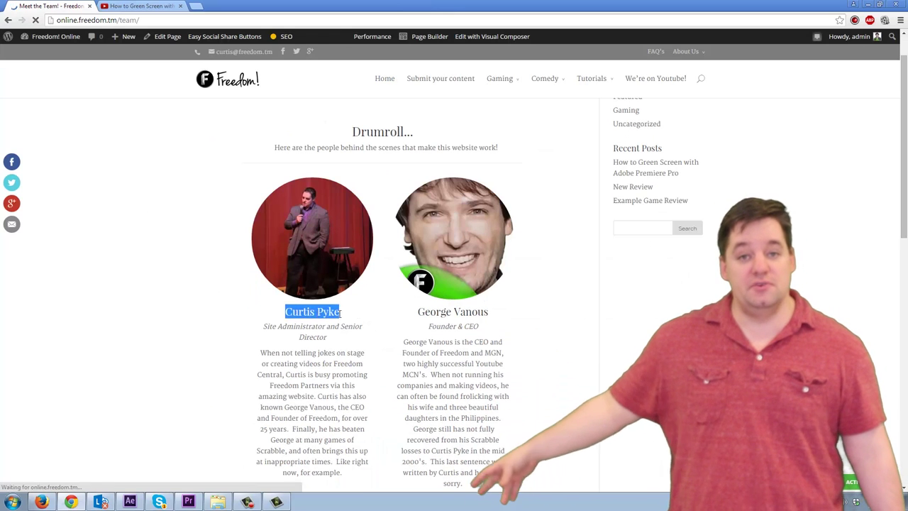
drag(417, 312, 488, 312)
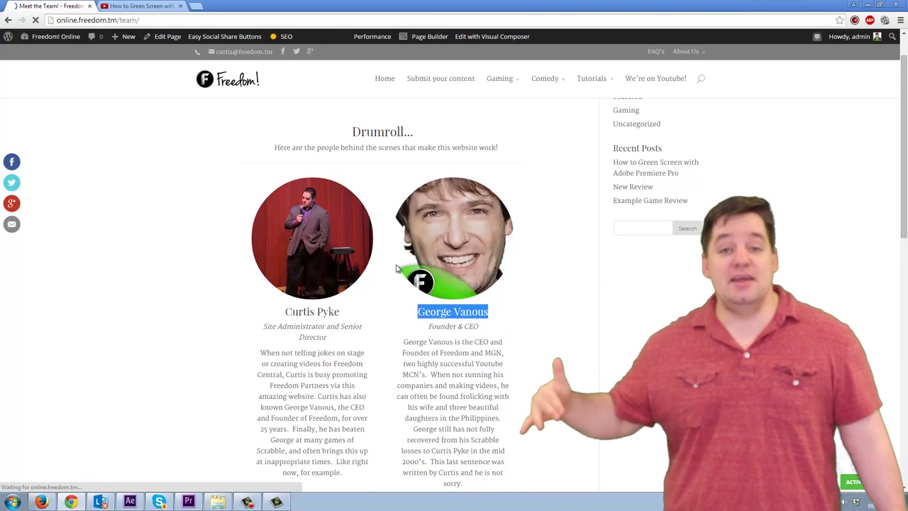
click(405, 323)
scroll(405, 324, down, 4)
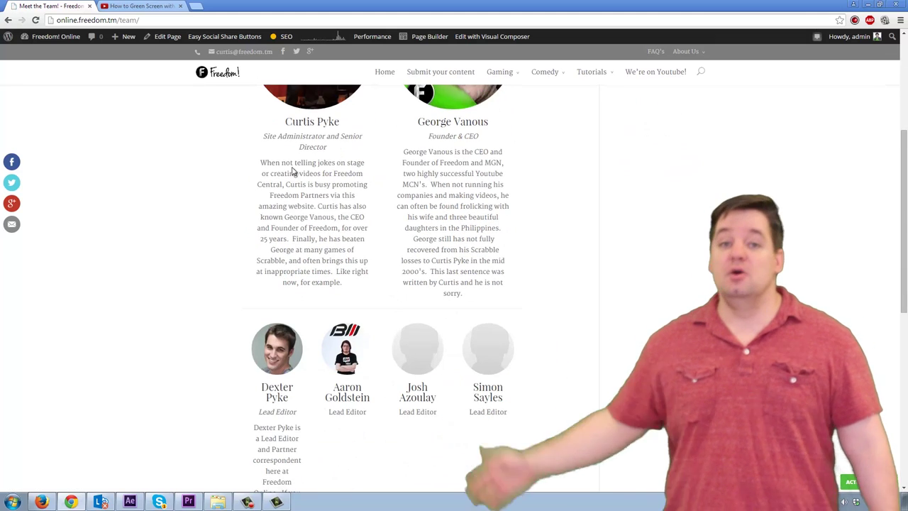
scroll(347, 215, down, 3)
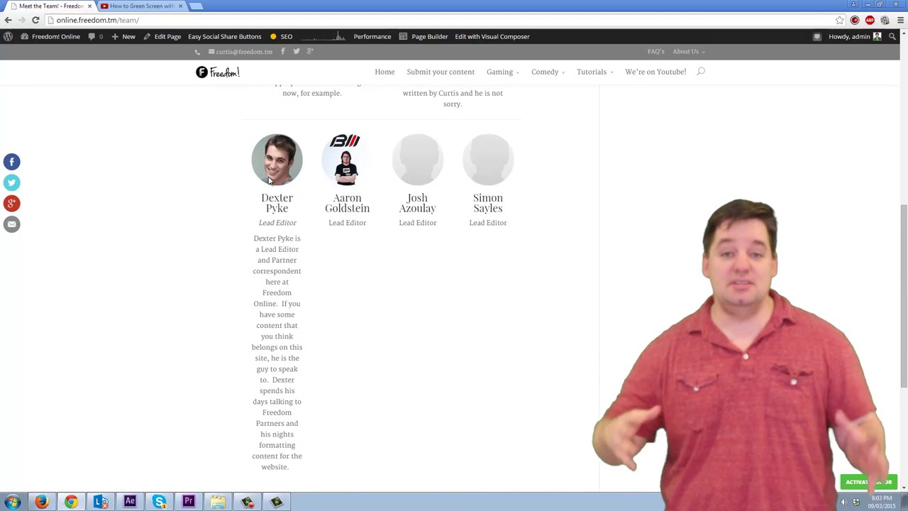
scroll(523, 217, up, 5)
scroll(589, 149, up, 3)
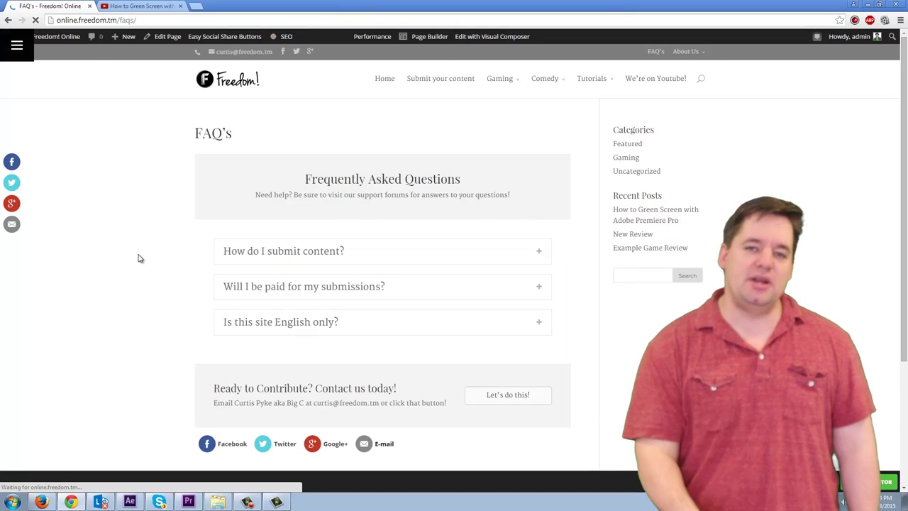
Step: Expand and collapse the submitting, payment and English-only FAQ answers, then toggle the side menu
click(540, 254)
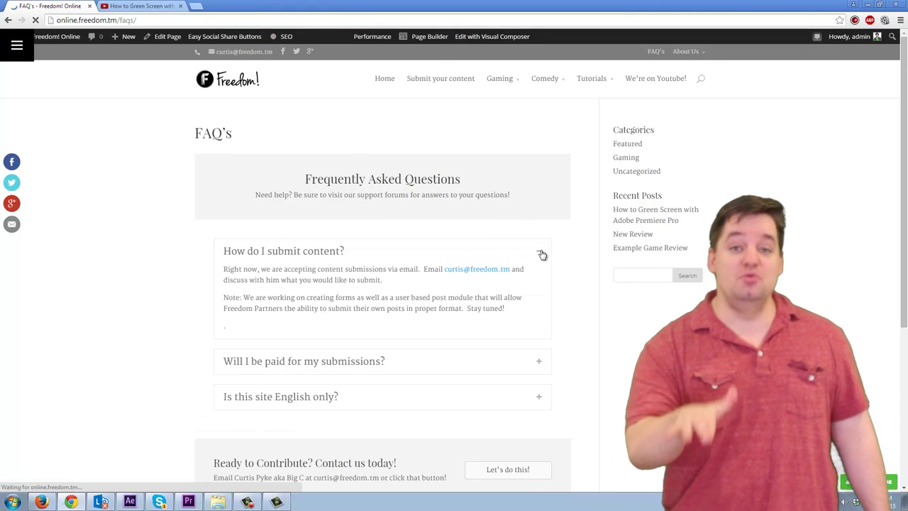
click(540, 255)
click(542, 295)
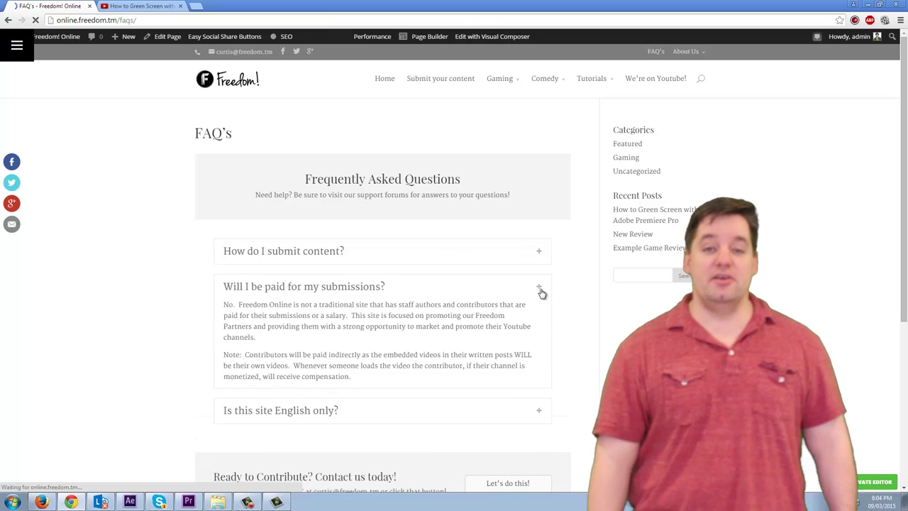
click(541, 295)
click(540, 326)
click(541, 327)
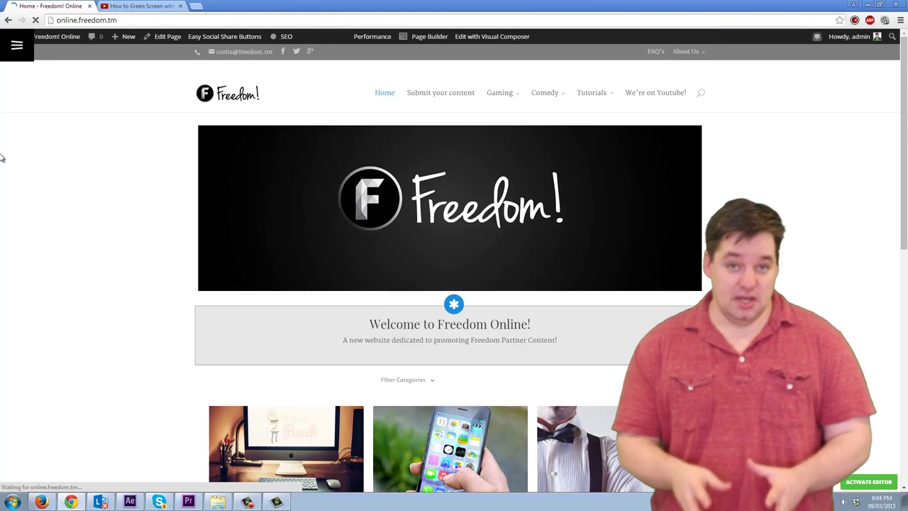
click(17, 45)
click(346, 173)
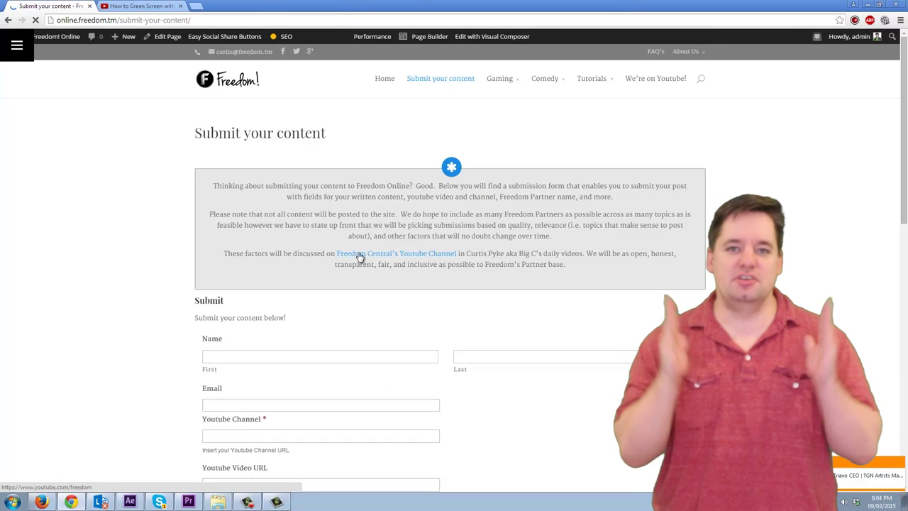
Step: Read the Submit your content intro, highlighting its last lines, and scroll down to the form
drag(495, 196, 633, 197)
click(579, 206)
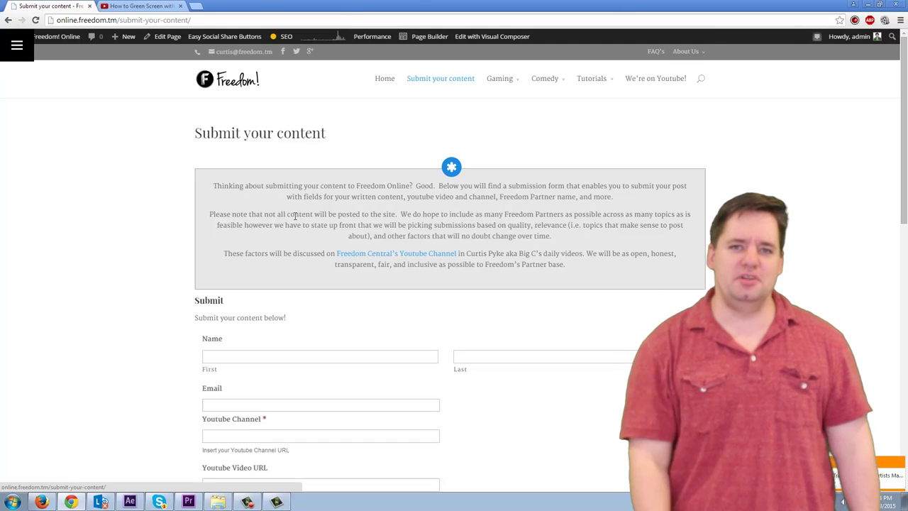
scroll(253, 234, down, 2)
Step: Fill in the submitter's first name, last name and email using autofill suggestions
click(230, 262)
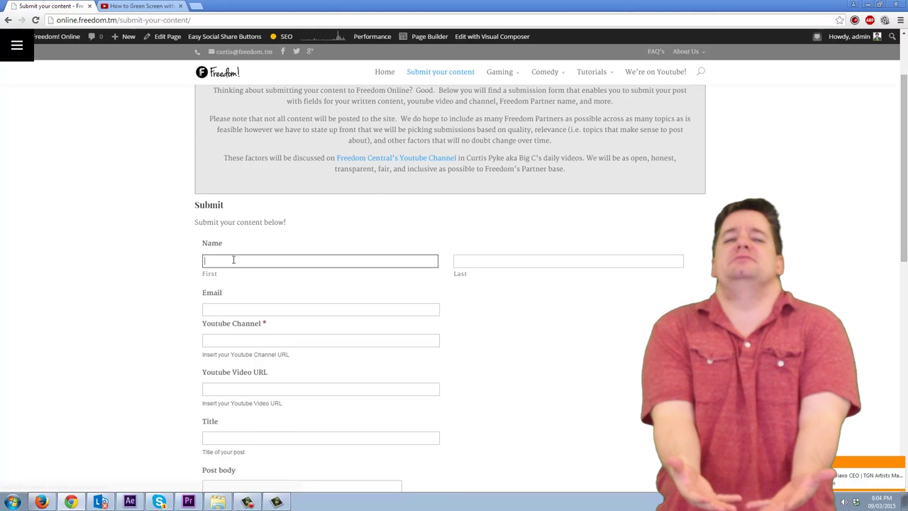
text(Curtis)
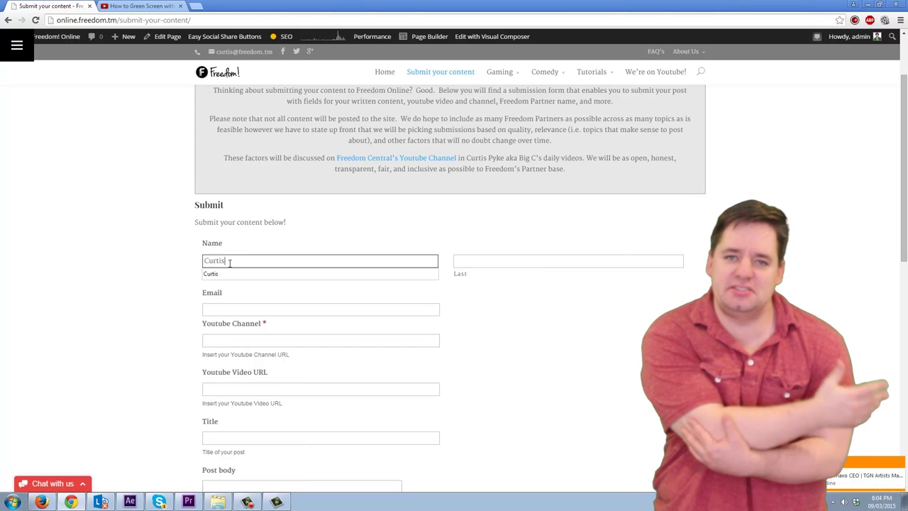
key(Tab)
text(ke)
key(Tab)
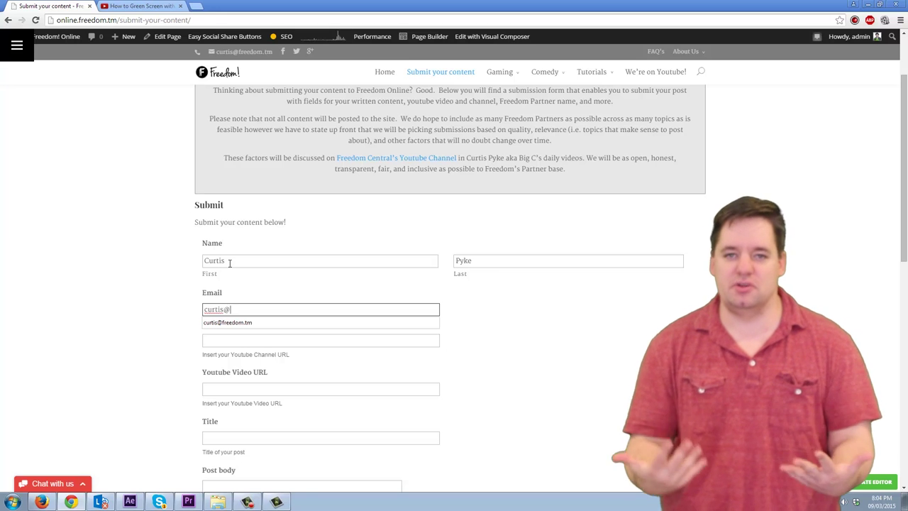
text(tm)
key(Tab)
text(www.youtube.com/curtispyke)
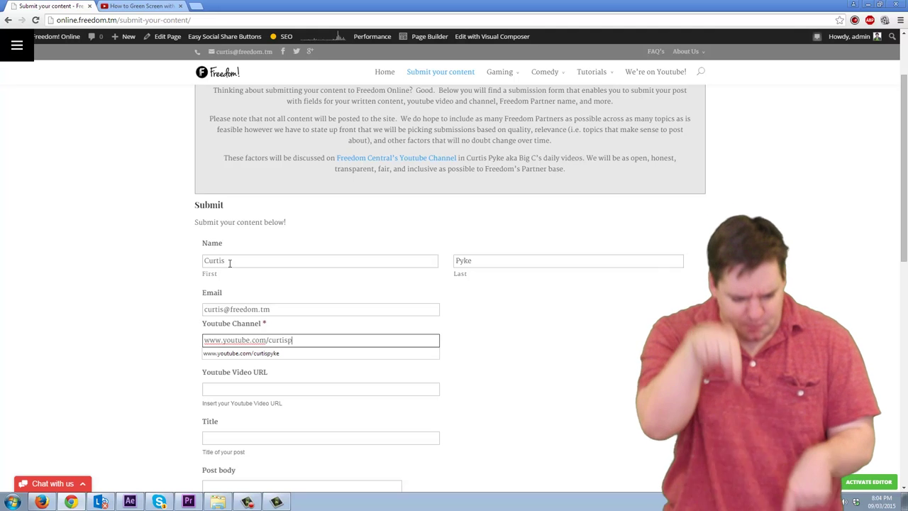
key(Tab)
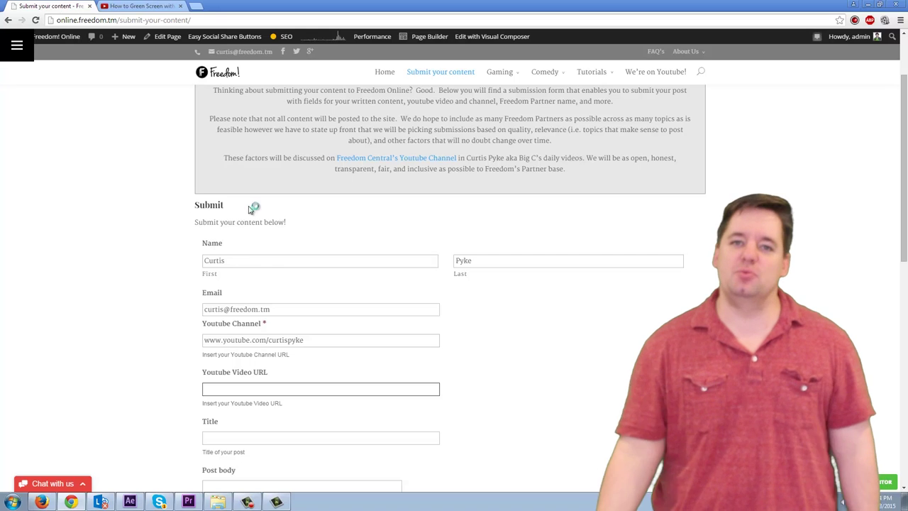
Step: Paste the video's youtu.be share link into the Youtube Video URL field
click(135, 6)
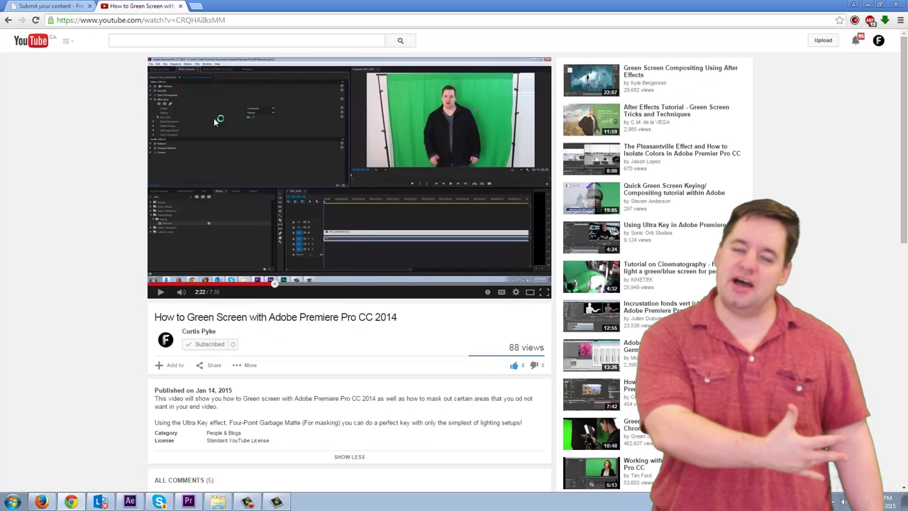
scroll(233, 350, down, 1)
click(214, 317)
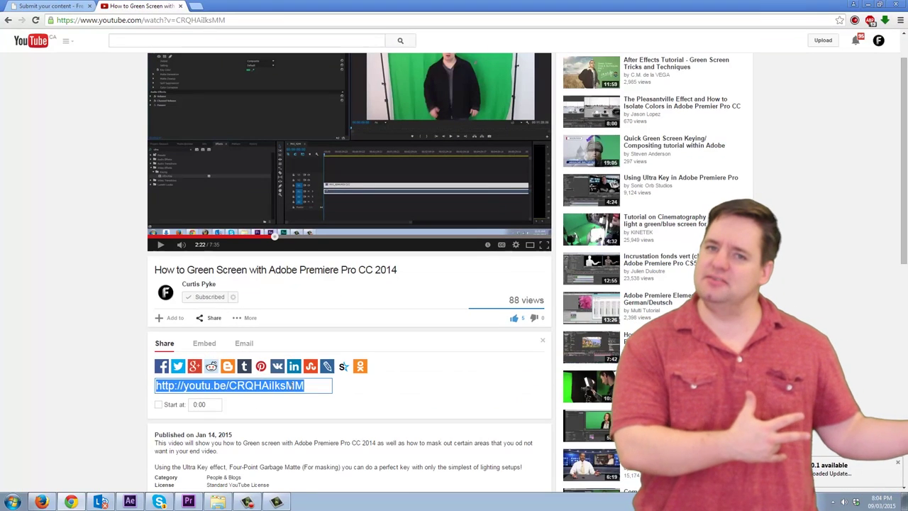
click(59, 7)
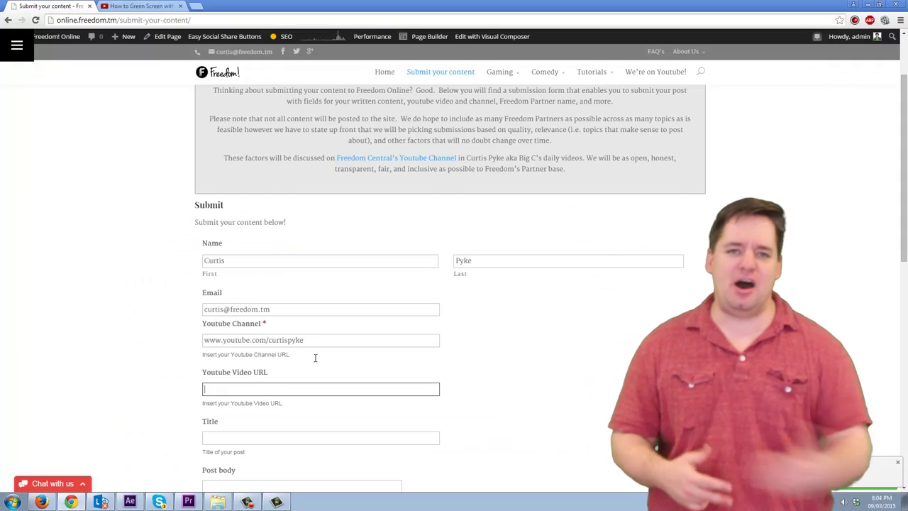
click(288, 389)
text(http://youtu.be/CRQHAilksMM)
scroll(233, 369, down, 2)
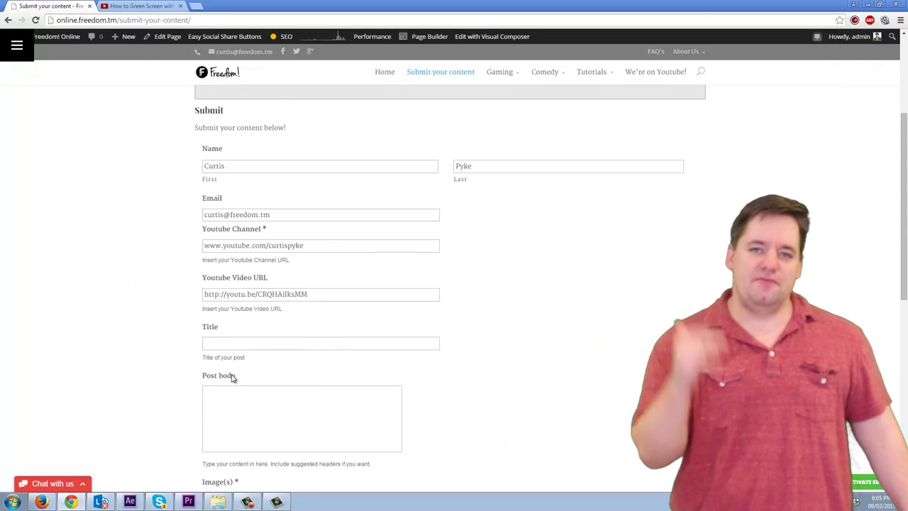
click(272, 340)
Step: Copy the YouTube video's title into the Title field
click(160, 6)
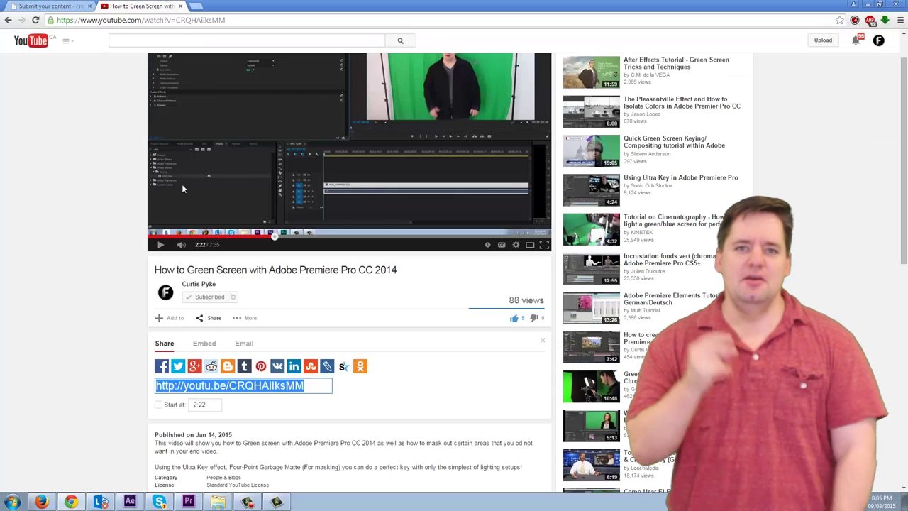
drag(155, 271, 427, 276)
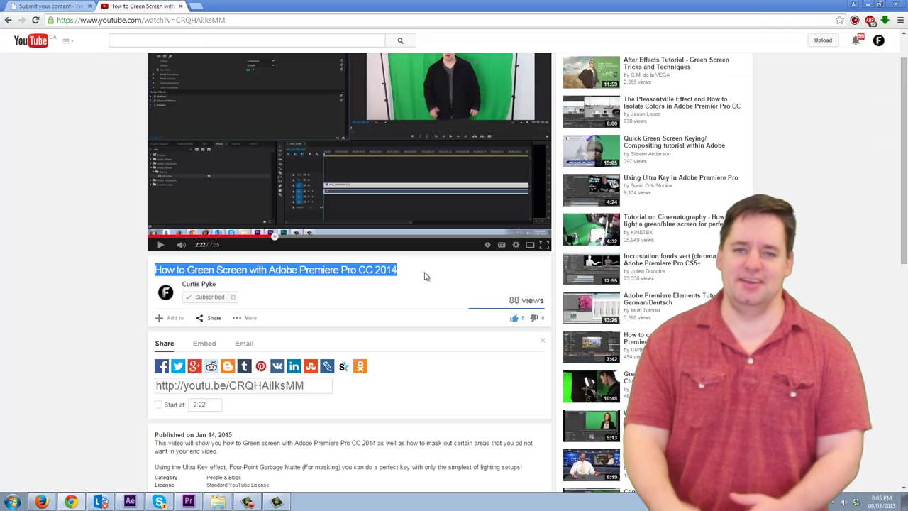
key(ctrl+Tab)
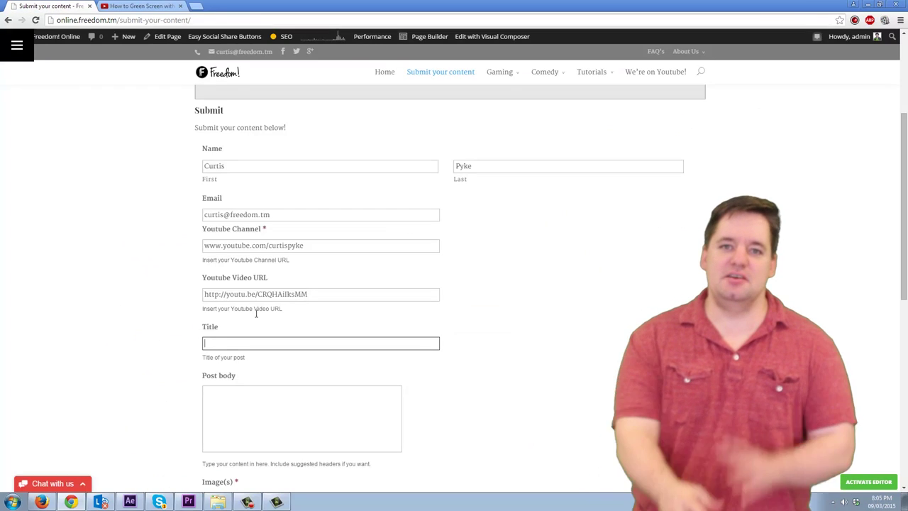
click(233, 339)
click(263, 357)
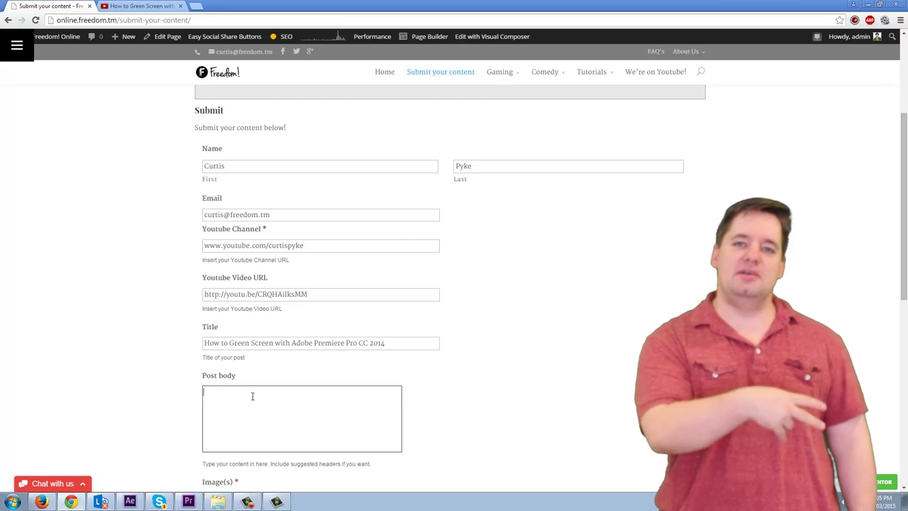
Step: Paste the video's full description into Post body and select the typo 'od'
click(153, 9)
scroll(243, 256, down, 1)
scroll(290, 412, down, 1)
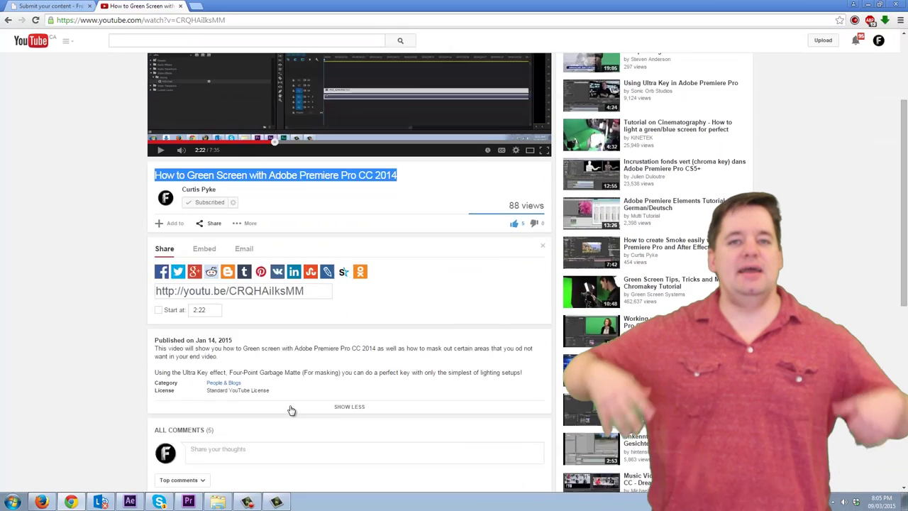
scroll(334, 366, down, 1)
click(356, 337)
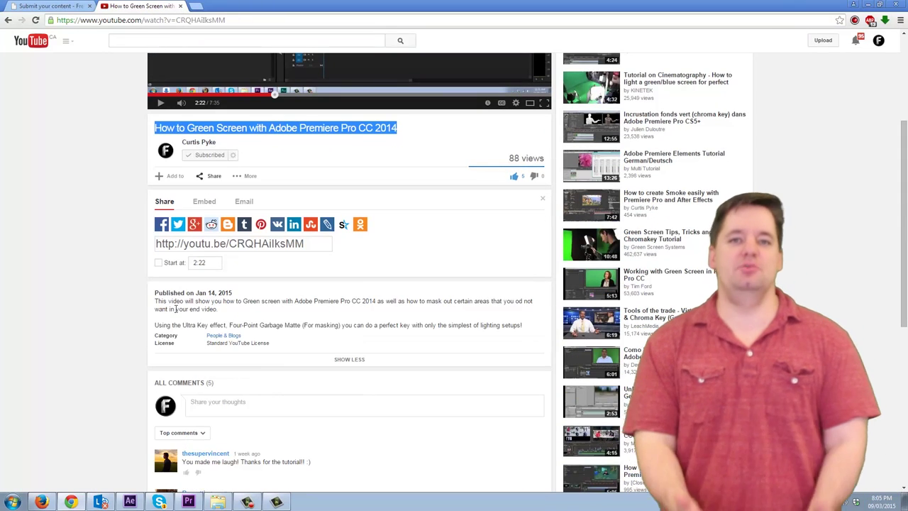
drag(157, 301, 405, 325)
key(ctrl+c)
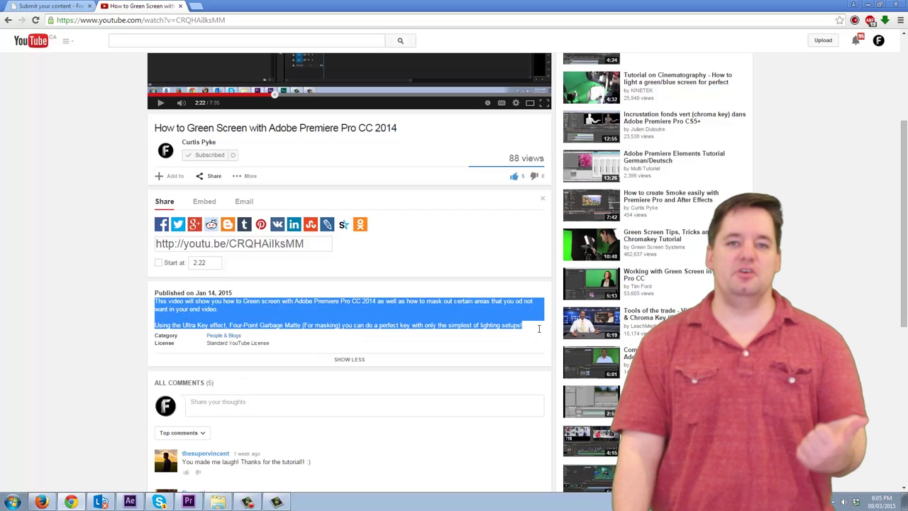
click(47, 6)
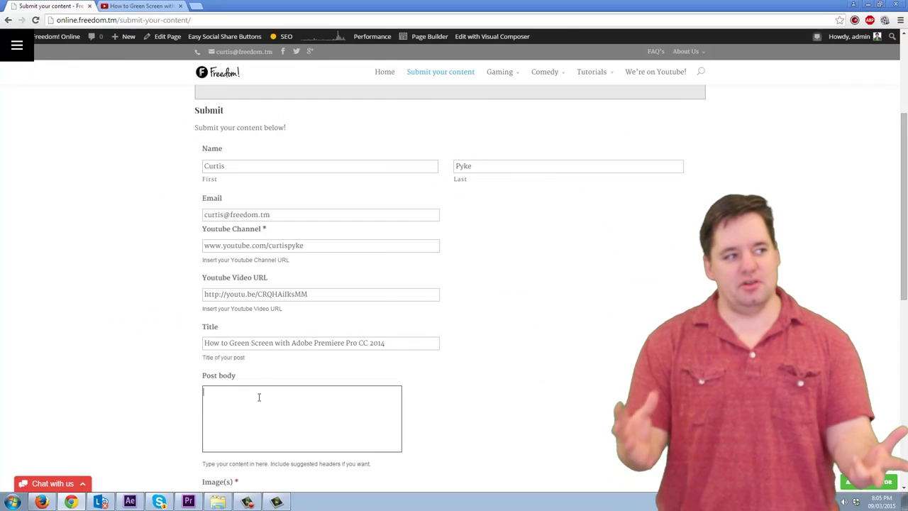
click(349, 442)
key(ctrl+v)
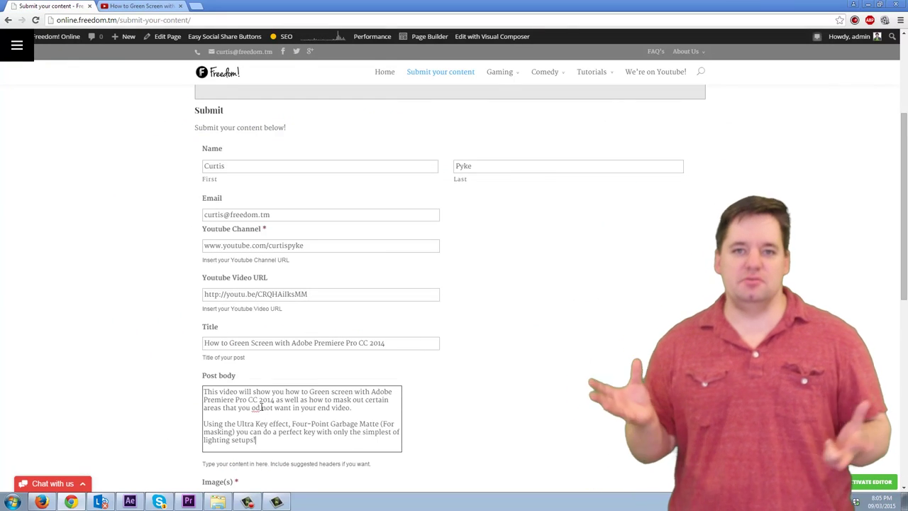
double_click(255, 408)
text(d)
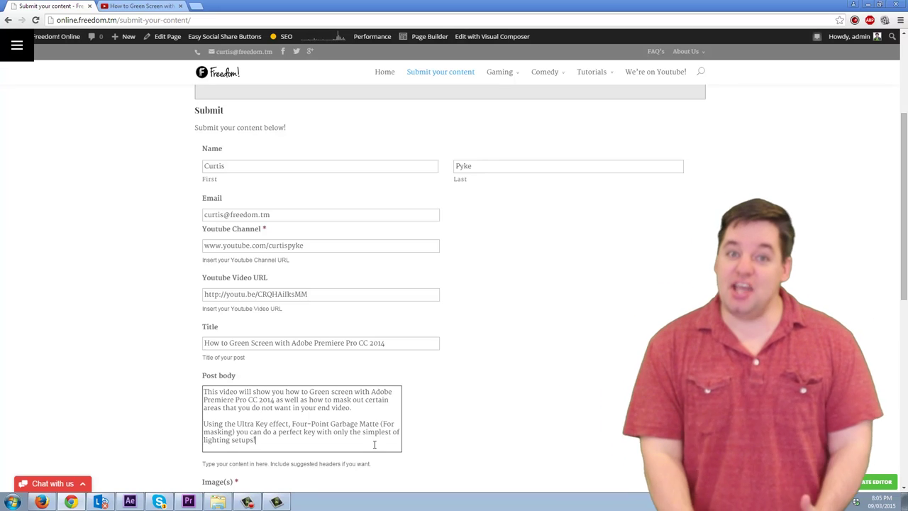
scroll(240, 246, down, 2)
Step: Attach age-of-empires.jpg as the post image
click(229, 357)
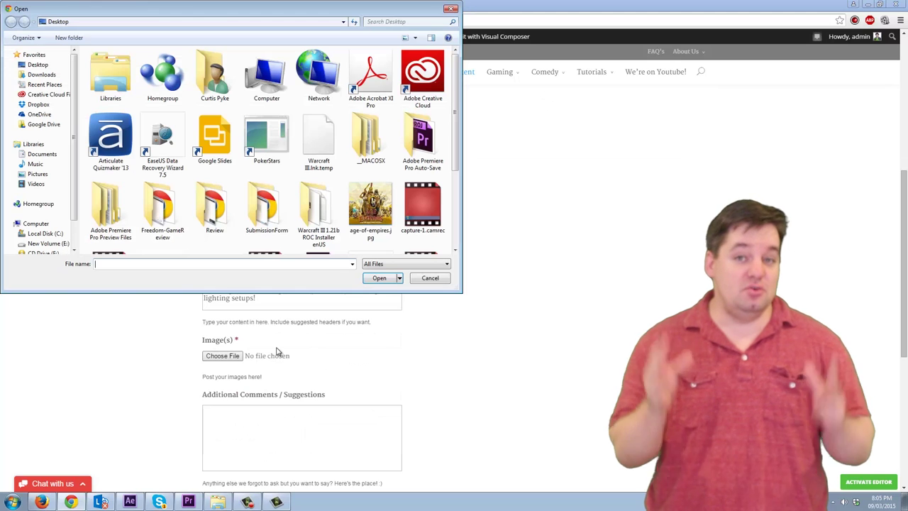
click(370, 207)
click(379, 277)
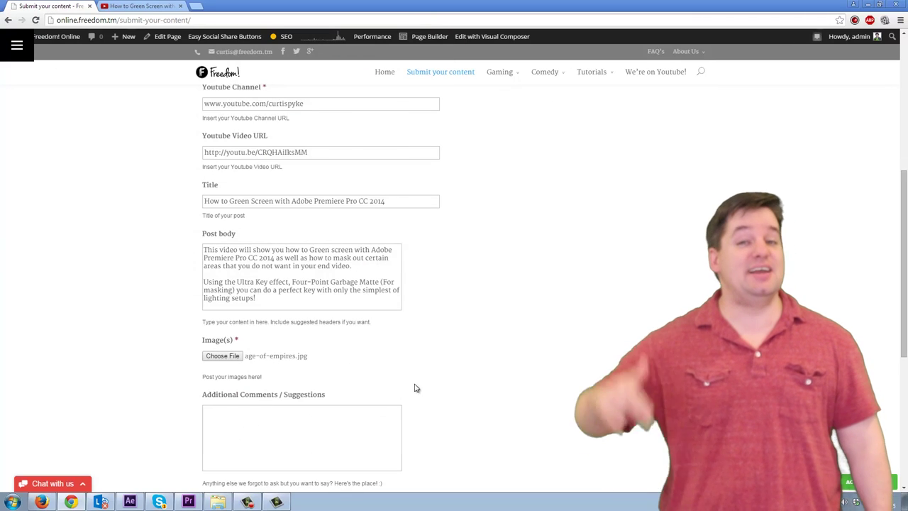
Step: Start a note in Additional Comments / Suggestions about the 150+ word minimum
scroll(386, 382, down, 1)
click(351, 362)
text(N)
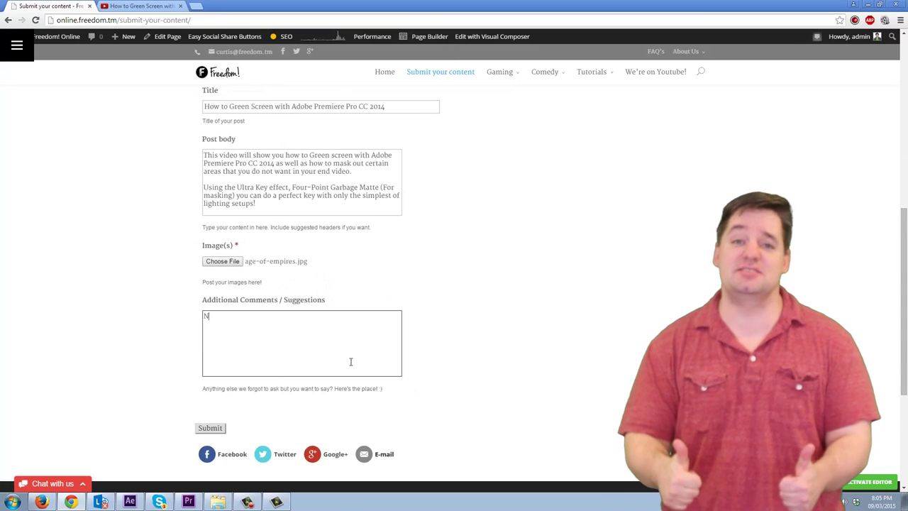
text(ote:  We)
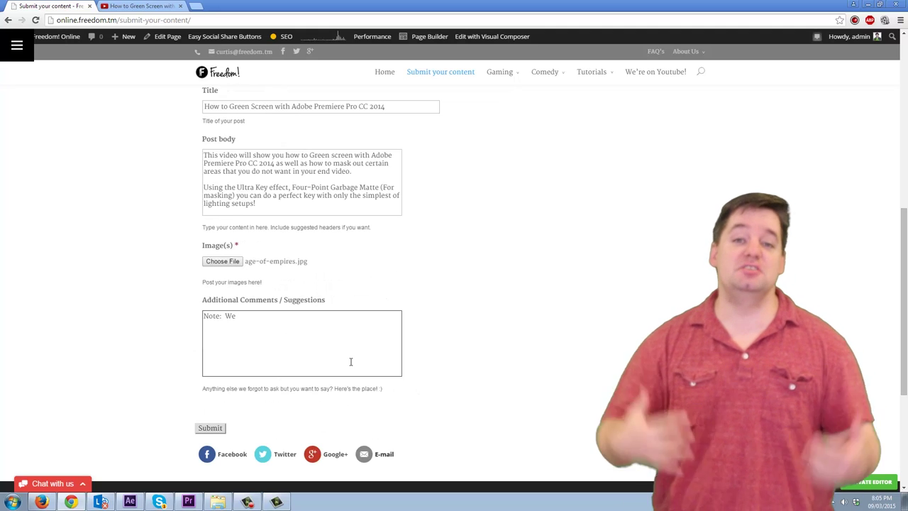
text( will be asking for)
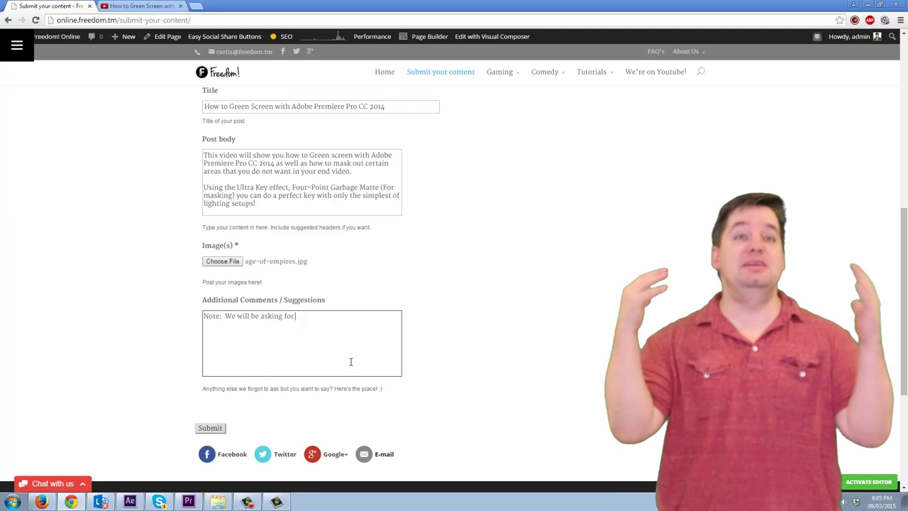
text( a minimu)
text( 1)
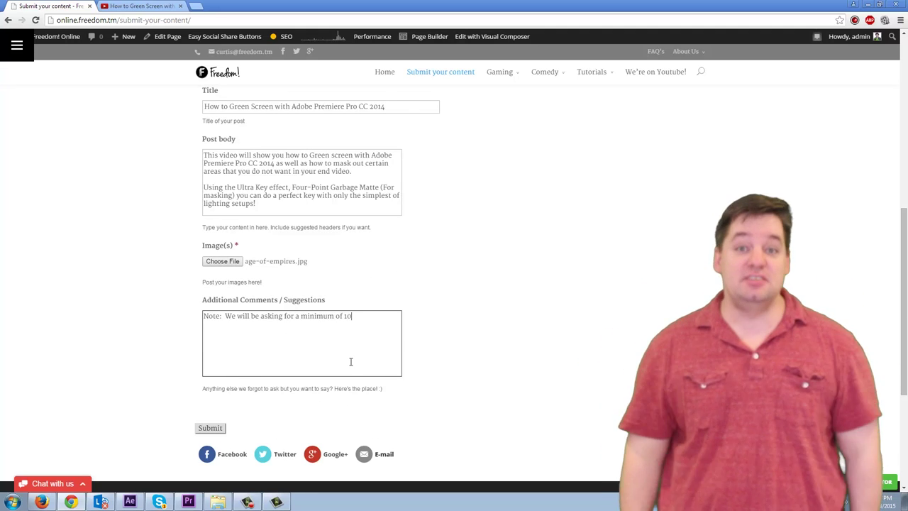
text(50+ words)
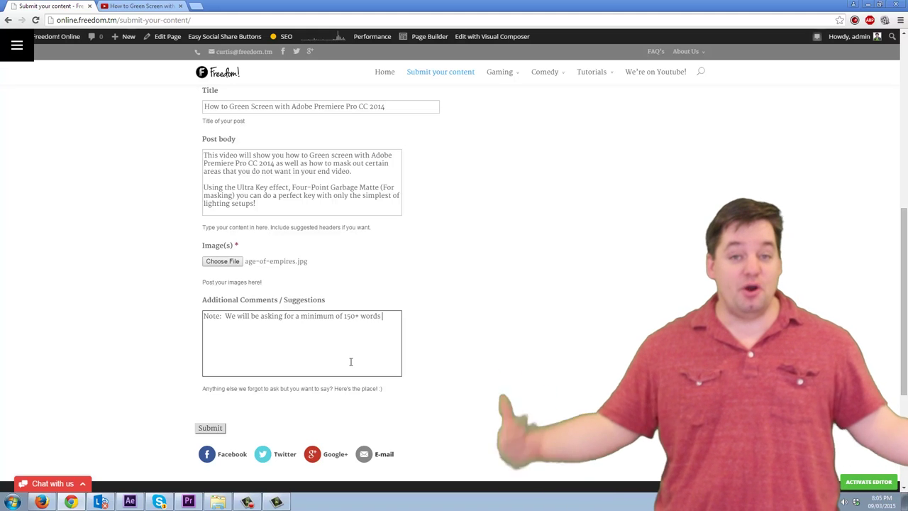
text( on posts with)
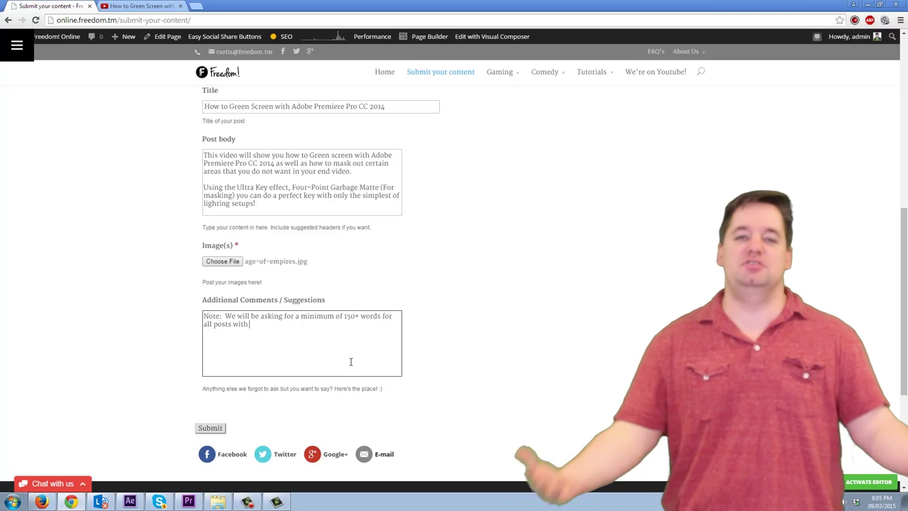
text( very few e)
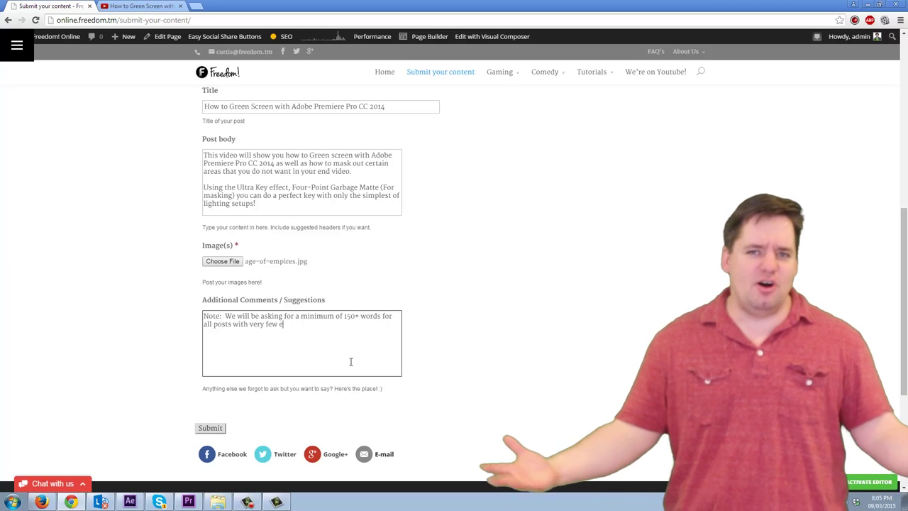
text(xceptions.  The reason)
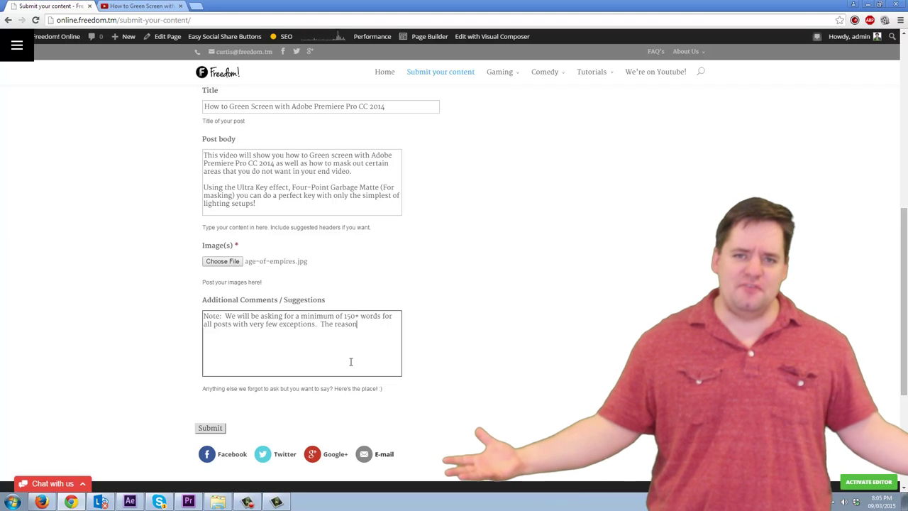
text( for this is be)
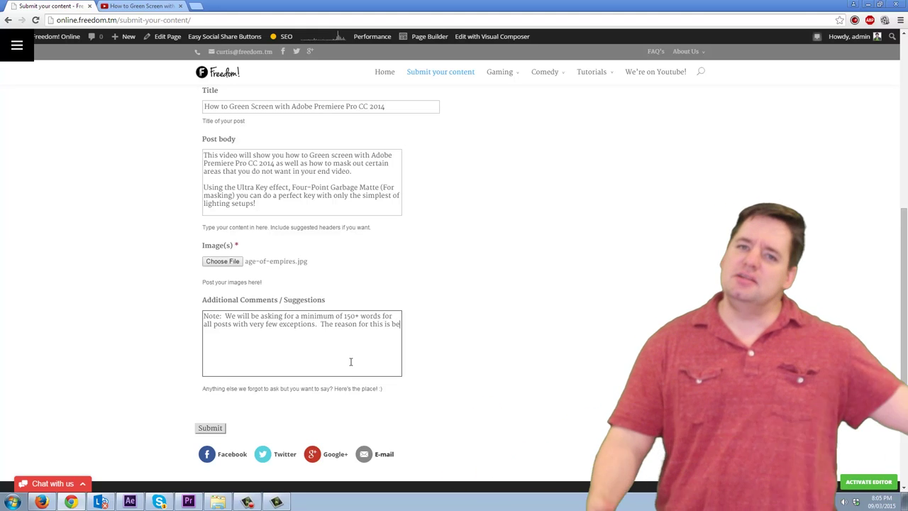
text(cause we ant )
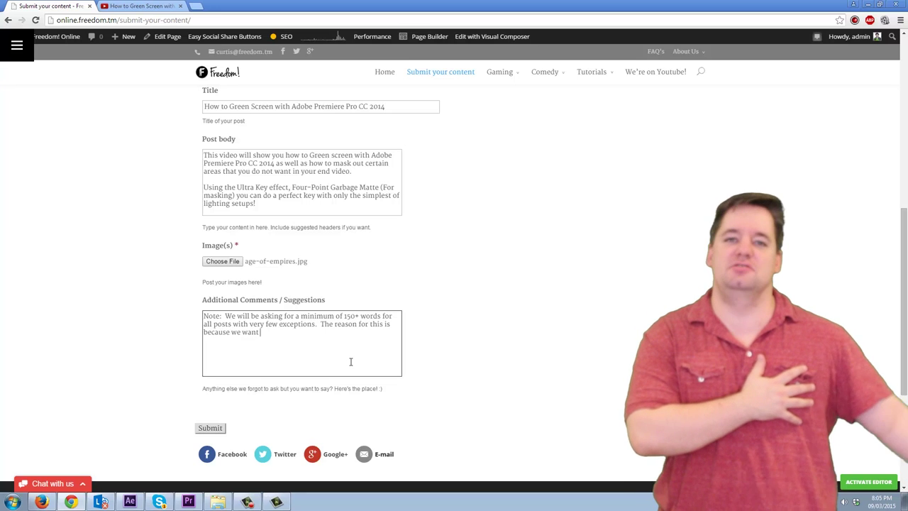
text(produce wel)
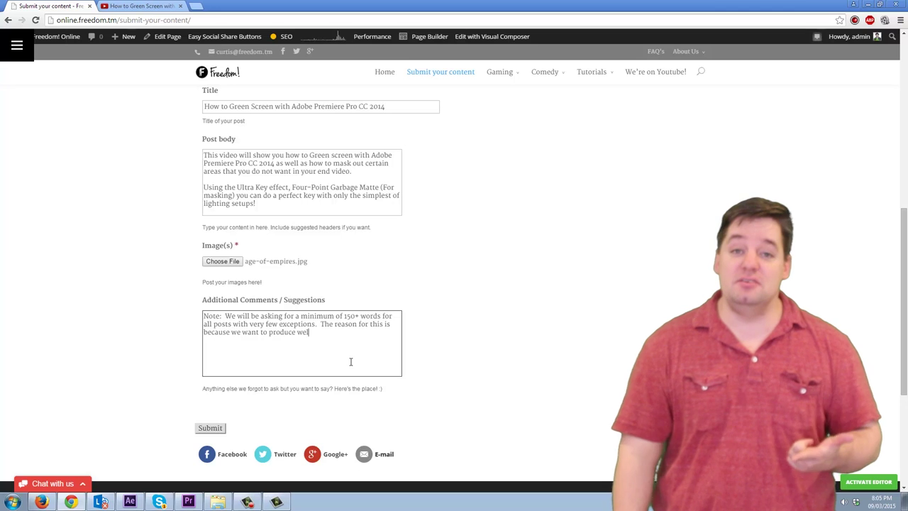
text(l thought out content tha)
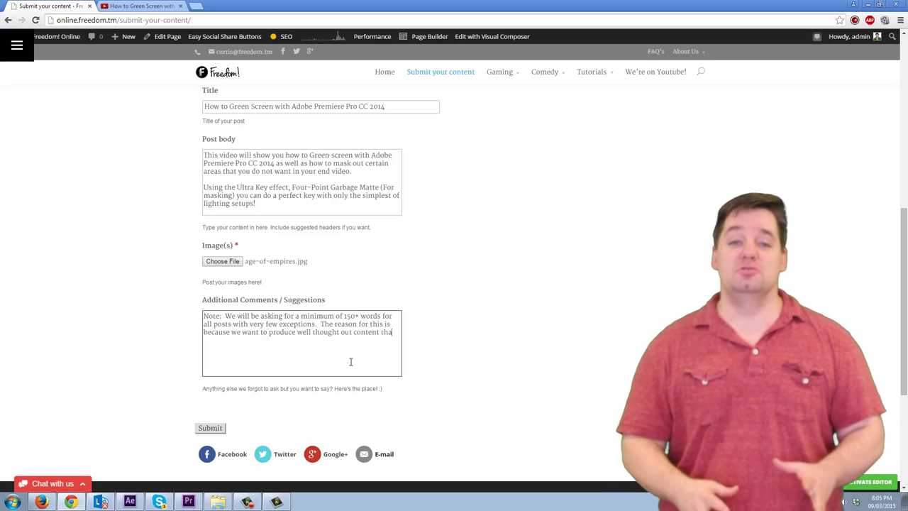
text(t provides cosndier)
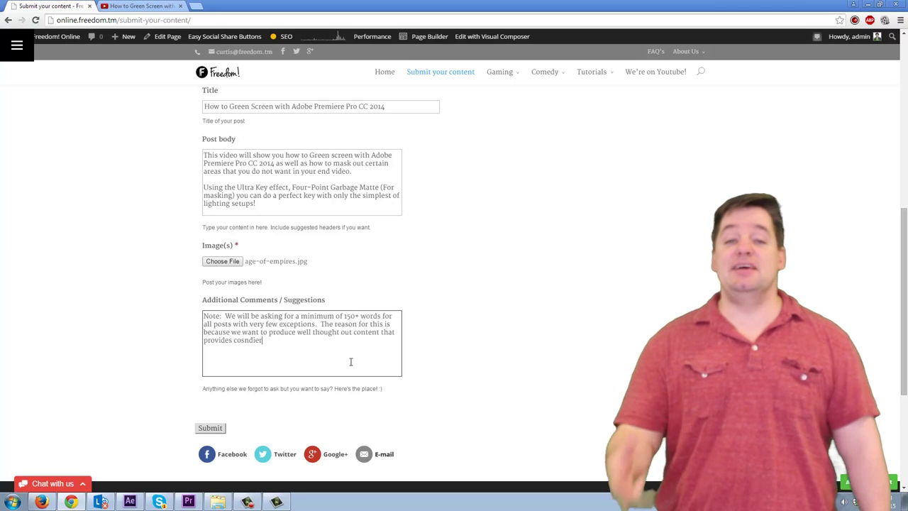
key(BackSpace)
text(both written and video va)
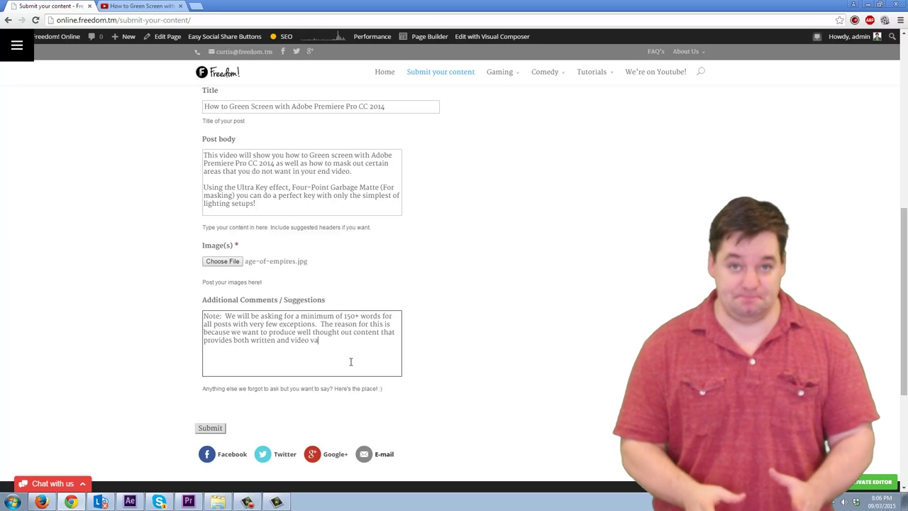
Step: Finish the comments note, ending with 'videos / Youtube Channel!', and submit the form
text(lue.  We also want y)
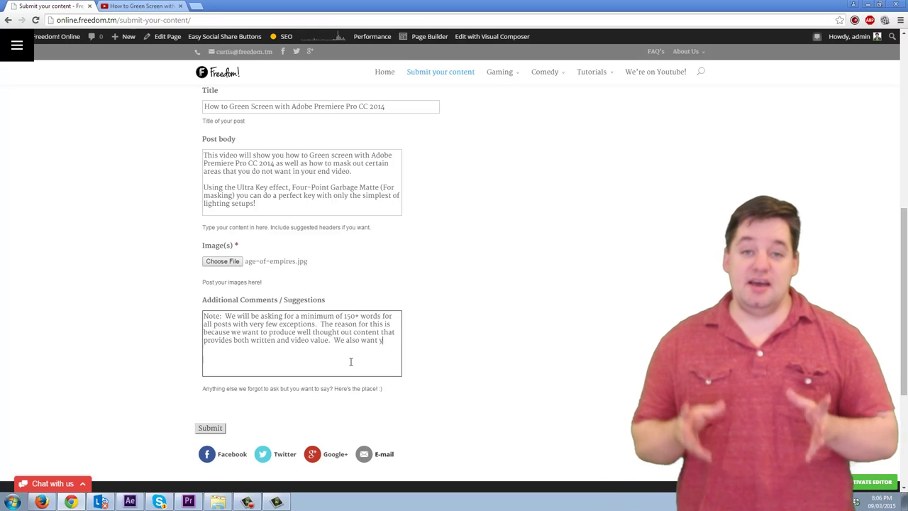
text(our)
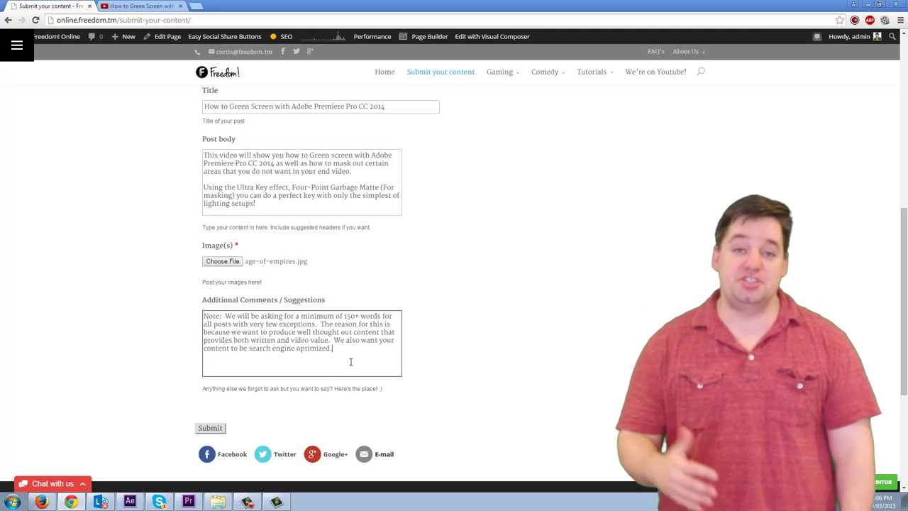
key(BackSpace)
text(so you get maximum)
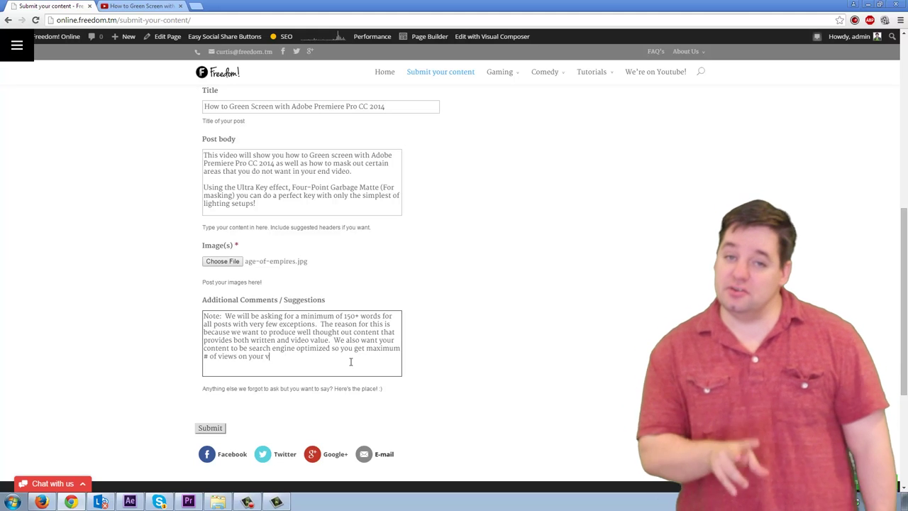
text( videos.)
key(BackSpace)
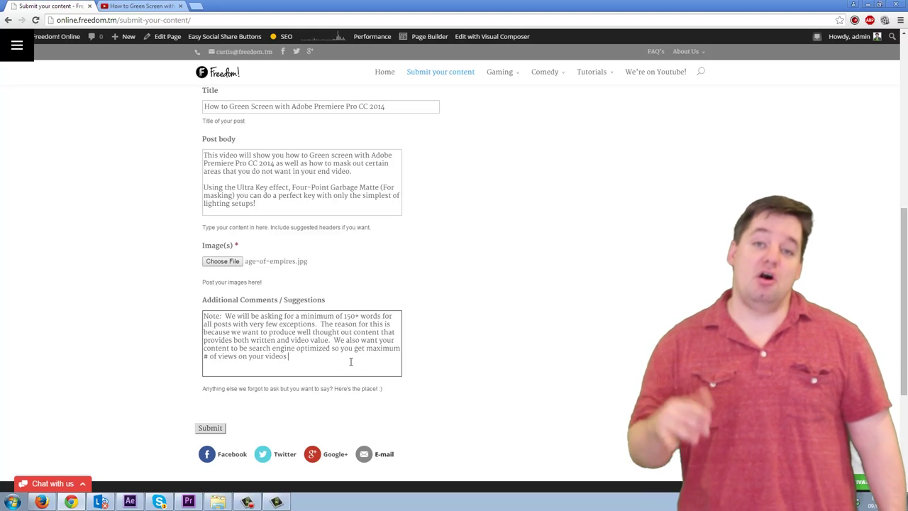
text(/ Youtube Channel!)
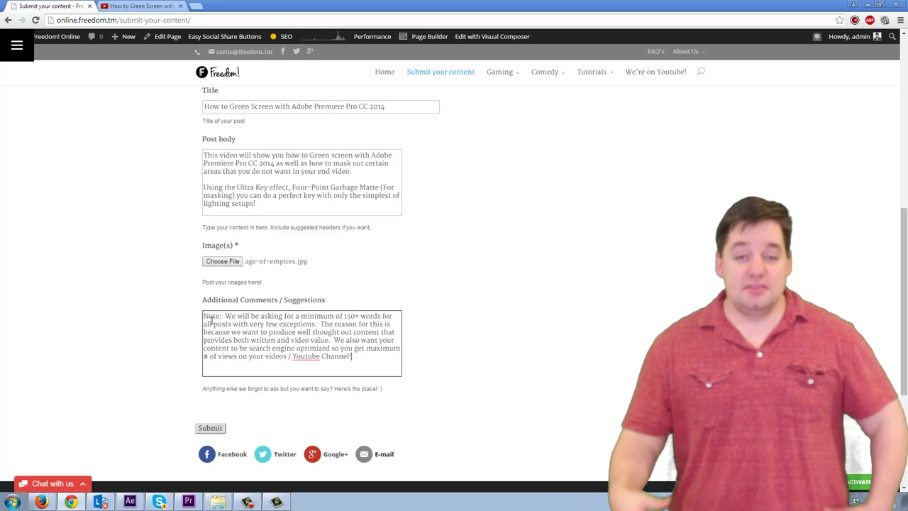
click(212, 429)
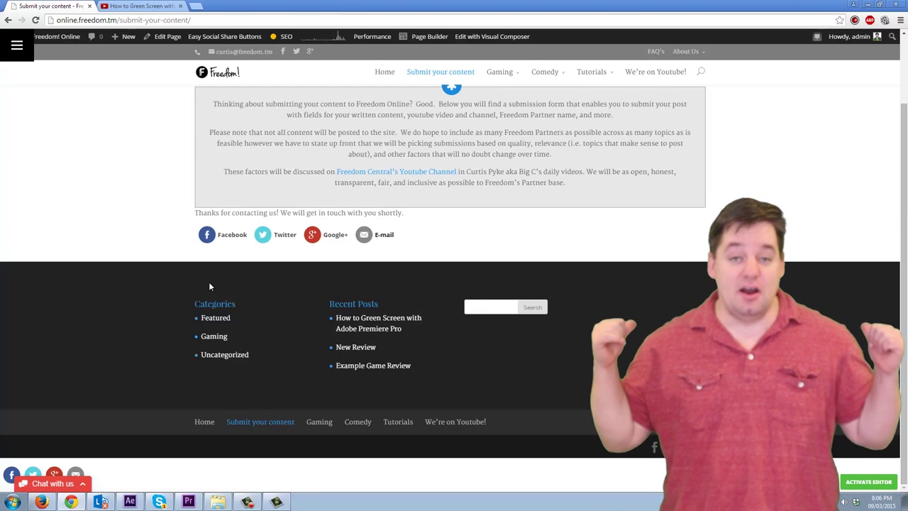
Step: Scroll up to read the 'Thanks for contacting us!' line, then go to the PC gaming category
scroll(209, 284, up, 2)
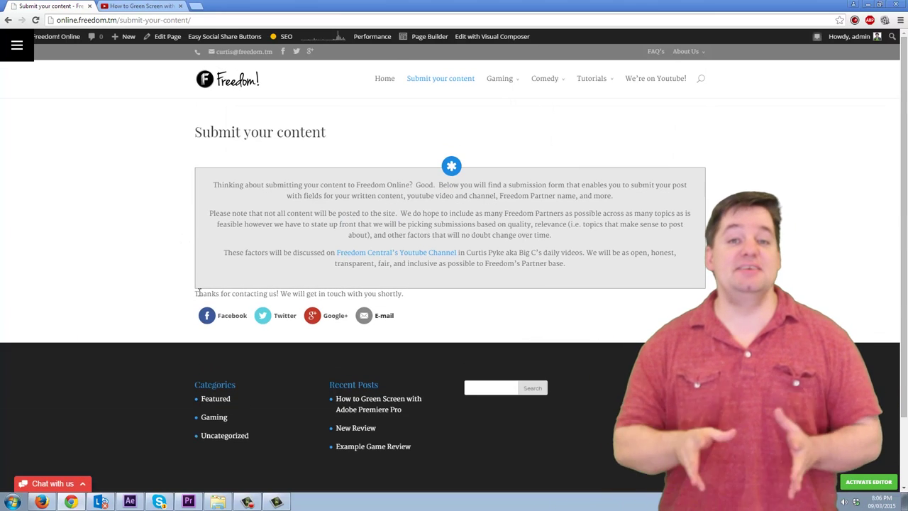
drag(306, 293, 426, 292)
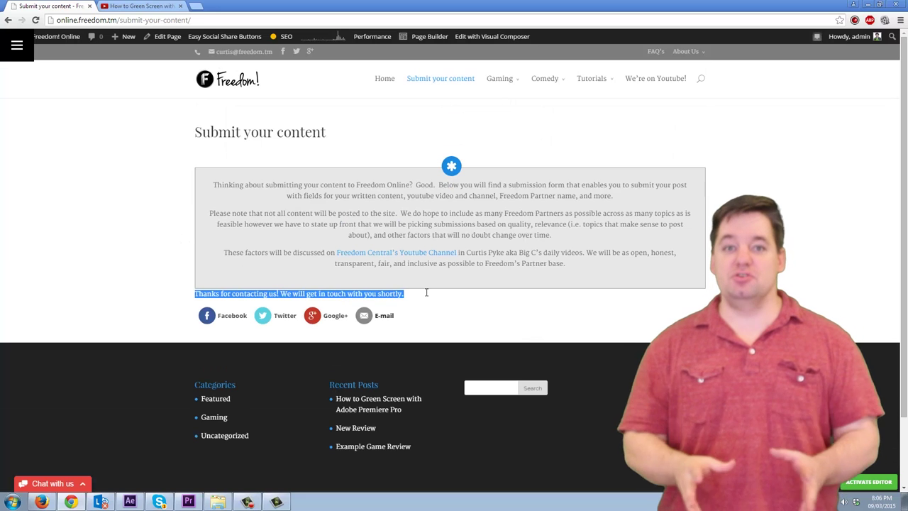
click(427, 305)
mouse_move(500, 78)
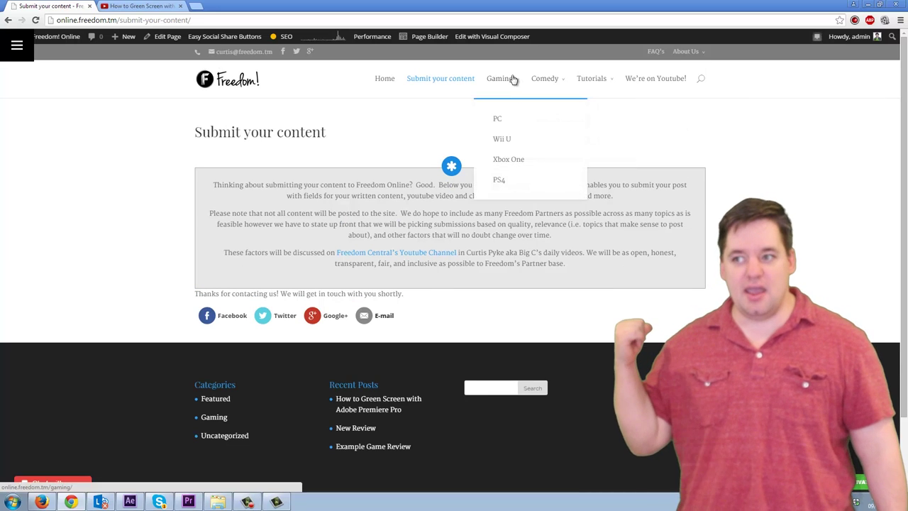
click(497, 120)
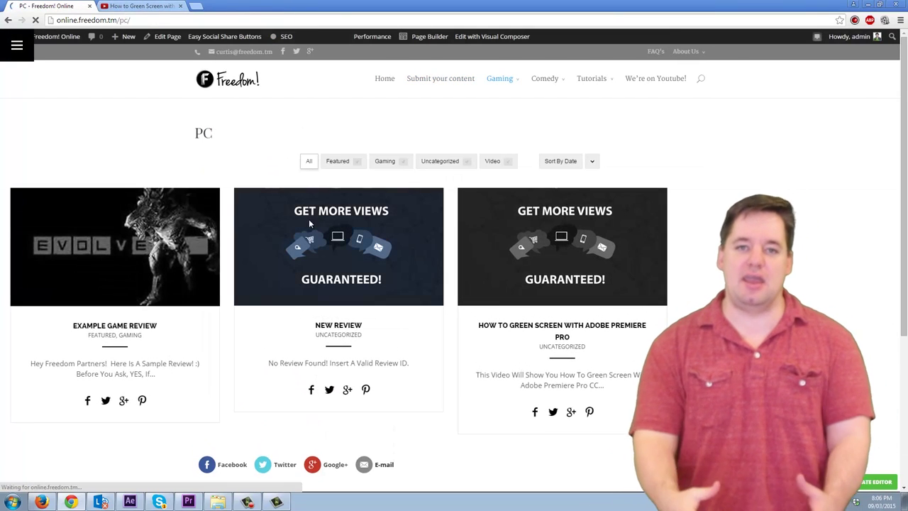
Step: Preview the Example Game Review image in the lightbox, close it, and play the review video
scroll(168, 325, down, 1)
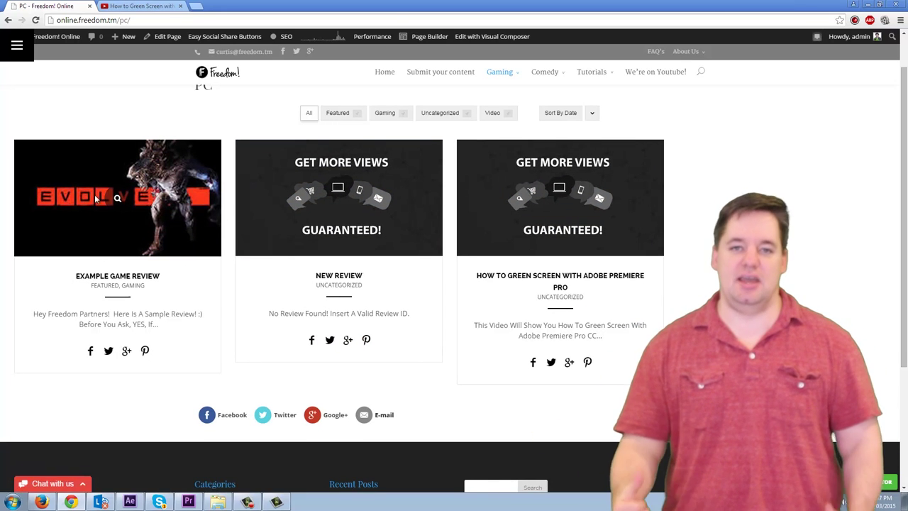
click(118, 198)
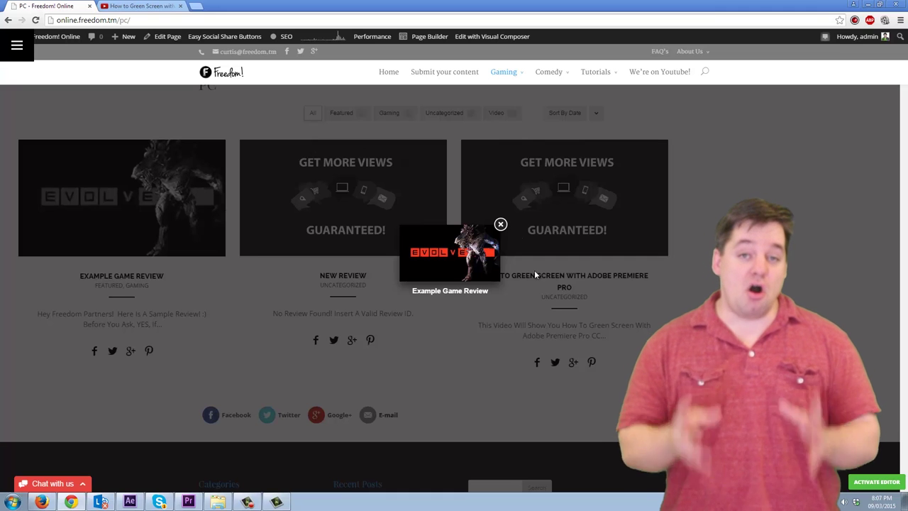
click(501, 225)
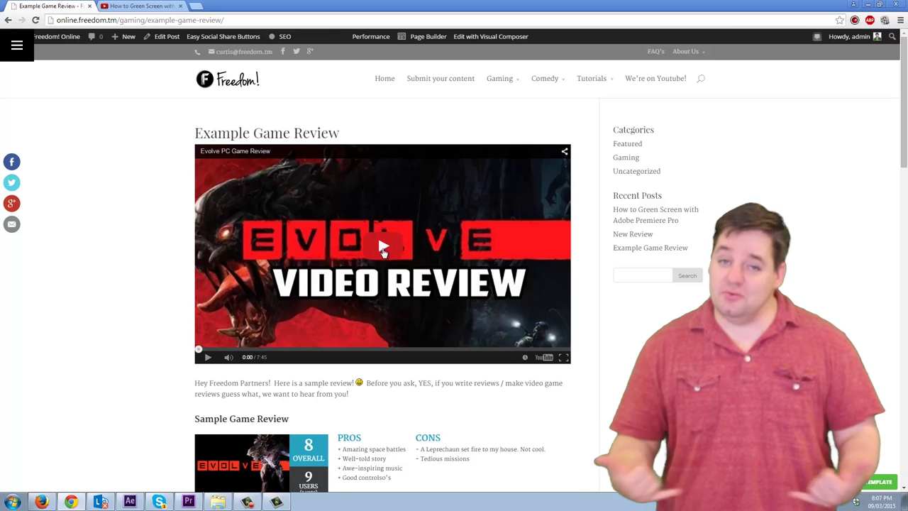
click(384, 247)
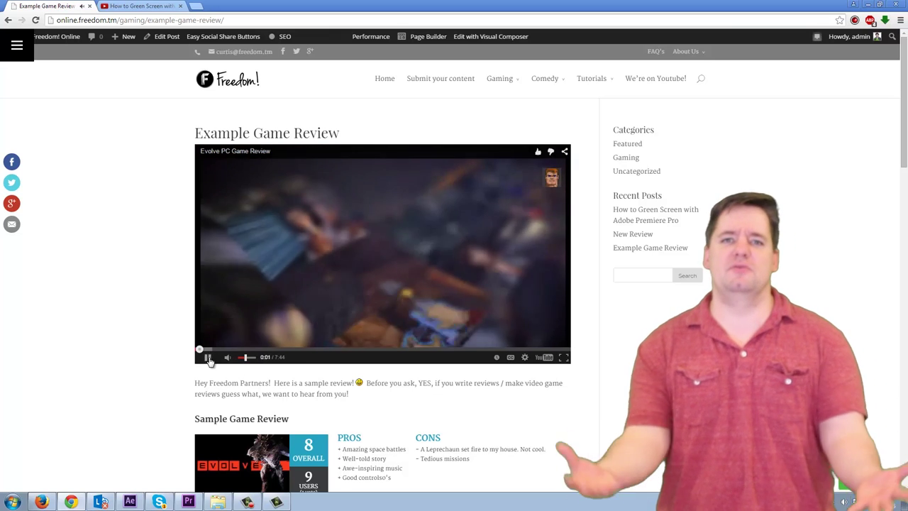
Step: Pause the Evolve video and read the PROS, CONS and SUMMARY section
click(207, 358)
scroll(167, 284, down, 1)
scroll(275, 199, up, 1)
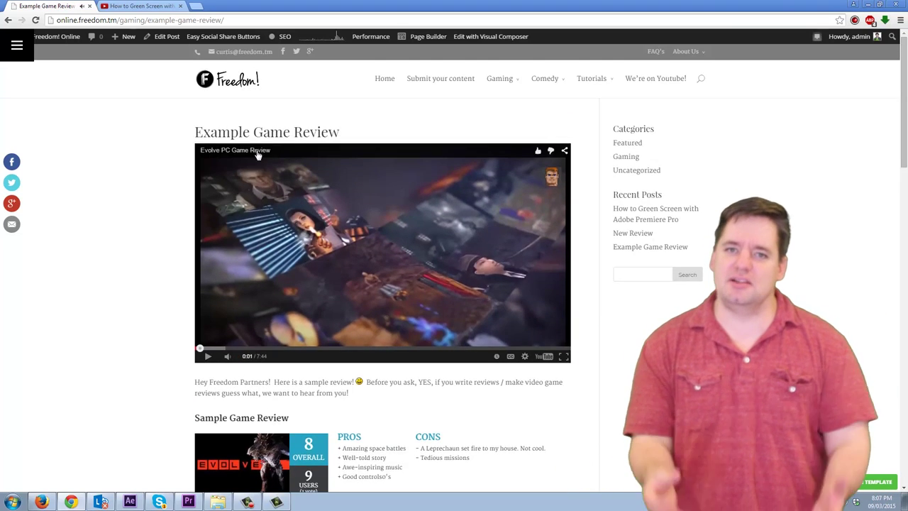
scroll(323, 237, down, 1)
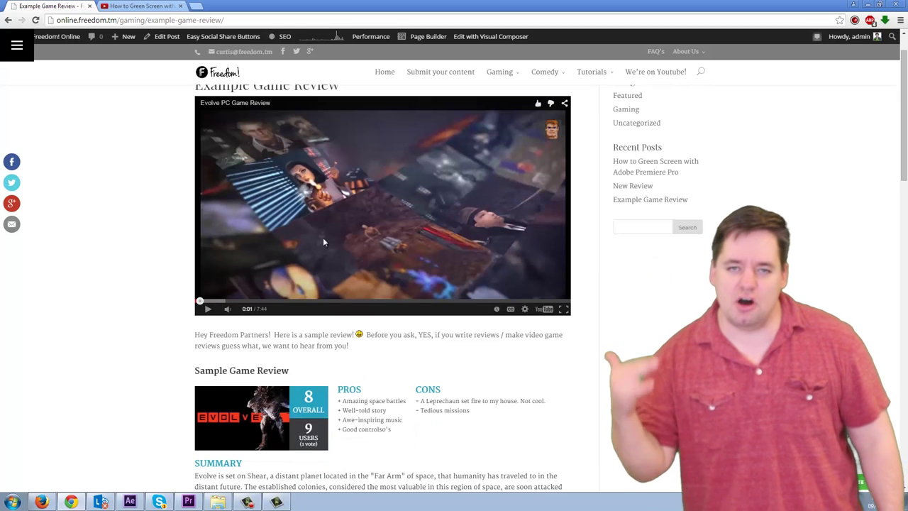
scroll(246, 291, down, 3)
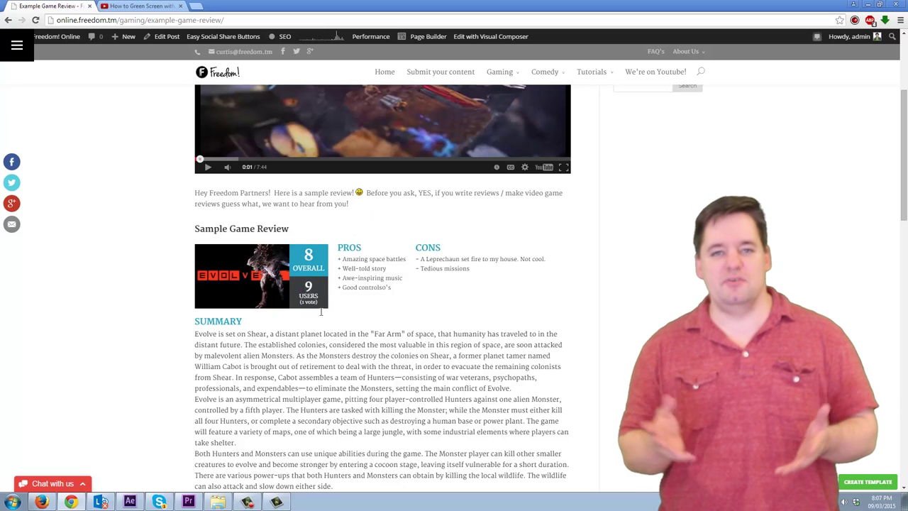
mouse_move(298, 283)
mouse_down()
mouse_move(411, 310)
mouse_move(462, 295)
mouse_up()
click(412, 310)
click(417, 303)
Step: Scroll down to the Leave Your Rating form and start the review title
scroll(417, 302, down, 3)
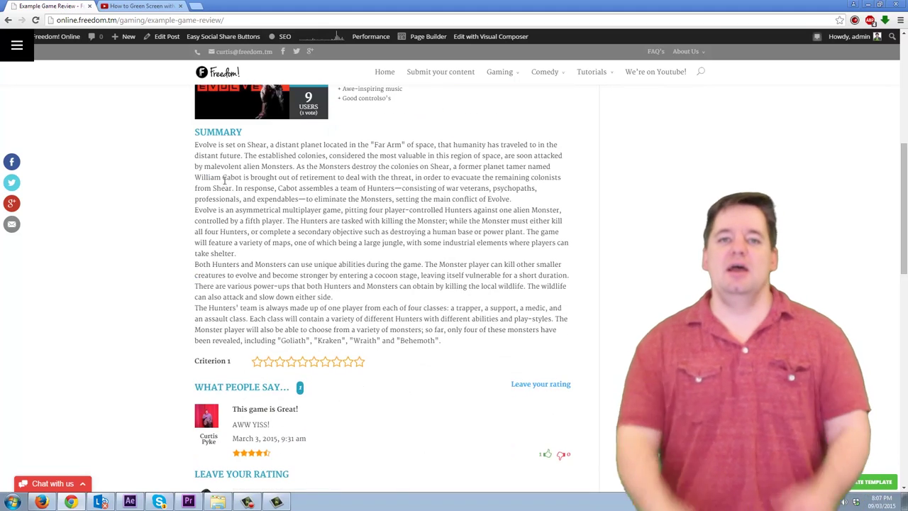
mouse_move(194, 145)
mouse_down()
mouse_move(362, 338)
mouse_move(459, 342)
mouse_up()
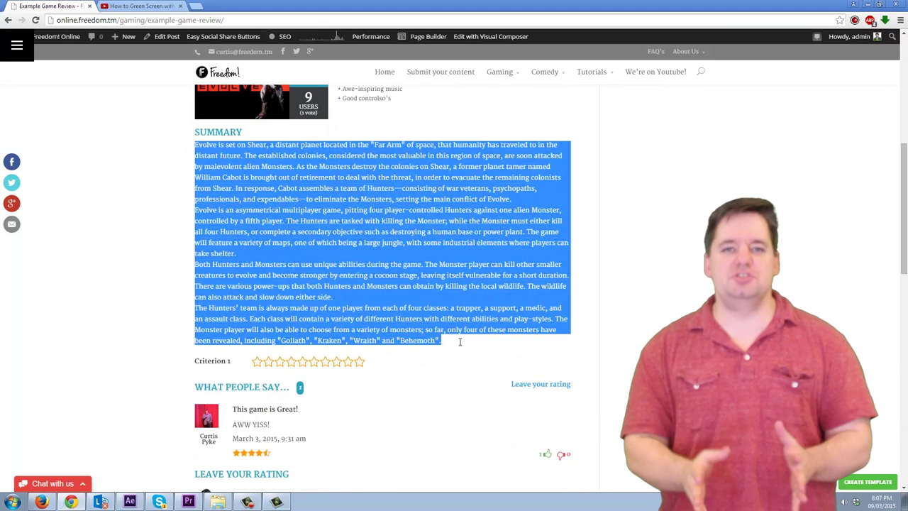
scroll(460, 342, down, 3)
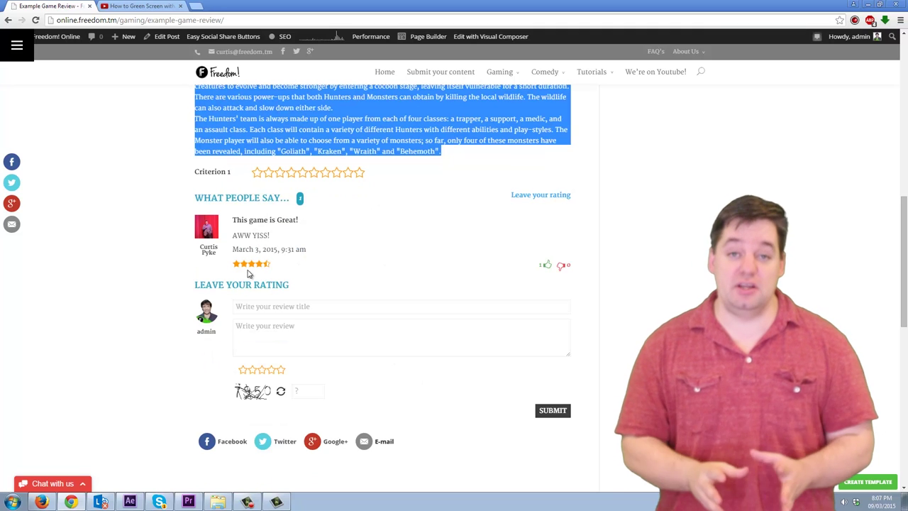
click(250, 308)
text(I think Big C nee)
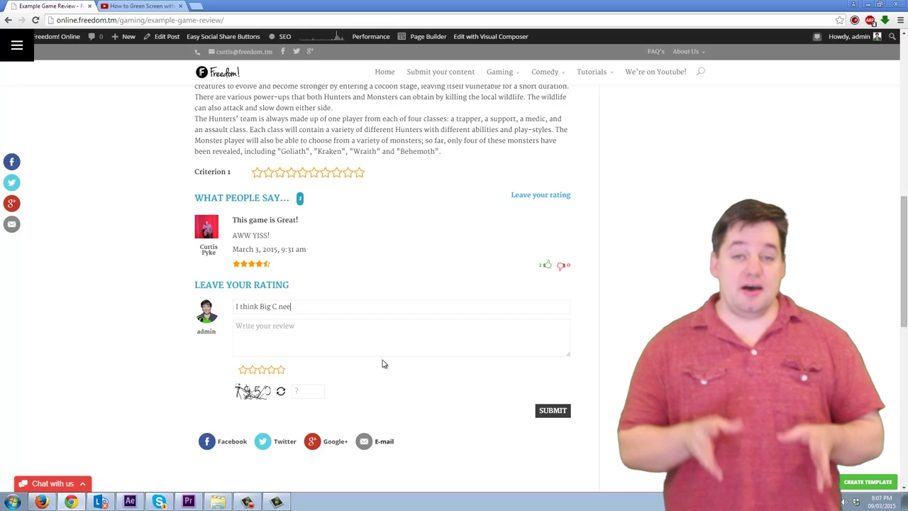
Step: Finish the title 'I think Big C needs to get a haircut', review 'Great game, but his hair!', and fill the captcha
text(ds to get)
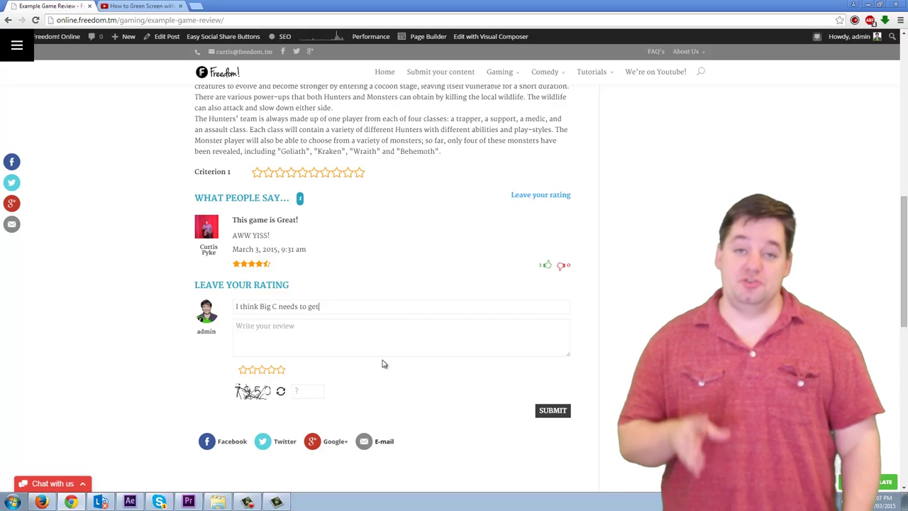
text( a haircut)
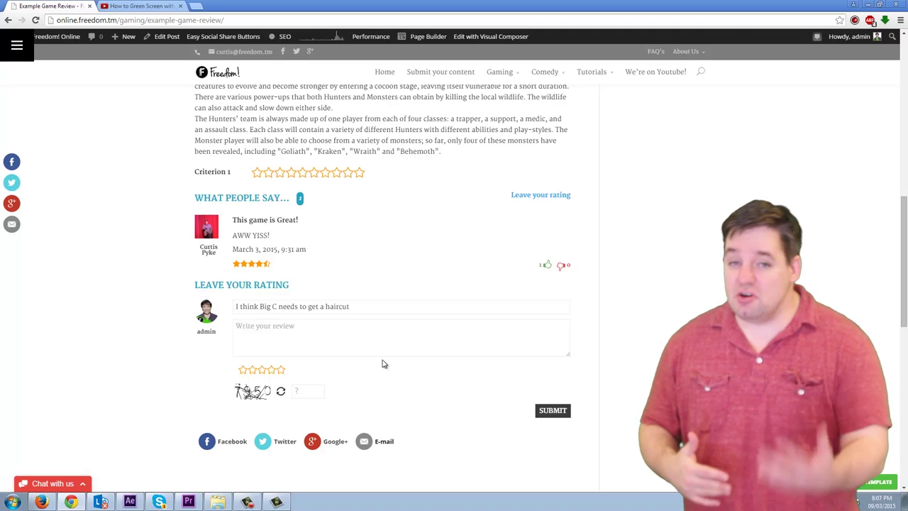
key(Tab)
text(Great game, b)
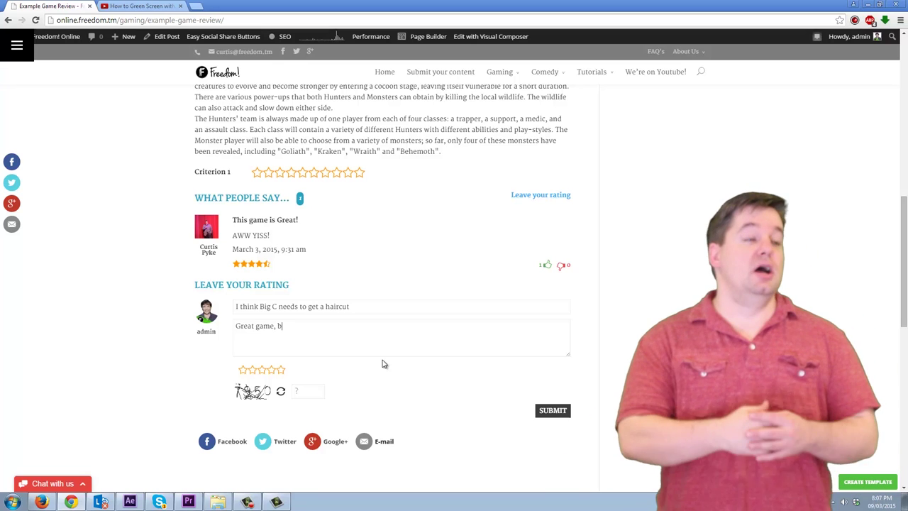
text(ut his hair!)
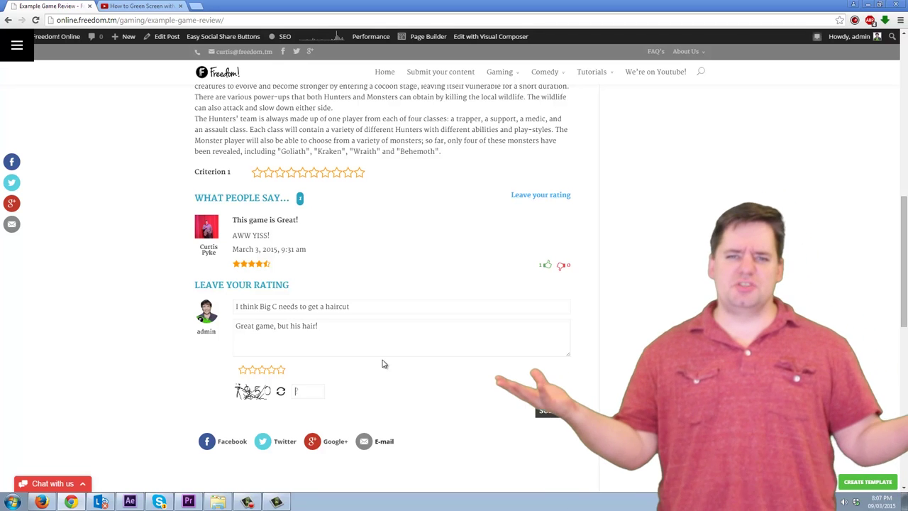
text(795)
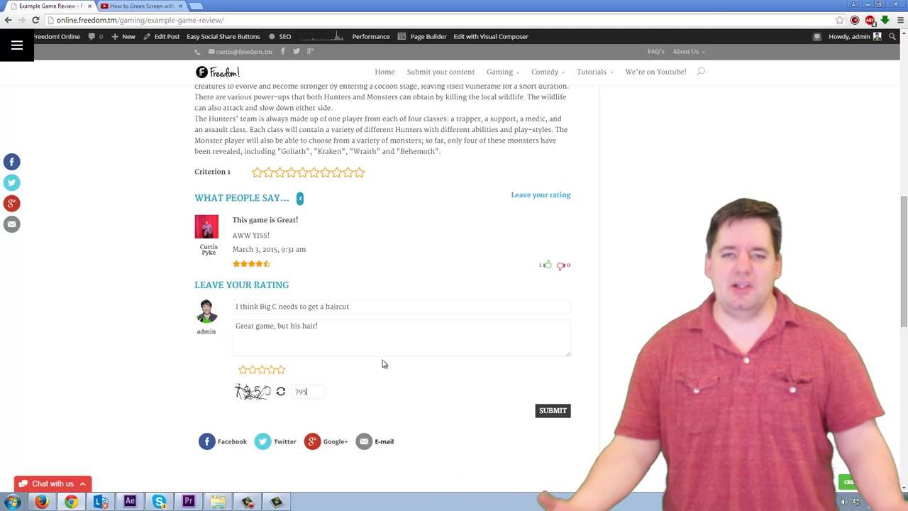
text(0)
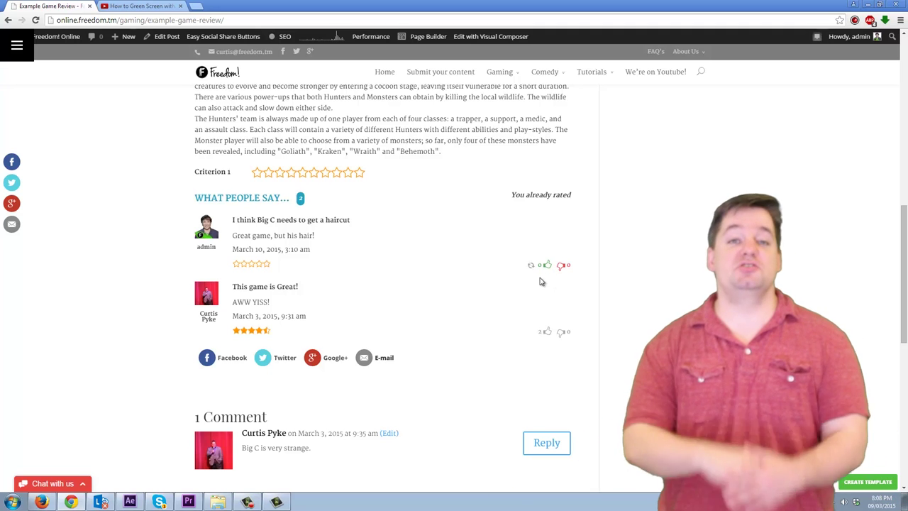
Step: Post the reply 'This is a comment!' under the existing comment
scroll(255, 353, down, 2)
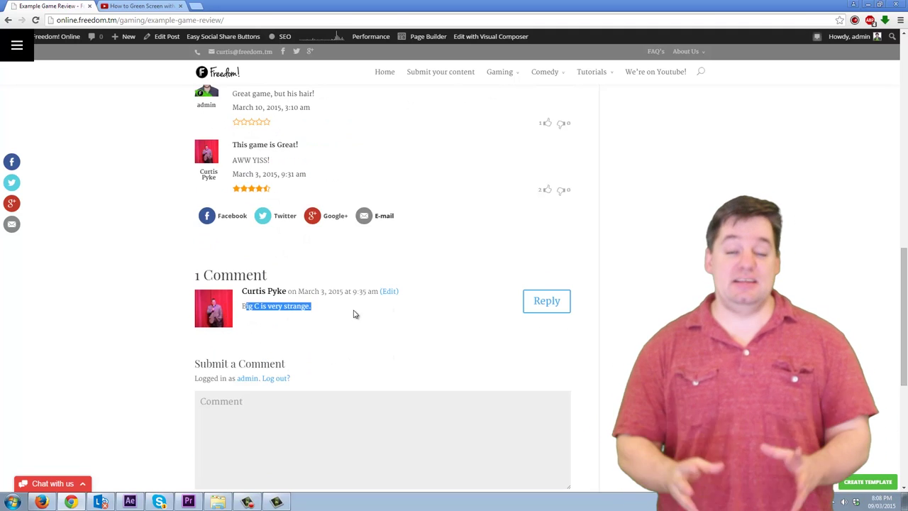
click(526, 312)
text(This is a comment!)
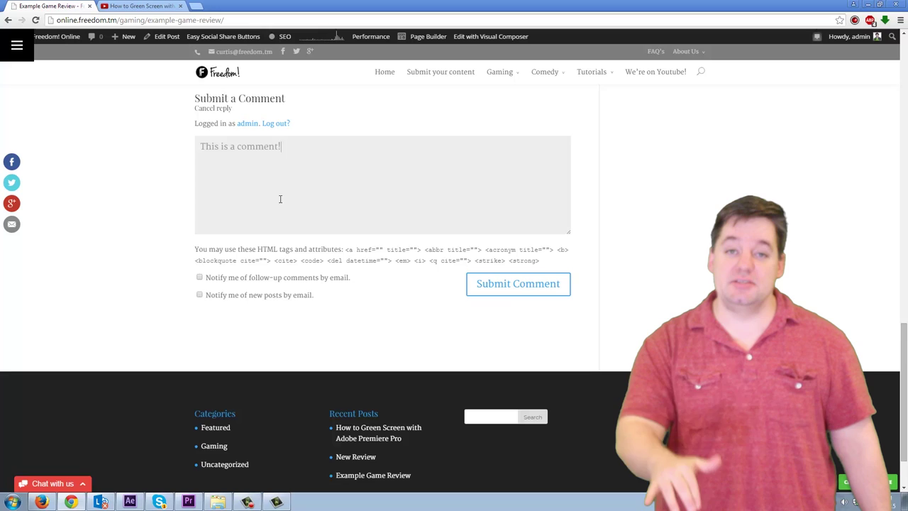
click(527, 284)
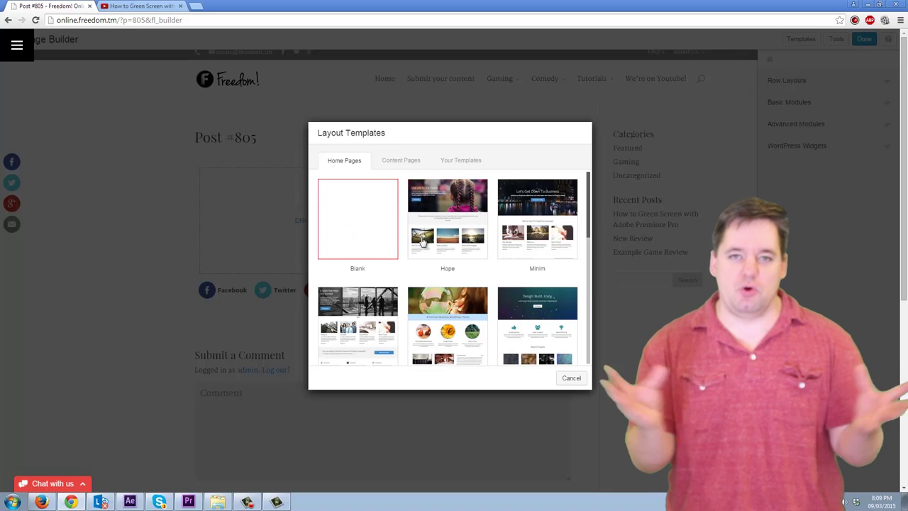
Step: Start the post from the Blank content page template
click(408, 162)
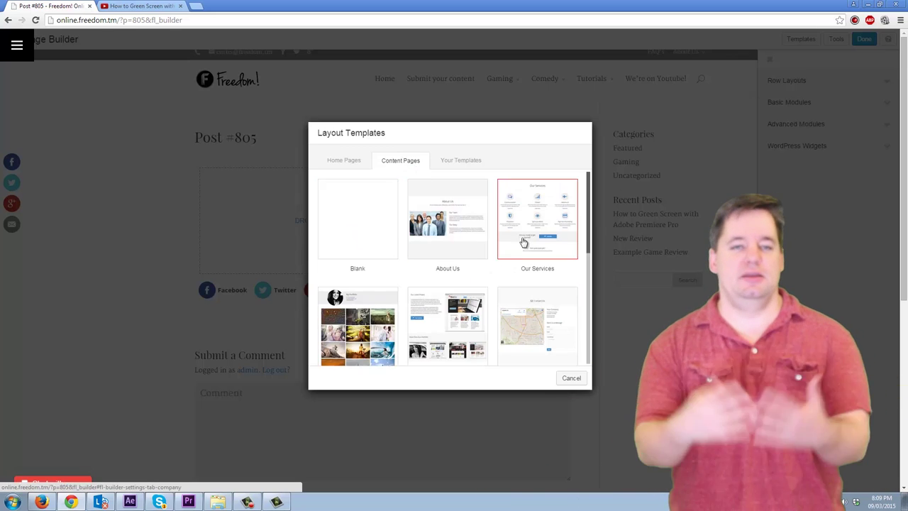
scroll(523, 242, down, 2)
scroll(537, 294, down, 2)
scroll(537, 304, up, 4)
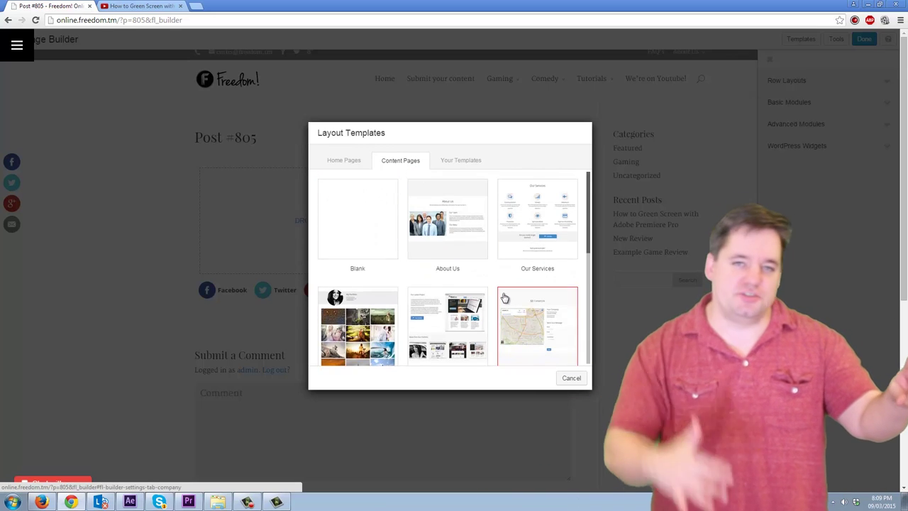
click(376, 230)
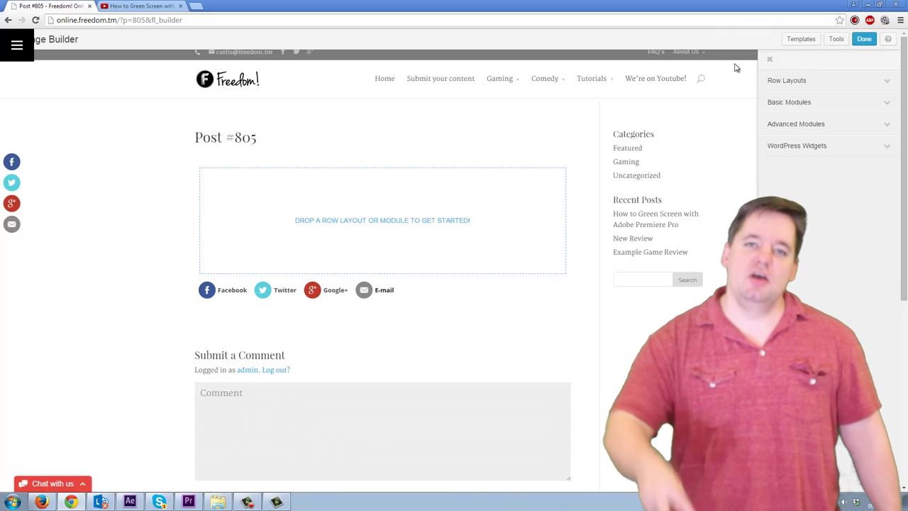
Step: Add a 2 Columns row to the page and drop a Heading module into it
click(809, 80)
drag(795, 122, 376, 241)
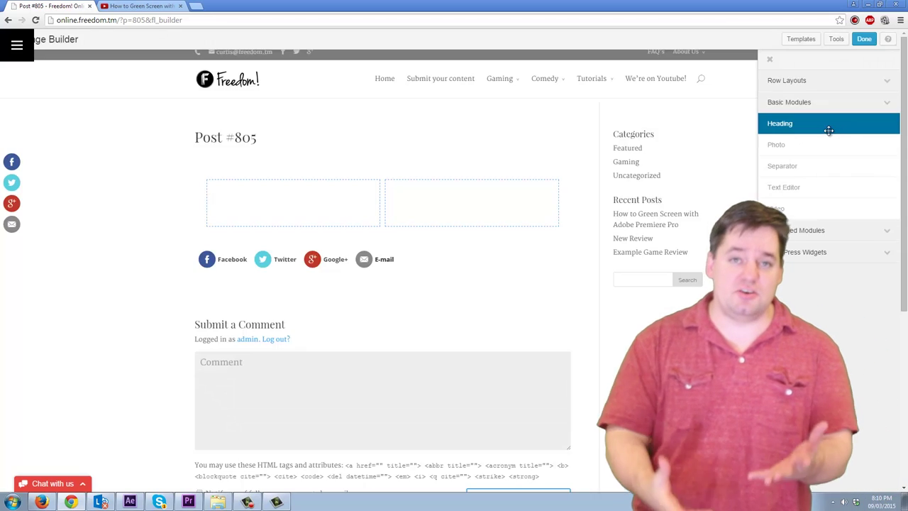
drag(826, 127, 254, 176)
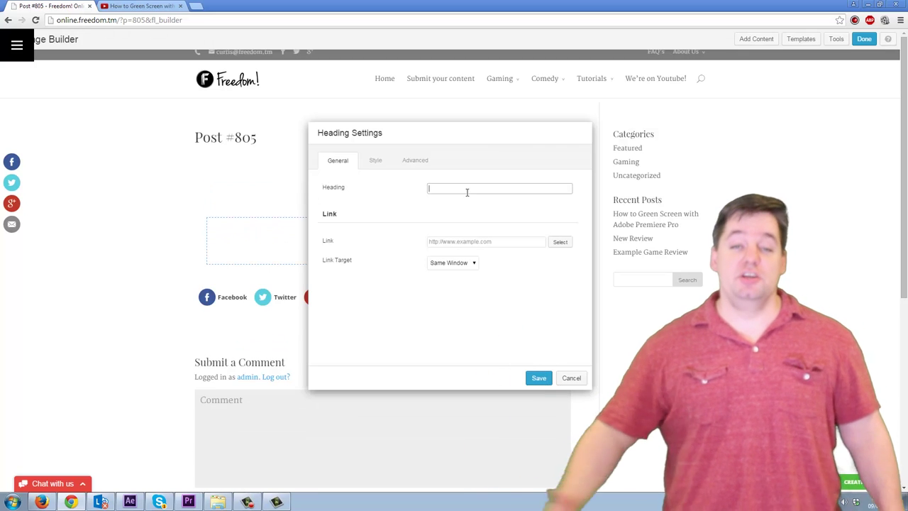
Step: Set the heading to 'This is a Sample Partner Post' as an h1 linked to the YouTube channel, then save
text(This is a)
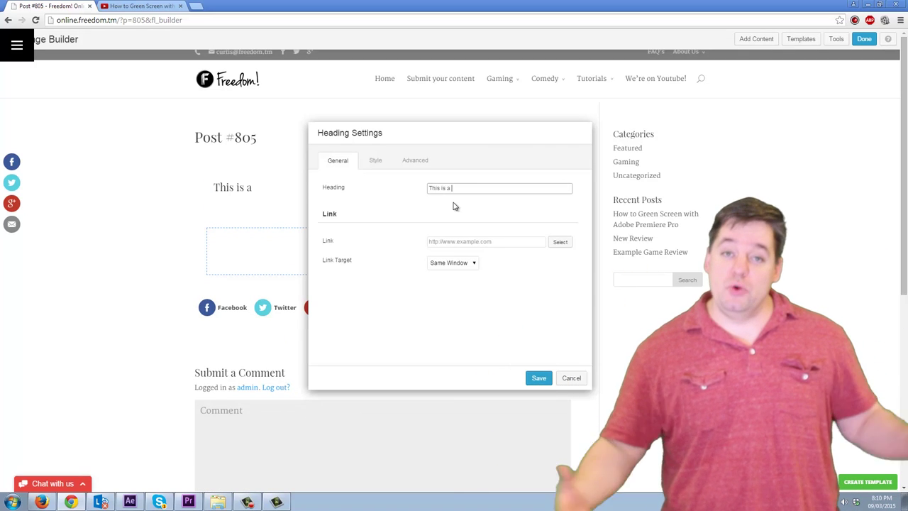
text( Sample POst)
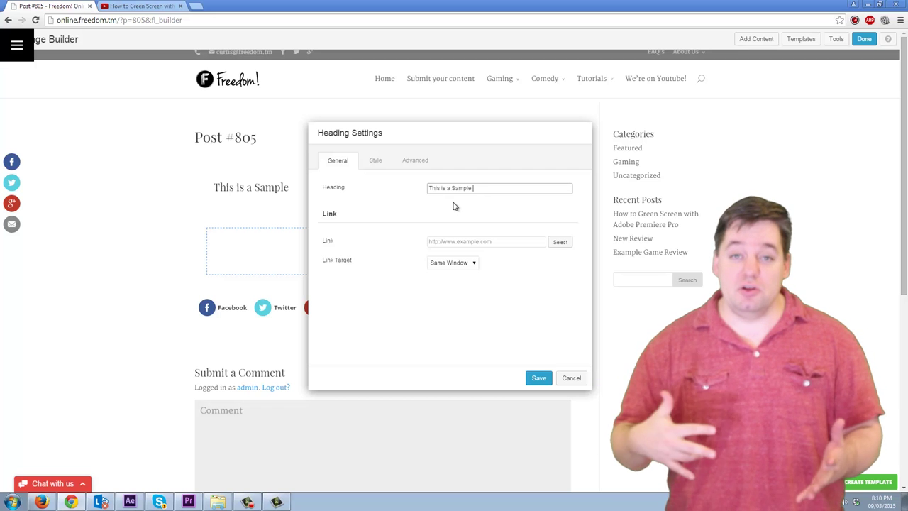
text(tner Post)
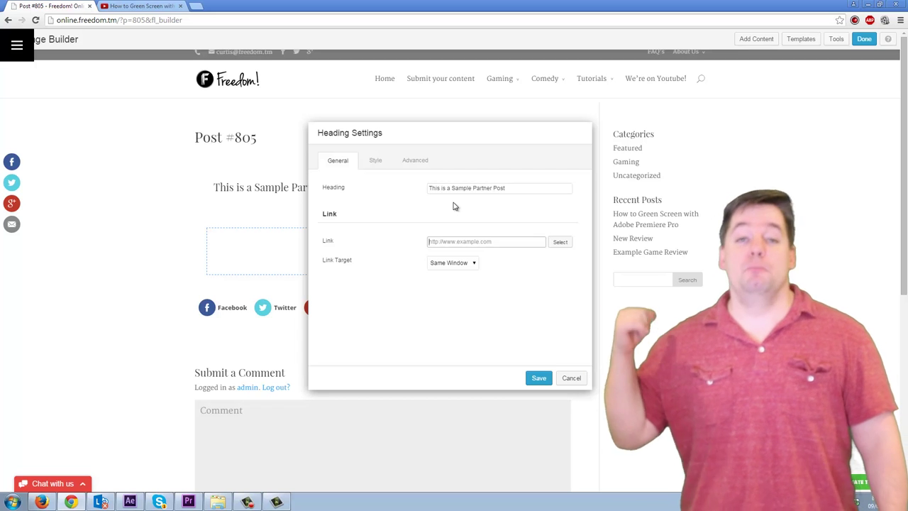
text(.youtube.c)
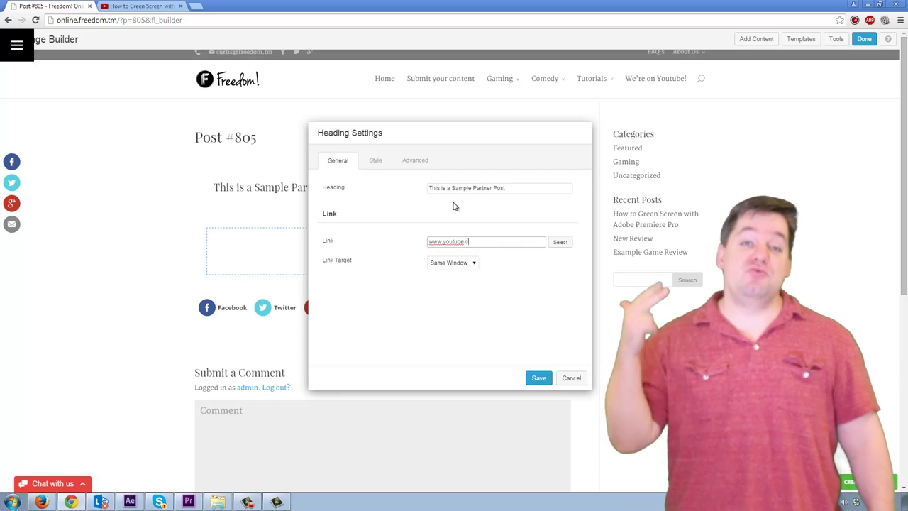
text(om/curtisspyke)
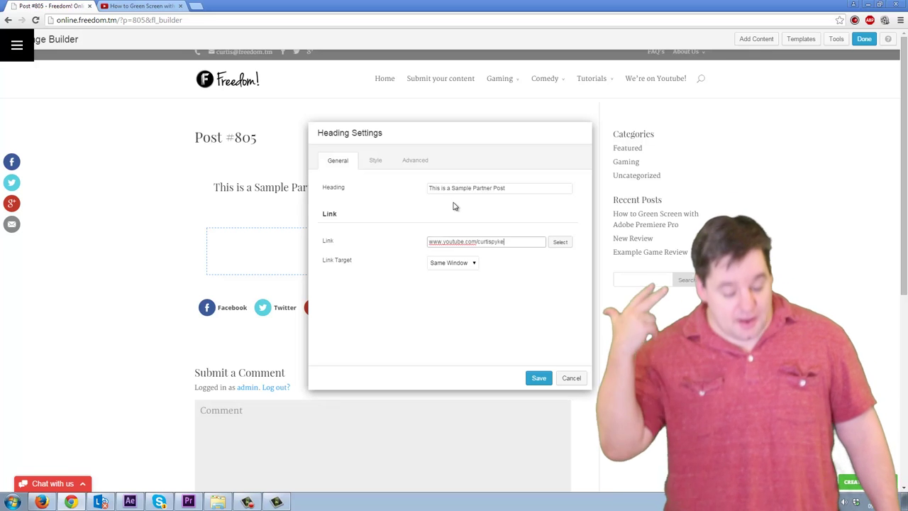
key(Tab)
key(Tab)
click(384, 162)
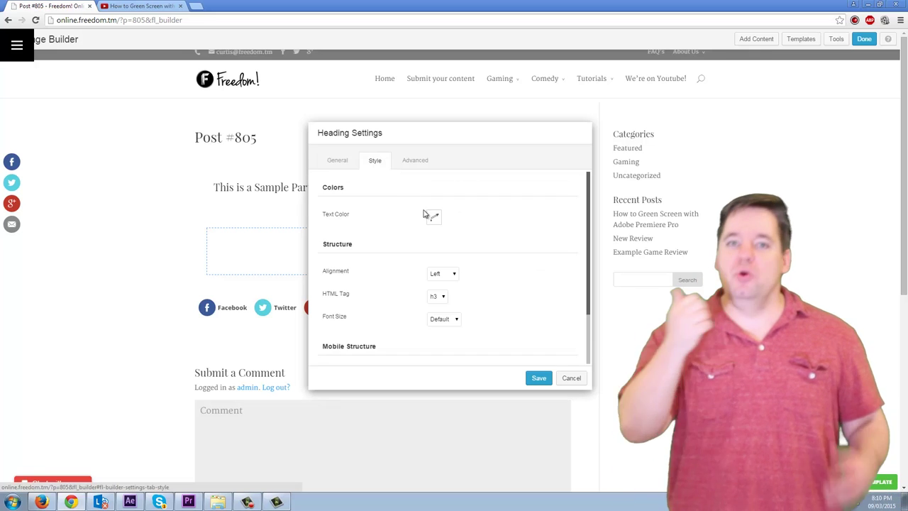
scroll(387, 309, down, 2)
scroll(444, 298, up, 2)
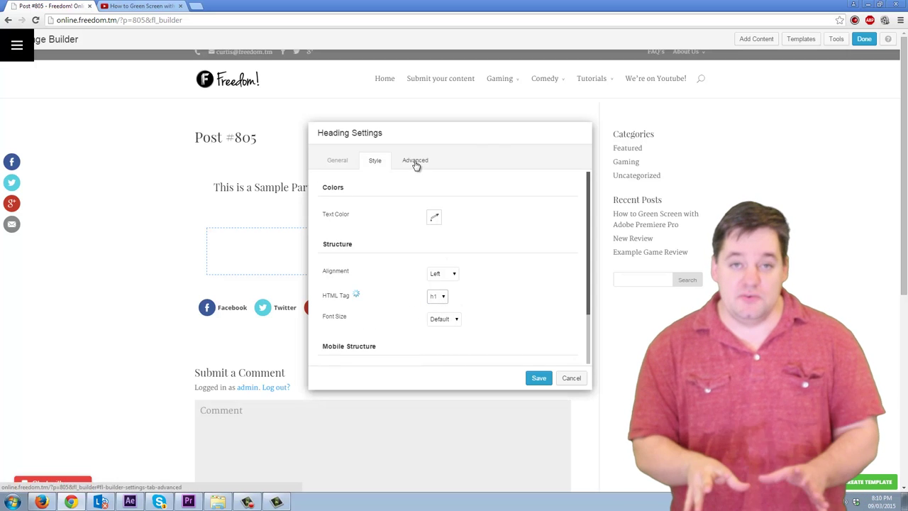
mouse_move(419, 134)
mouse_down()
mouse_move(624, 93)
mouse_move(615, 100)
mouse_up()
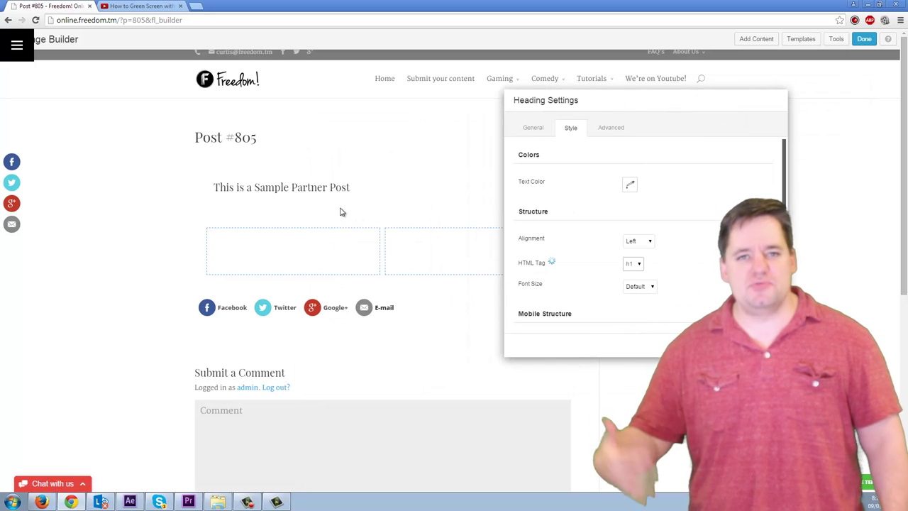
click(611, 127)
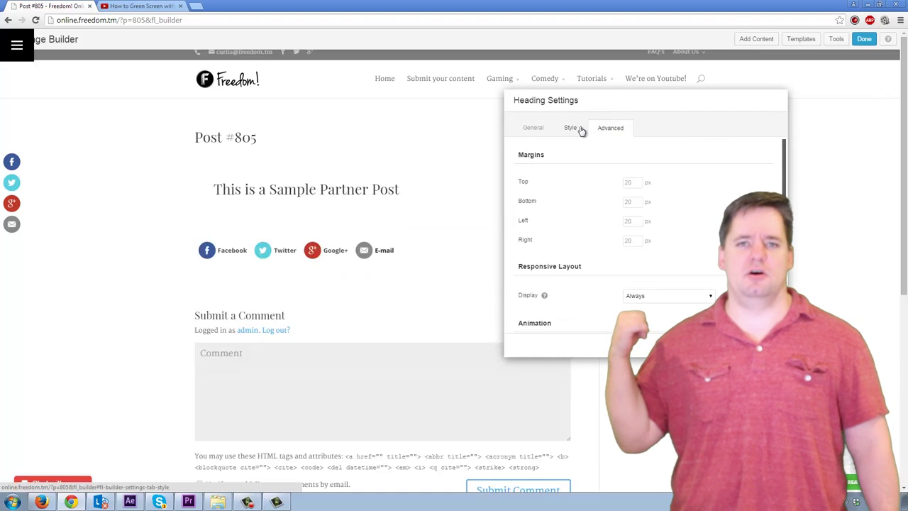
click(575, 128)
click(738, 344)
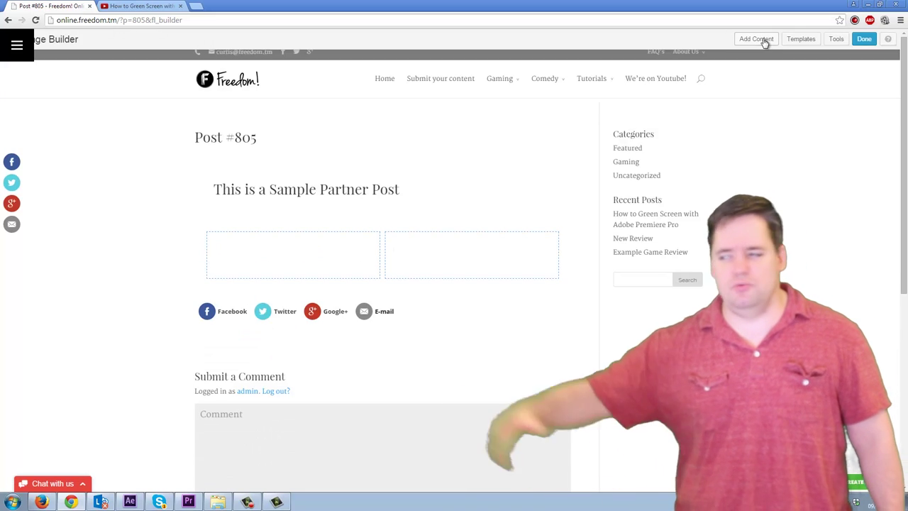
Step: Add a Video module as a new row and bring up the green-screen video's YouTube share link
click(765, 40)
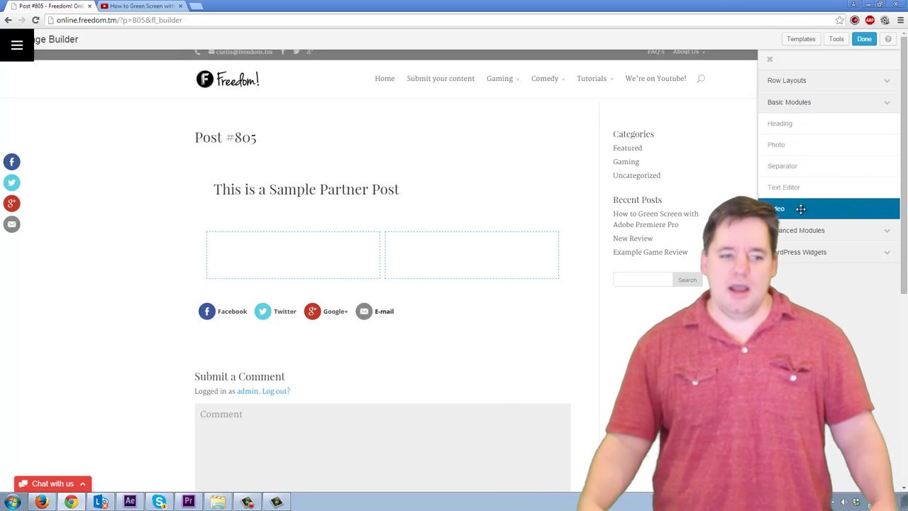
mouse_move(800, 206)
mouse_down()
mouse_move(362, 281)
mouse_move(348, 263)
mouse_up()
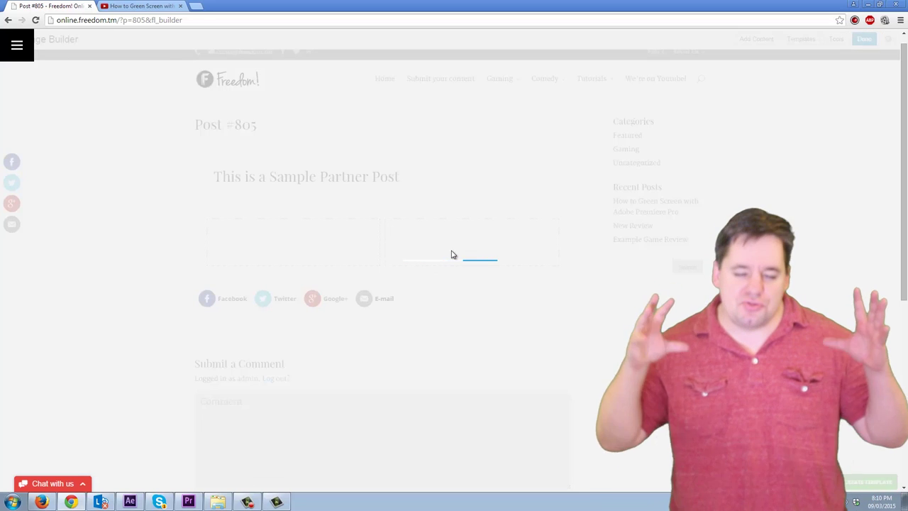
click(140, 7)
Step: Embed the green-screen video via its youtu.be share link as Embed code and save the module
double_click(251, 246)
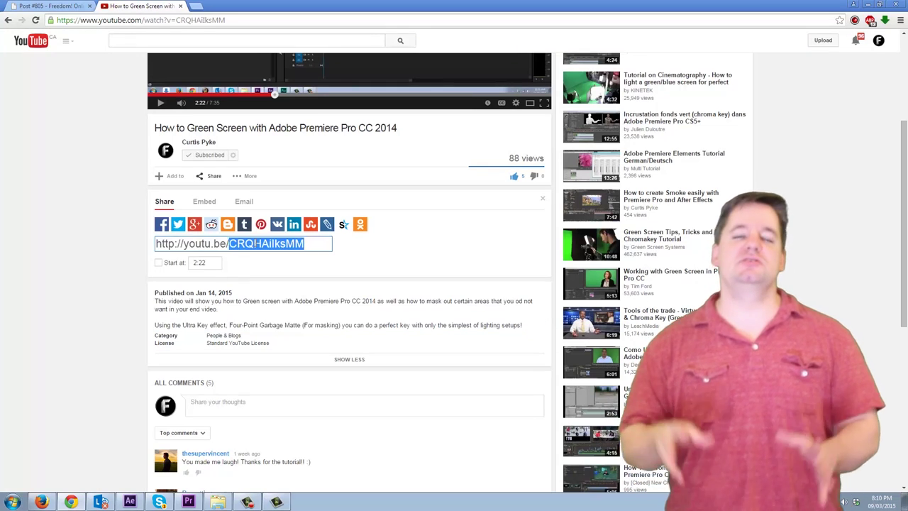
key(ctrl+Tab)
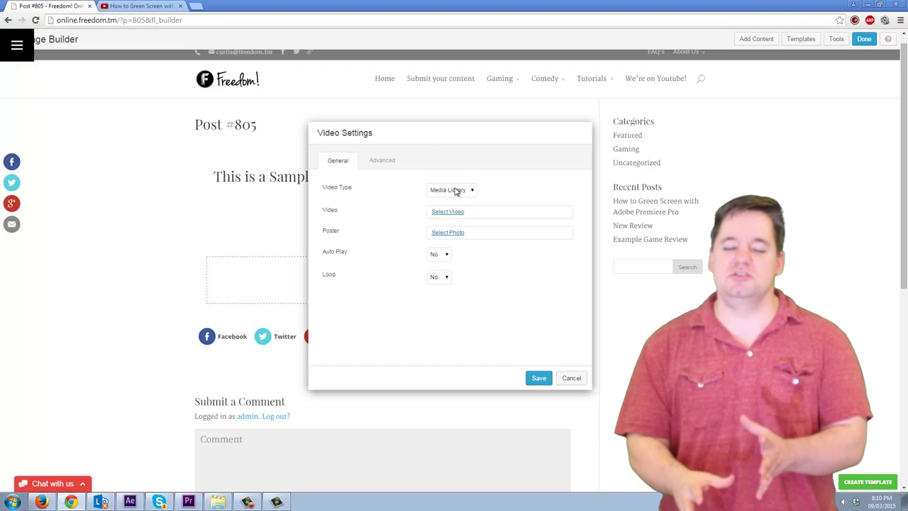
click(451, 207)
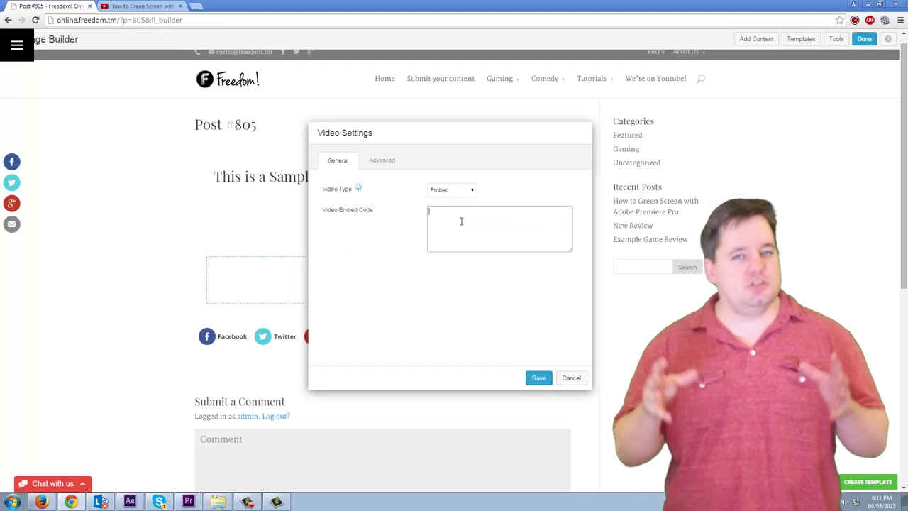
click(142, 5)
click(53, 6)
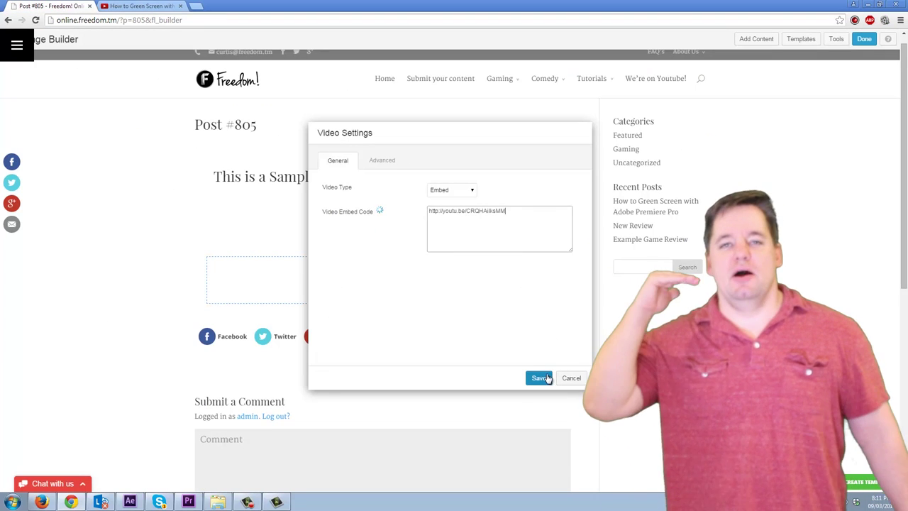
click(366, 165)
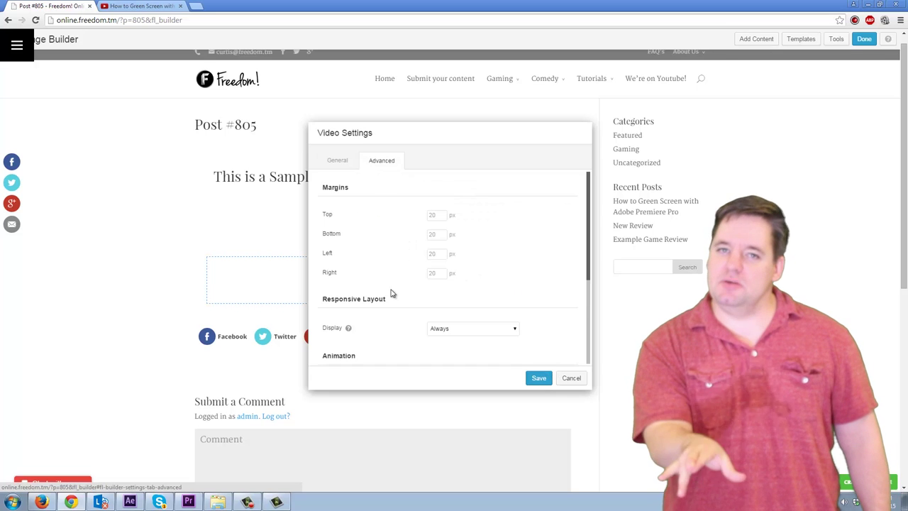
scroll(463, 318, down, 1)
scroll(539, 302, down, 2)
scroll(525, 304, up, 4)
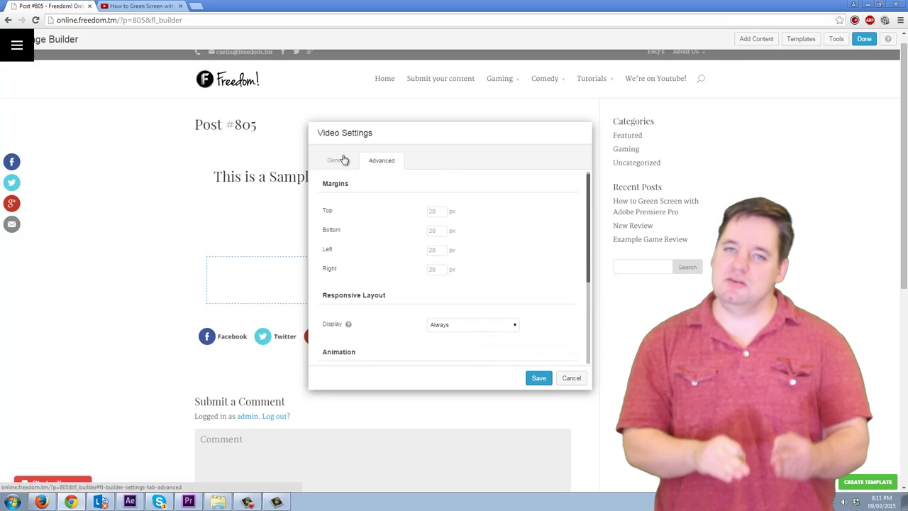
click(340, 161)
click(539, 378)
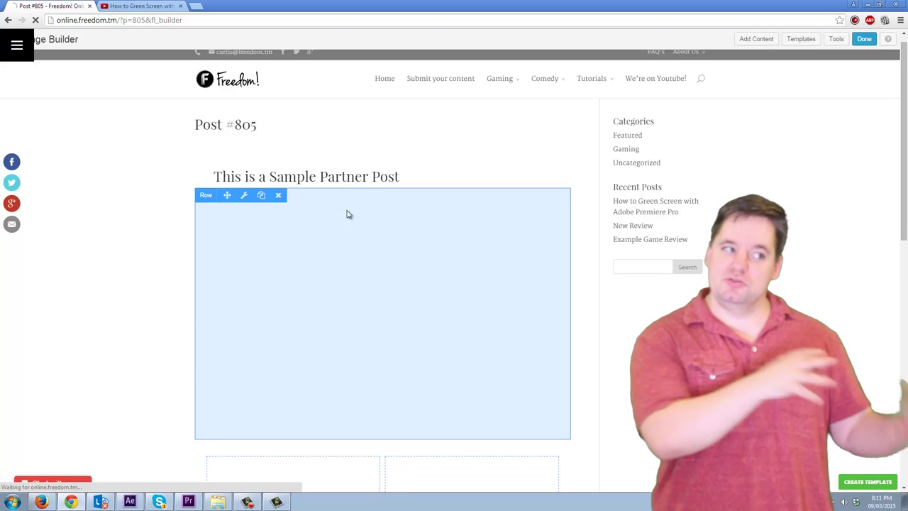
scroll(347, 319, down, 3)
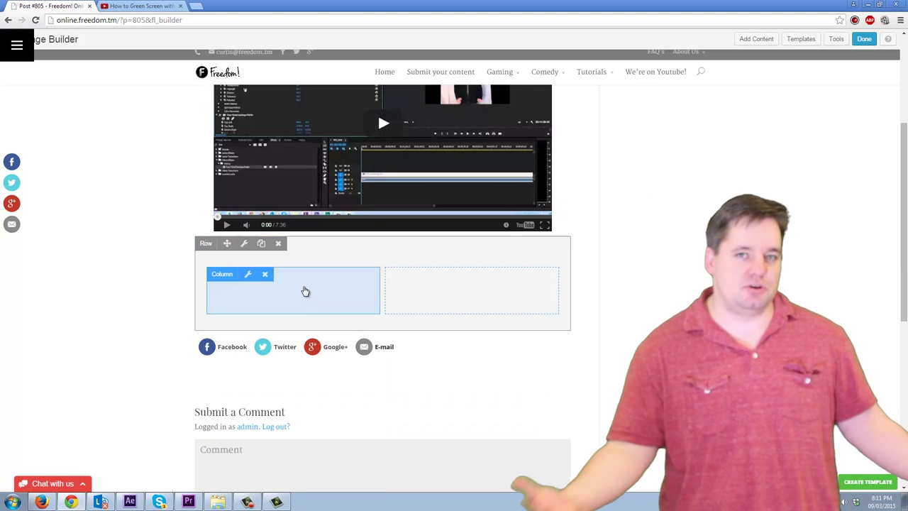
Step: Add a left-column Text Editor with the pasted video description, change 'od' to 'do', and save
click(778, 39)
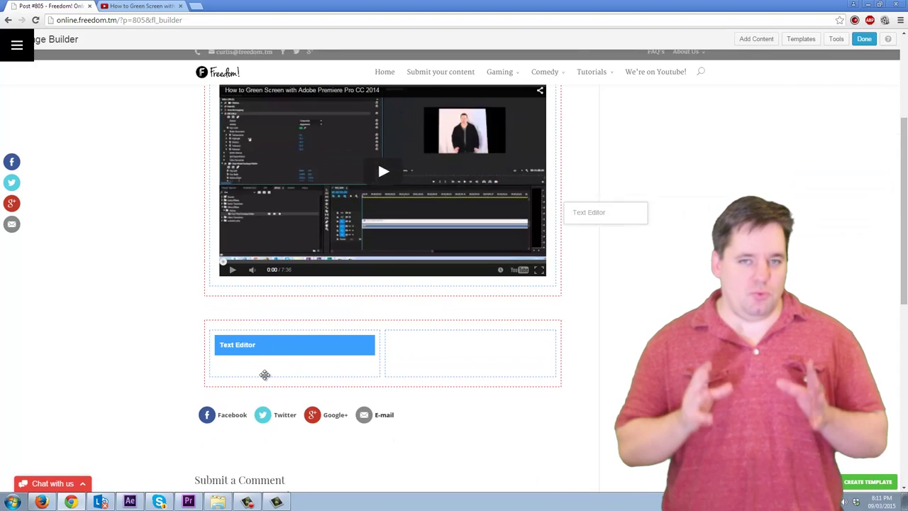
drag(793, 188, 298, 334)
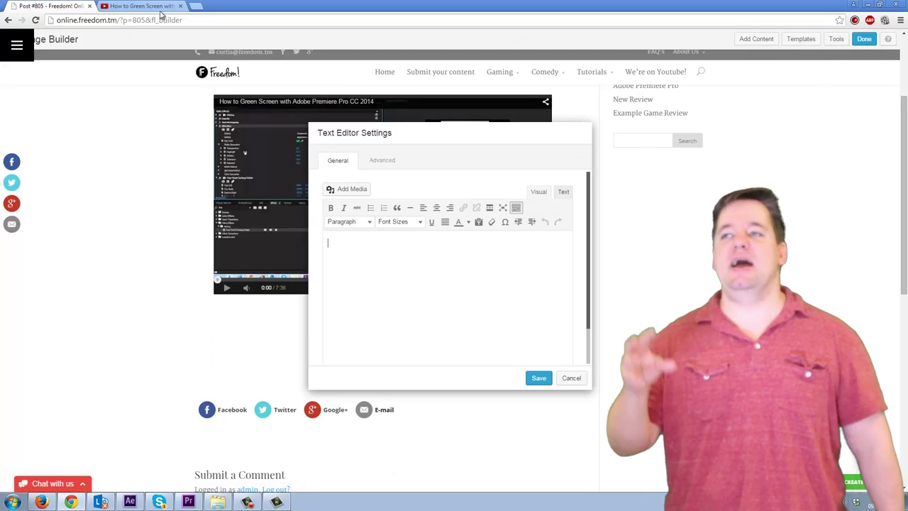
click(142, 6)
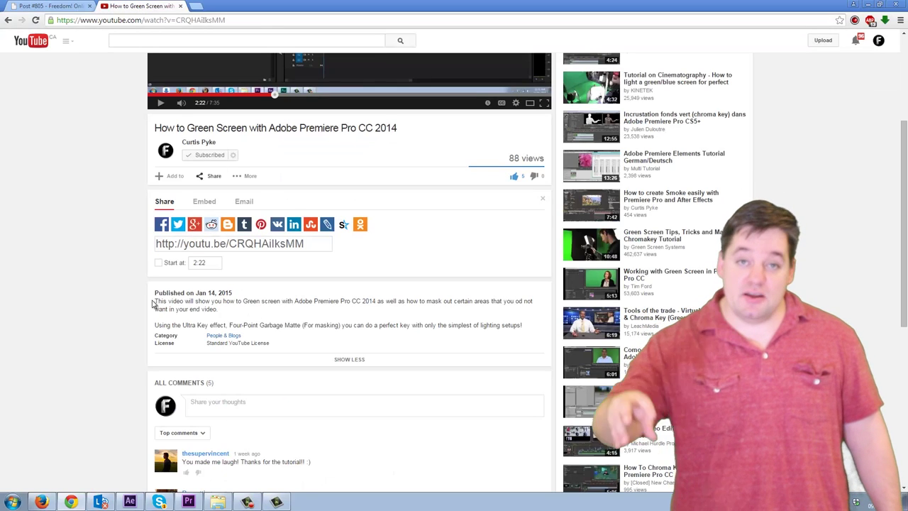
drag(153, 304, 524, 325)
key(ctrl+c)
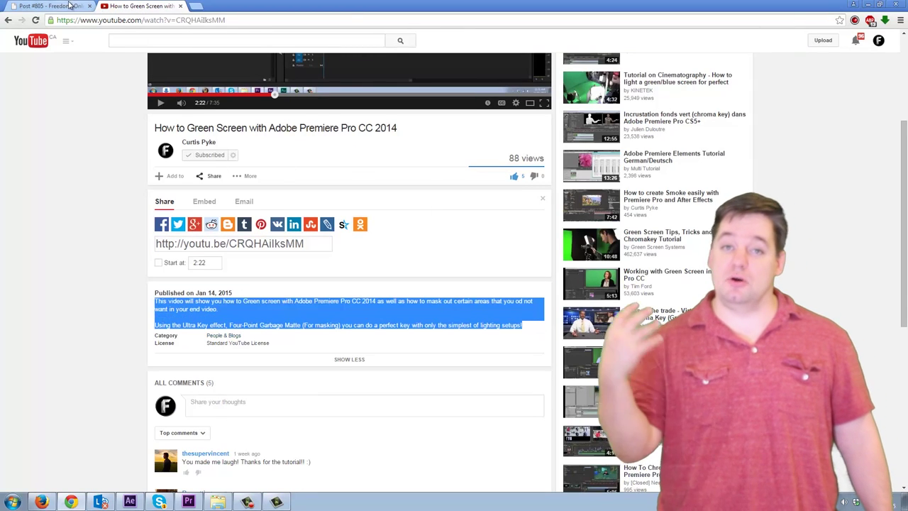
click(49, 5)
key(ctrl+v)
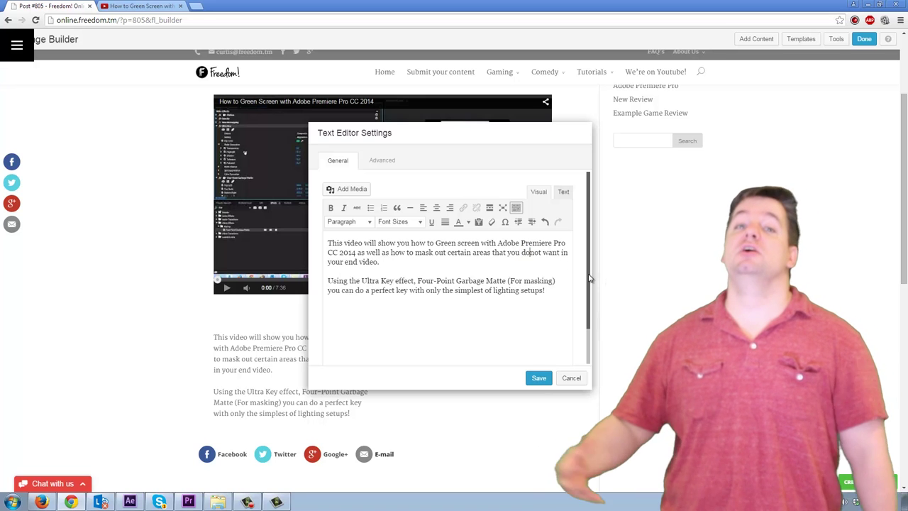
text(do)
click(539, 379)
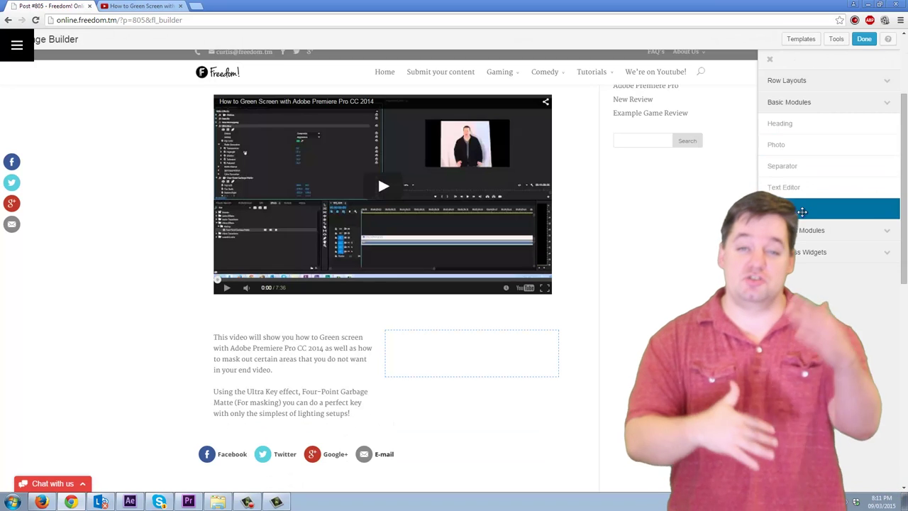
Step: Drag a Text Editor module from Basic Modules into the empty right column
click(806, 230)
scroll(816, 249, down, 2)
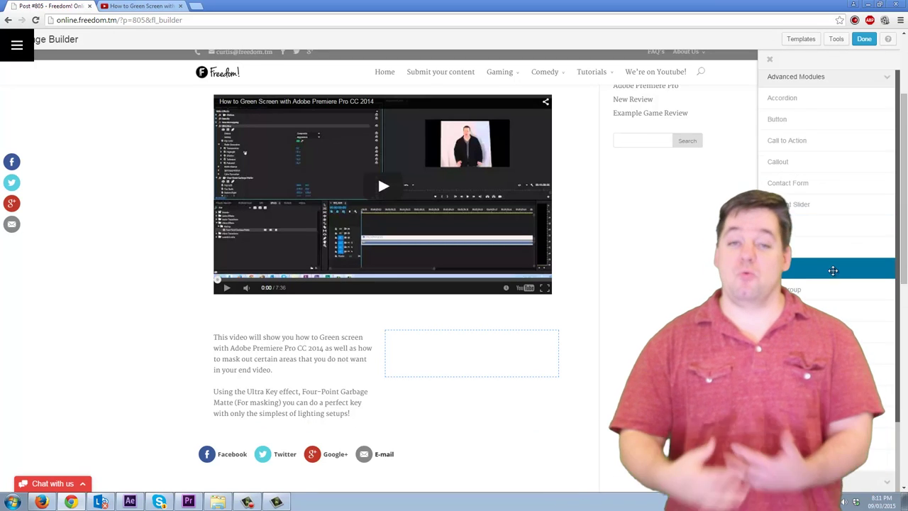
scroll(833, 270, down, 1)
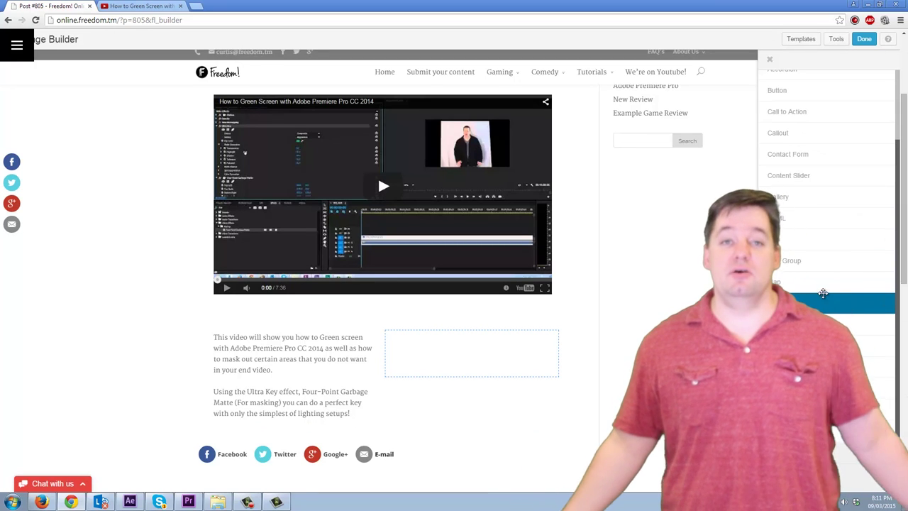
drag(823, 293, 823, 402)
scroll(838, 250, up, 2)
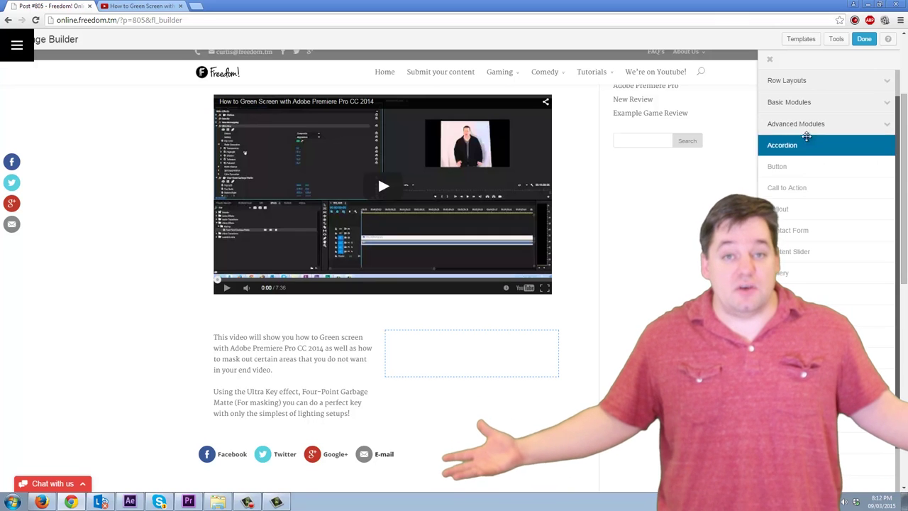
click(796, 105)
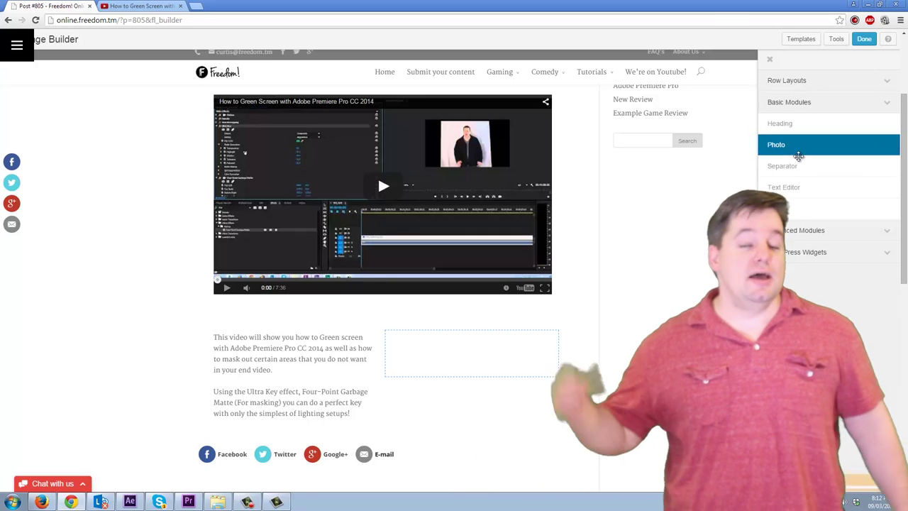
drag(783, 186, 476, 419)
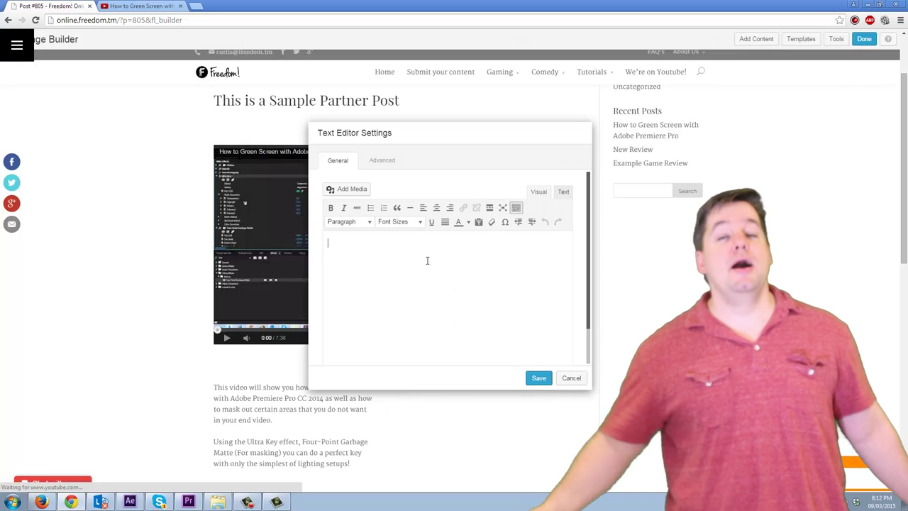
Step: Enter the second-column text ending 'We can add in all sorts of stuff here.' and save
text(Thiswo)
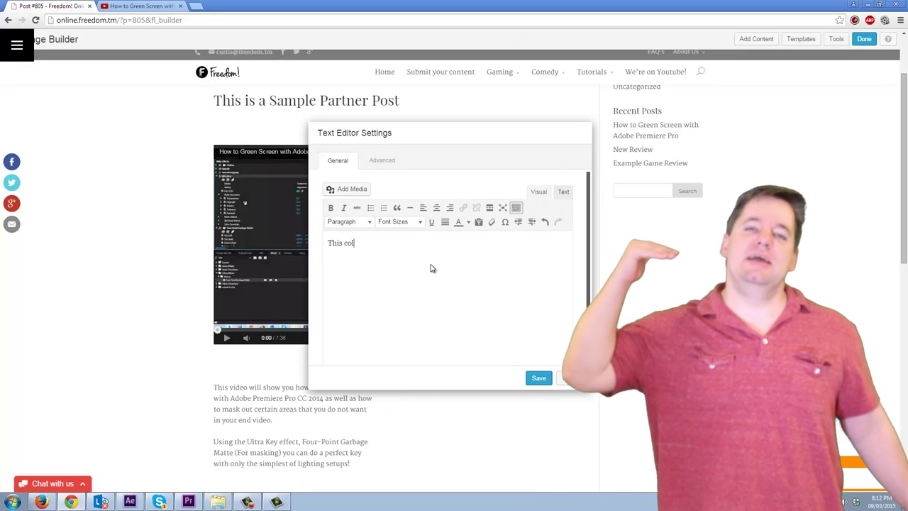
text(uld be the second column)
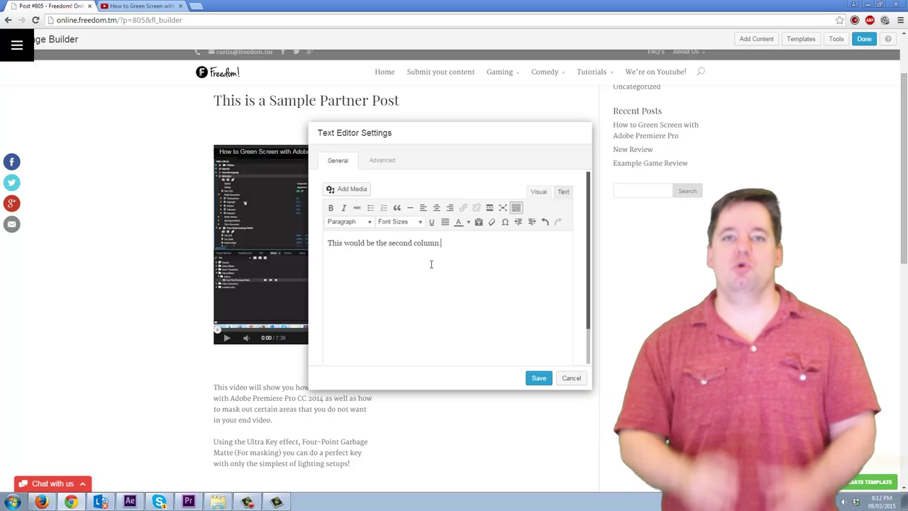
key(BackSpace)
key(BackSpace)
key(BackSpace)
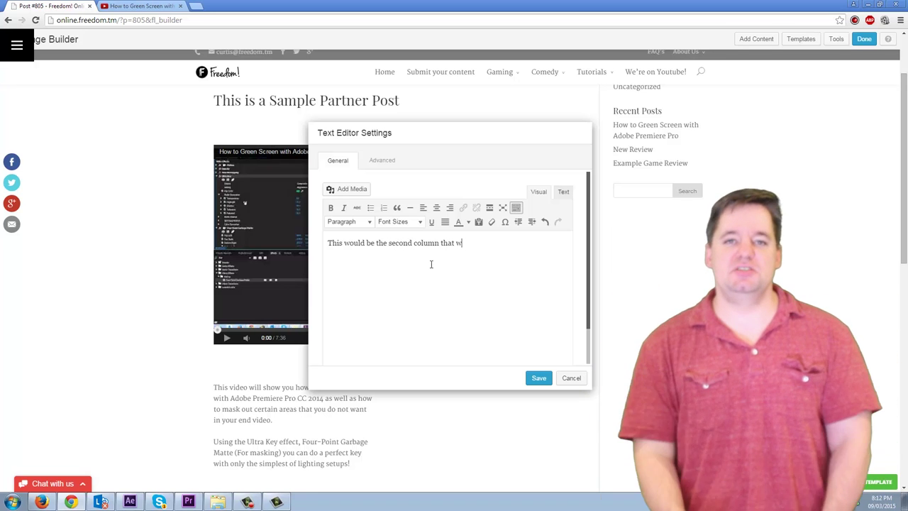
key(BackSpace)
key(BackSpace)
text(ould have more of your te)
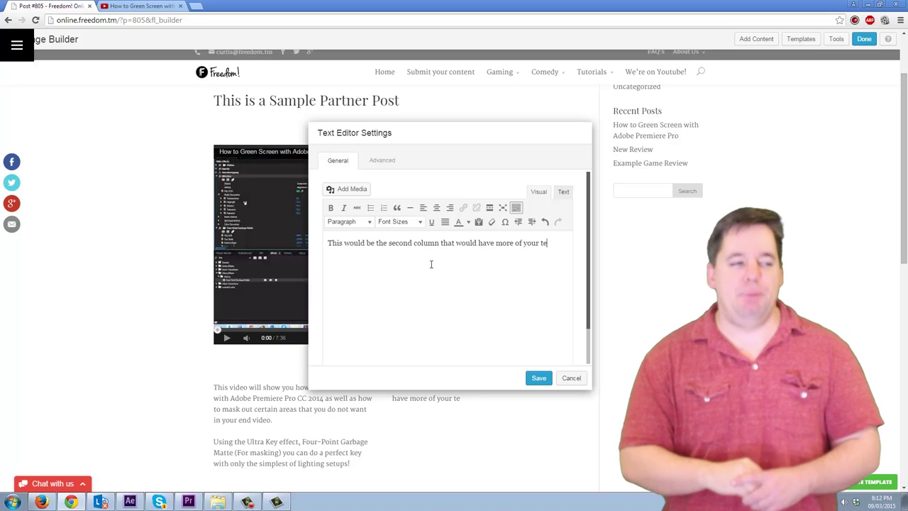
key(BackSpace)
key(BackSpace)
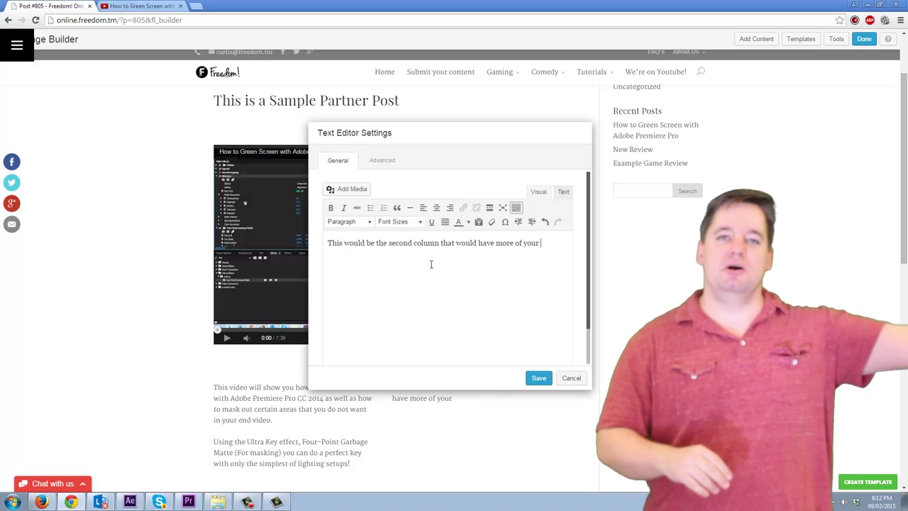
text(body content.  We)
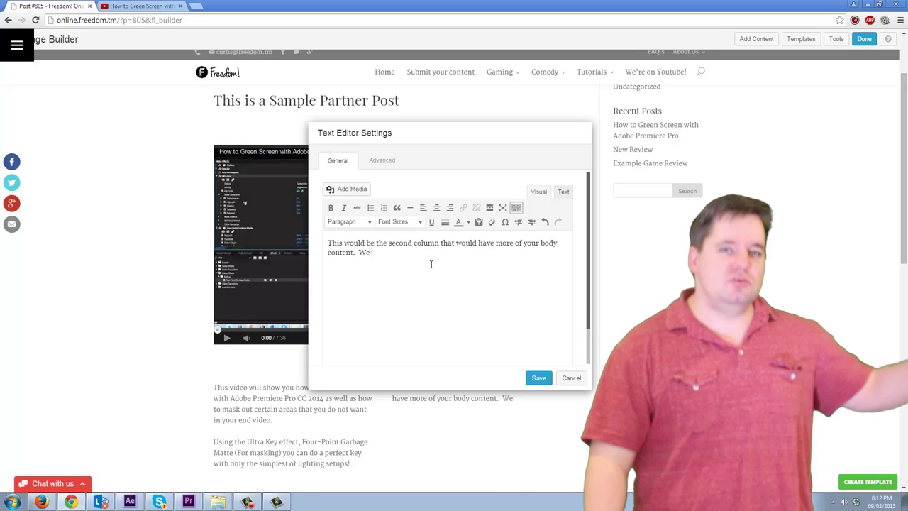
text( can add in )
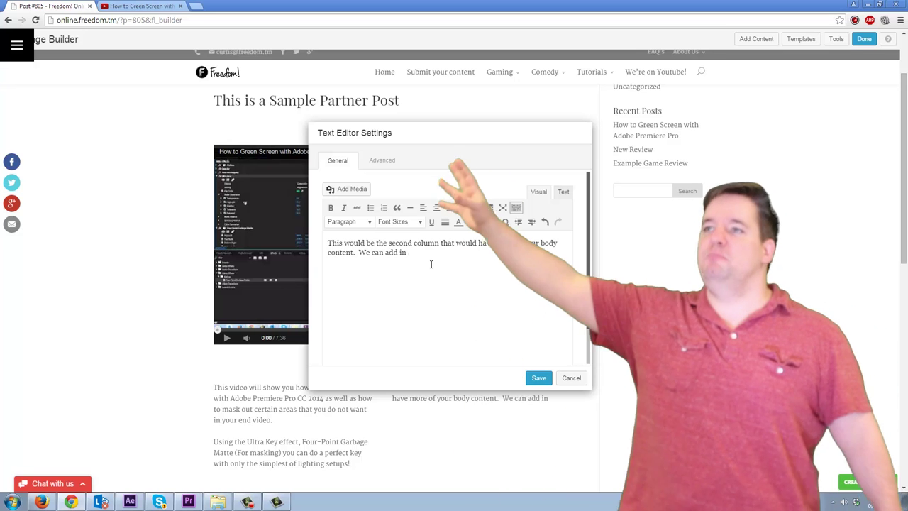
text(all sorts of stuff her)
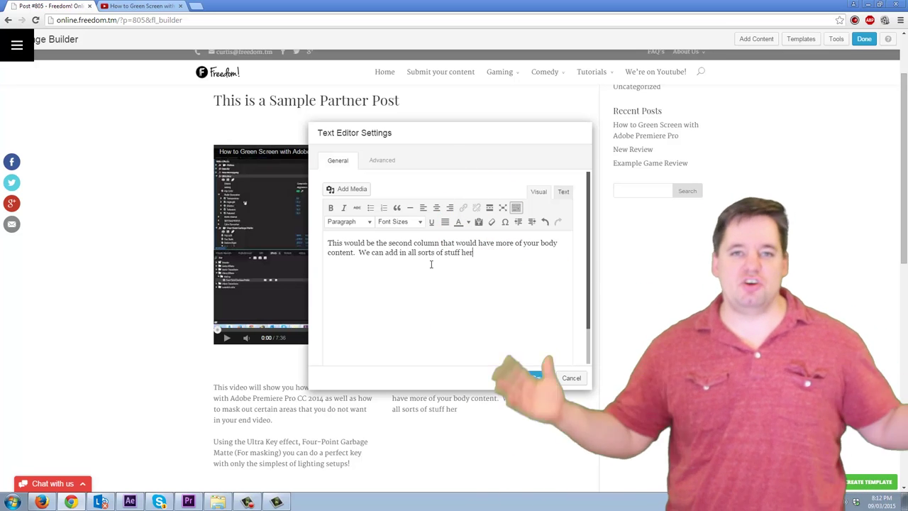
text(e.)
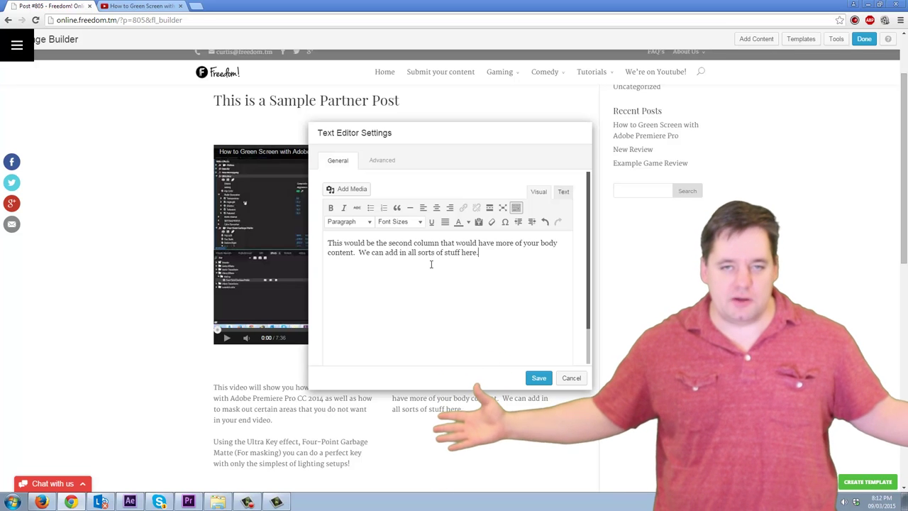
click(539, 378)
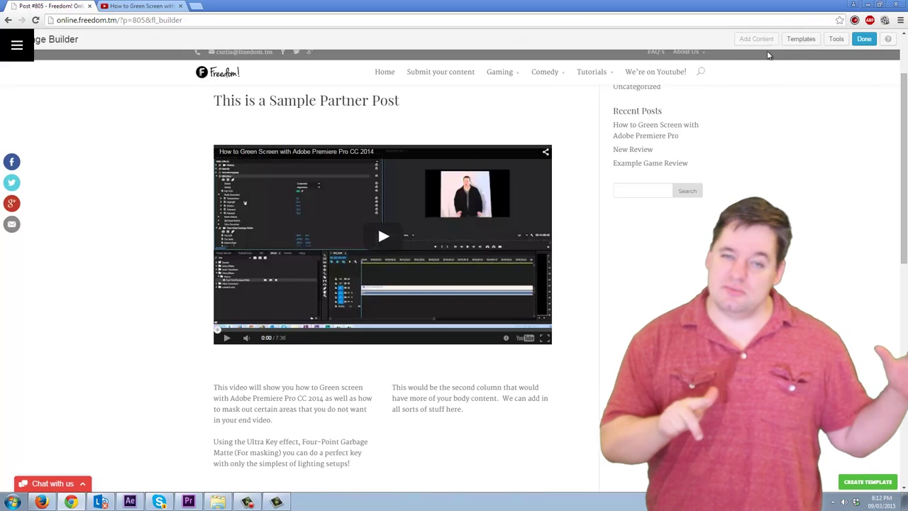
click(776, 41)
Step: Add a Photo module under the second-column text showing the stand-up stage image at 400 x 250
drag(790, 151, 451, 321)
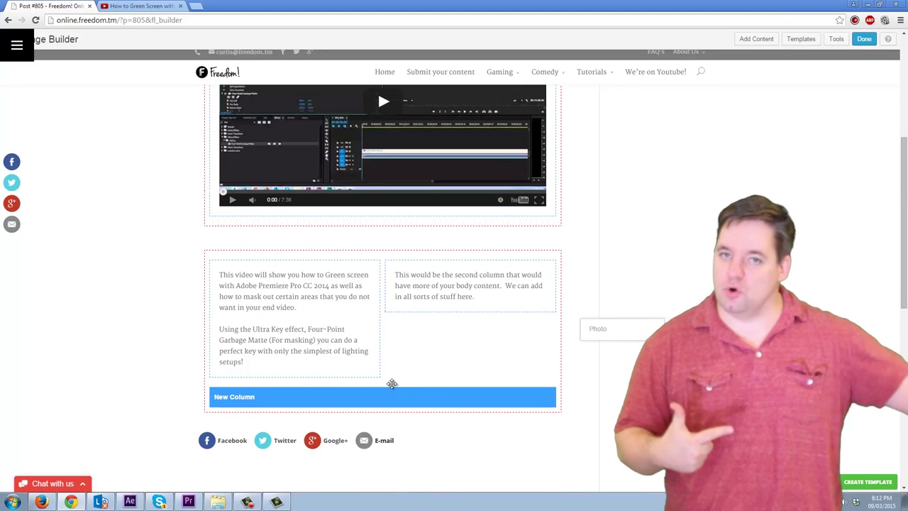
mouse_move(391, 383)
mouse_down()
mouse_move(432, 306)
mouse_move(440, 340)
mouse_up()
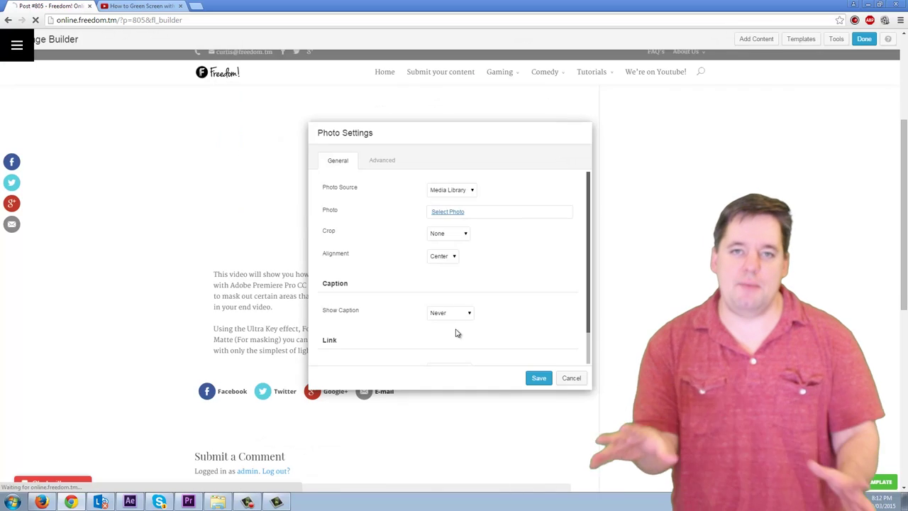
click(455, 215)
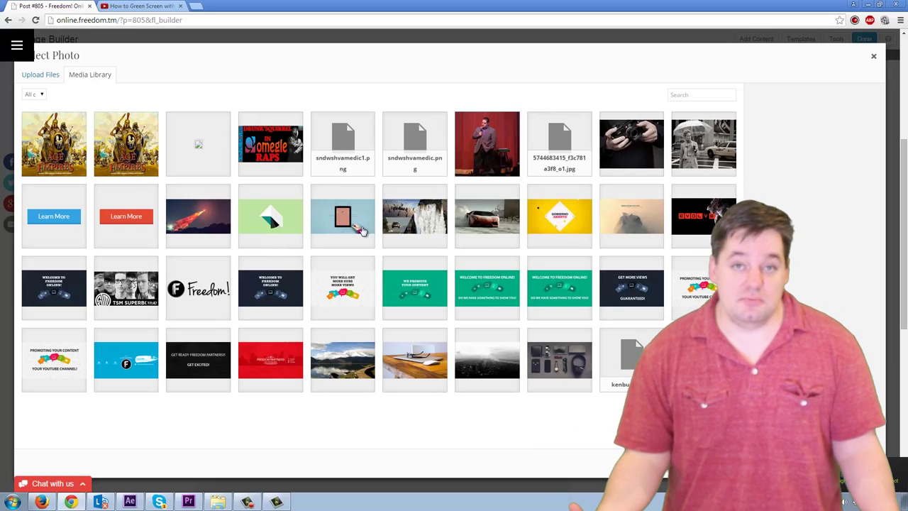
click(487, 143)
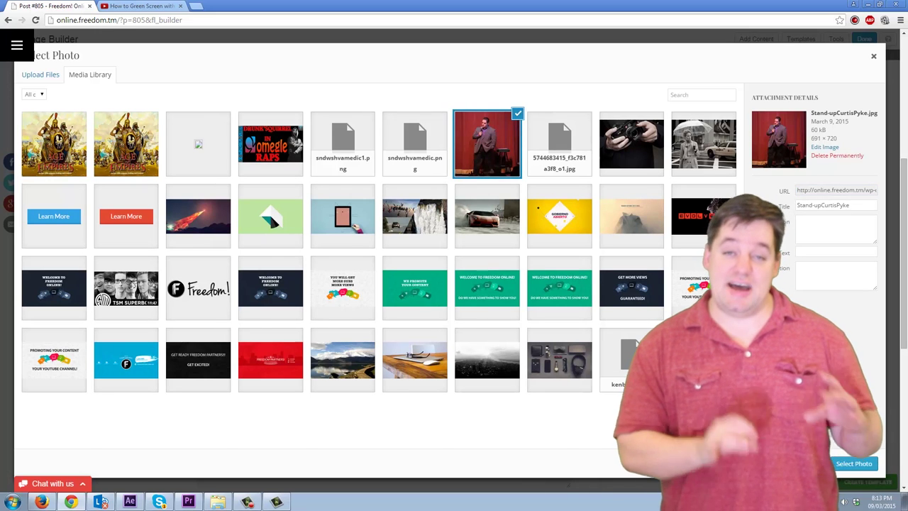
click(853, 463)
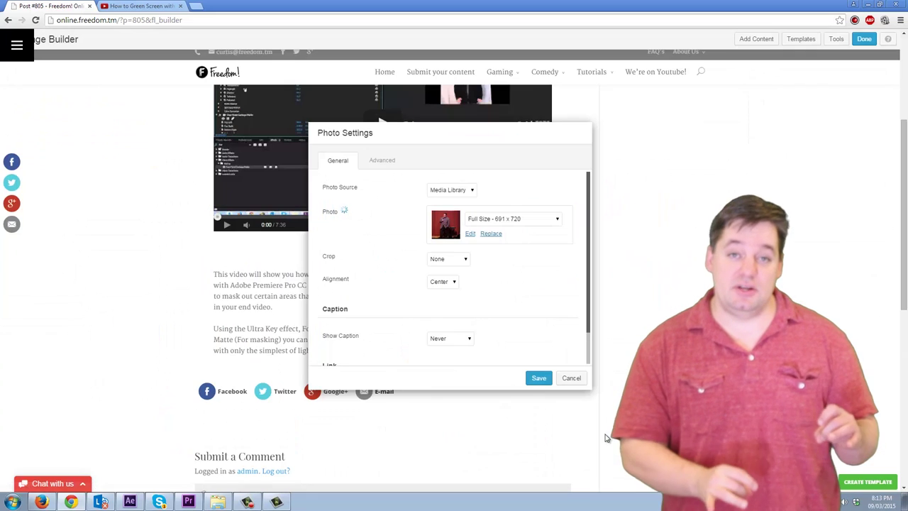
click(515, 219)
click(503, 250)
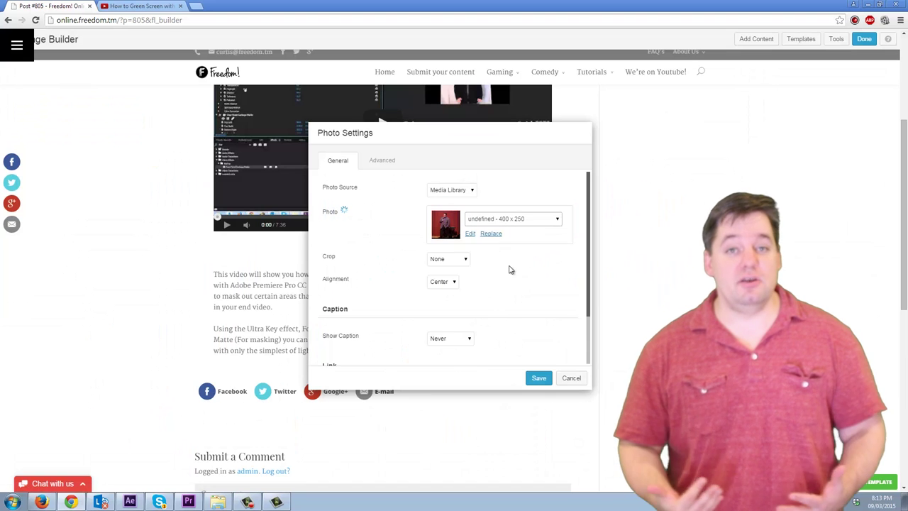
click(538, 378)
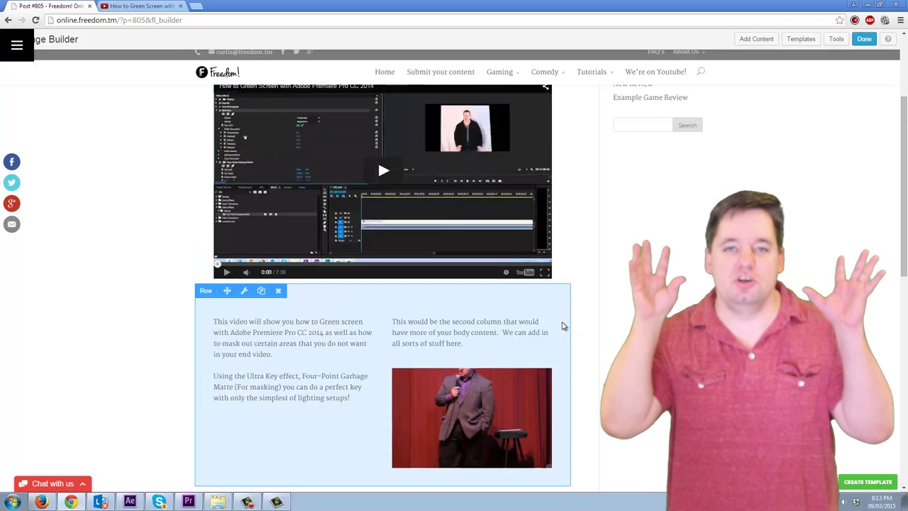
Step: Drop a 1 Column row below the two-column row, then start placing an advanced module into it
scroll(555, 337, down, 1)
scroll(310, 348, down, 3)
scroll(266, 304, up, 2)
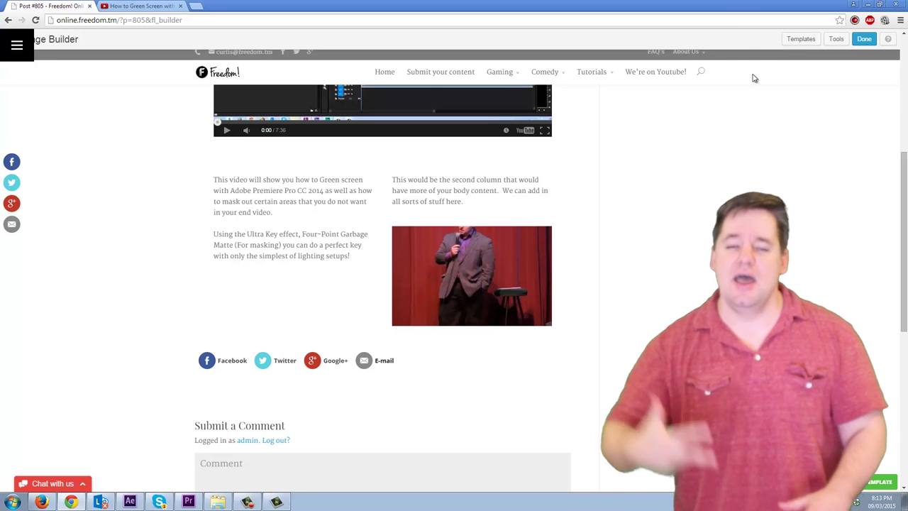
drag(805, 144, 804, 168)
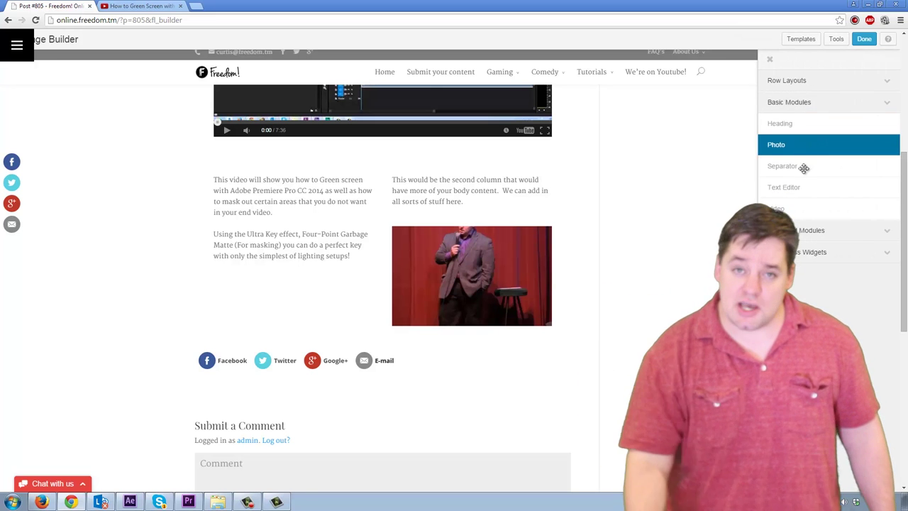
click(832, 84)
mouse_move(821, 101)
mouse_down()
mouse_move(489, 383)
mouse_move(368, 375)
mouse_up()
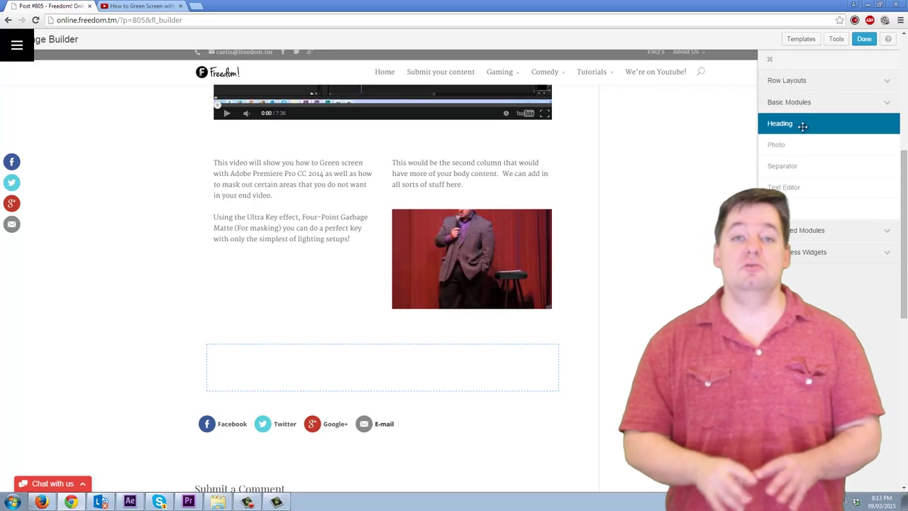
click(802, 230)
drag(788, 231, 425, 357)
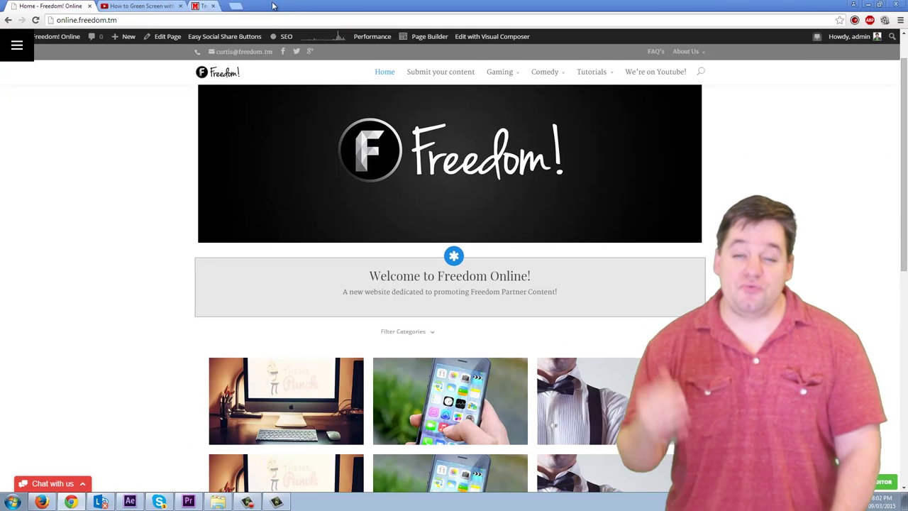